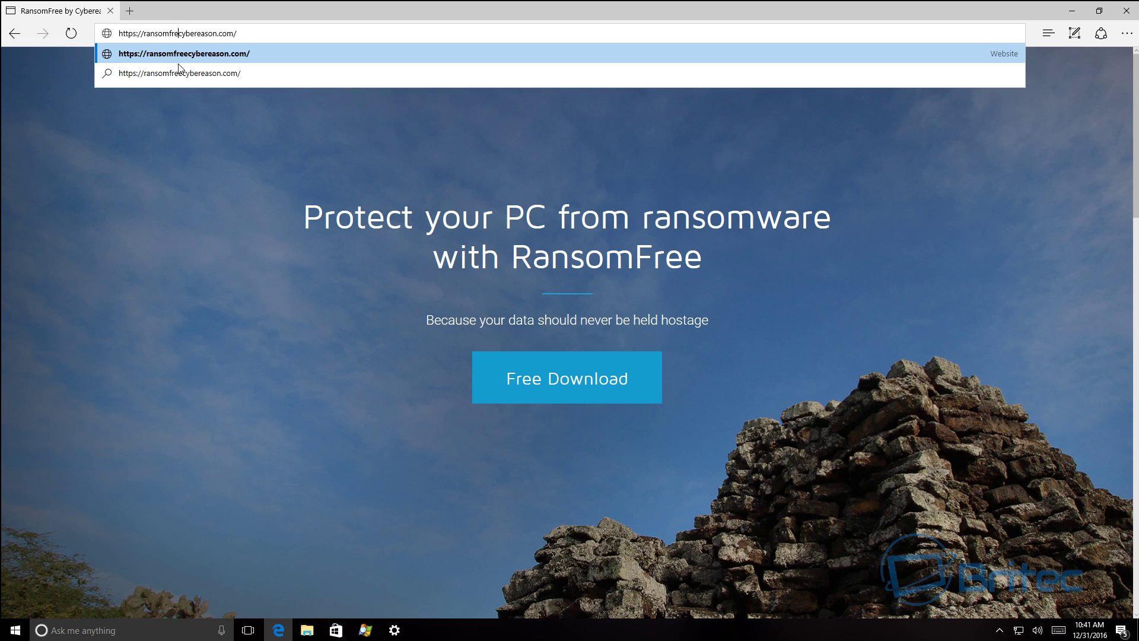
Visit the Cybereason website to view its home page, and minimise the browser window
{"action": "key", "text": "Return"}
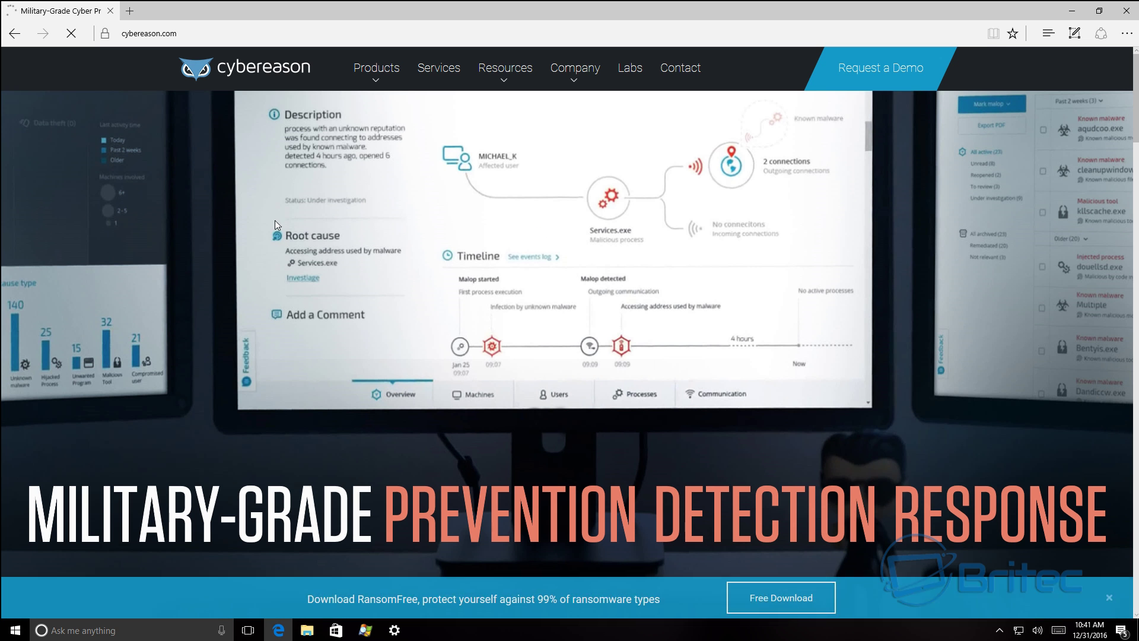
{"action": "mouse_move", "coordinate": [401, 67]}
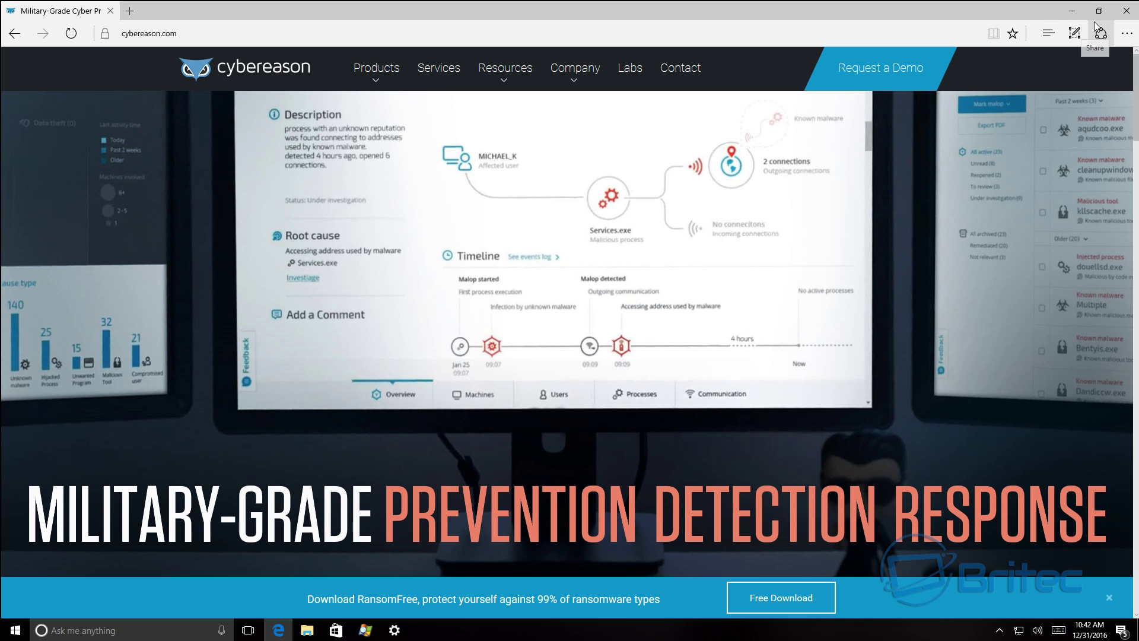
{"action": "left_click", "coordinate": [1073, 10]}
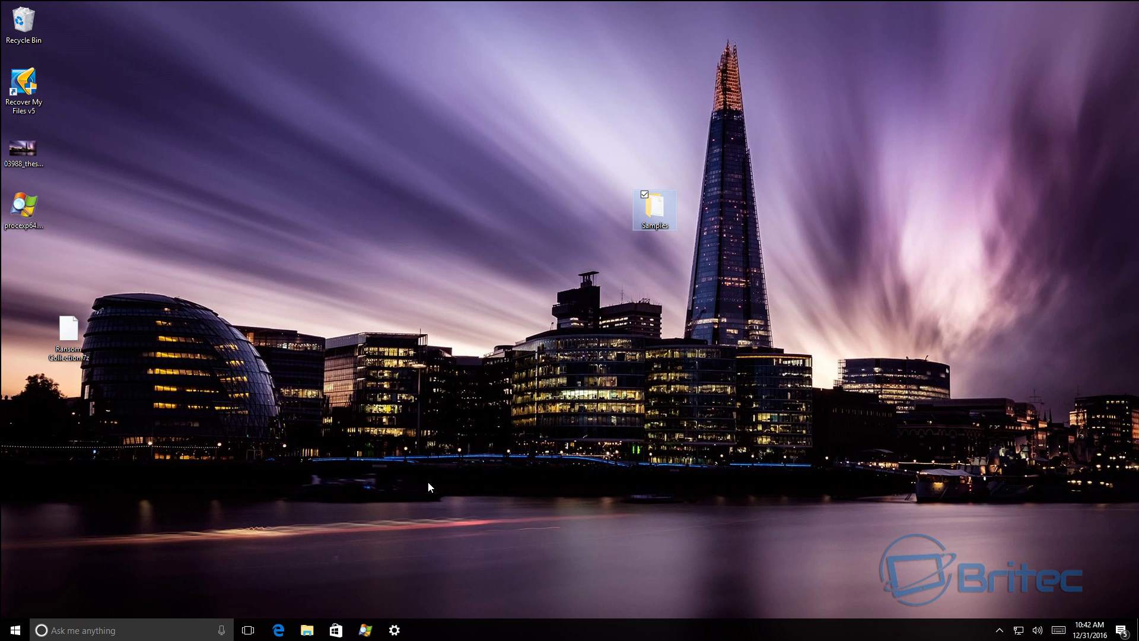
Check the Windows Defender protection settings and the running processes in Process Explorer, minimising each window after viewing
{"action": "left_click", "coordinate": [395, 630]}
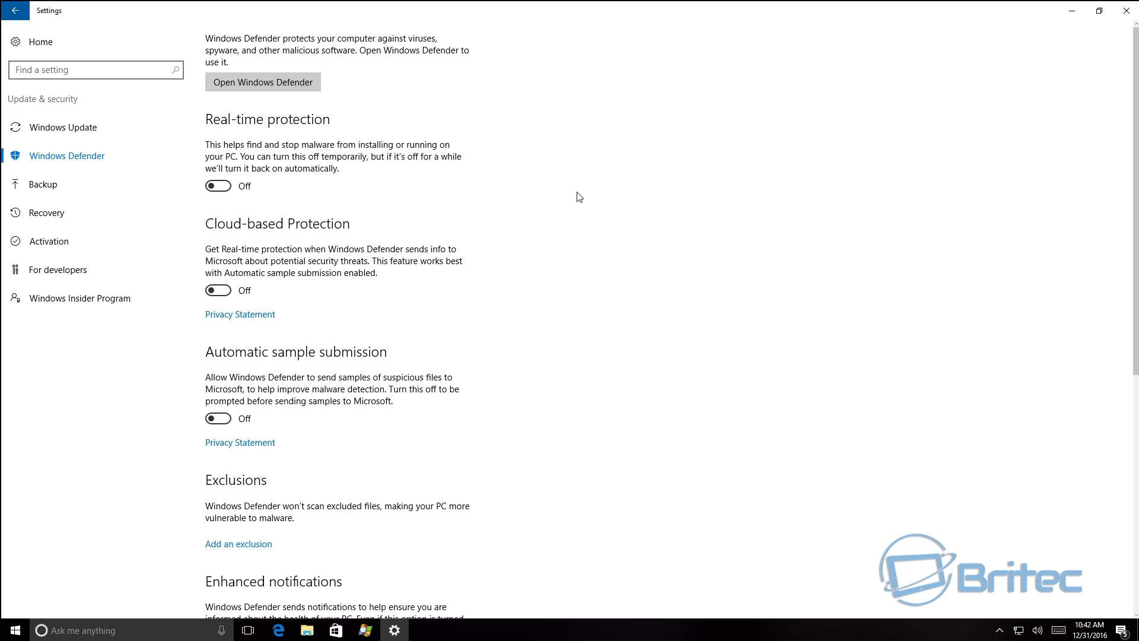
{"action": "left_click", "coordinate": [1073, 10]}
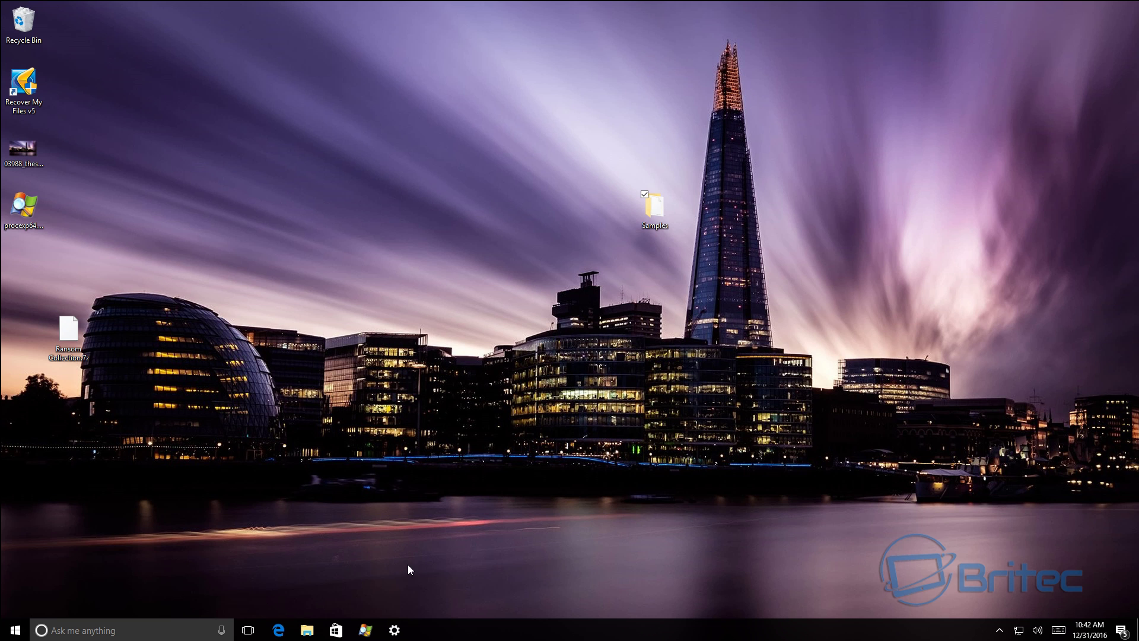
{"action": "left_click", "coordinate": [365, 631]}
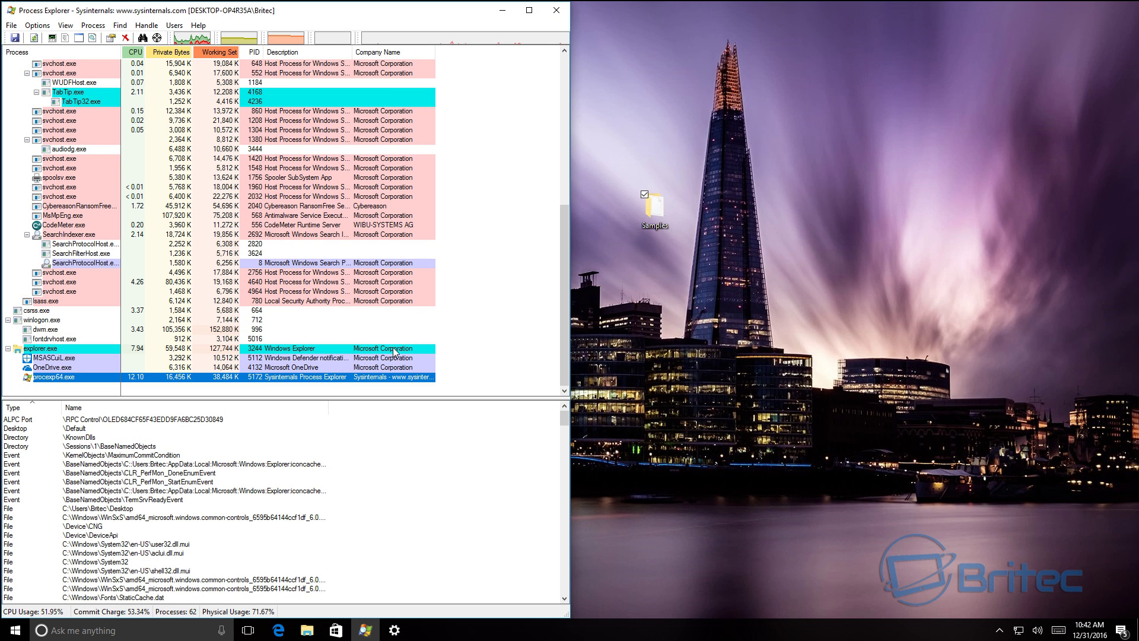
{"action": "left_click", "coordinate": [502, 10]}
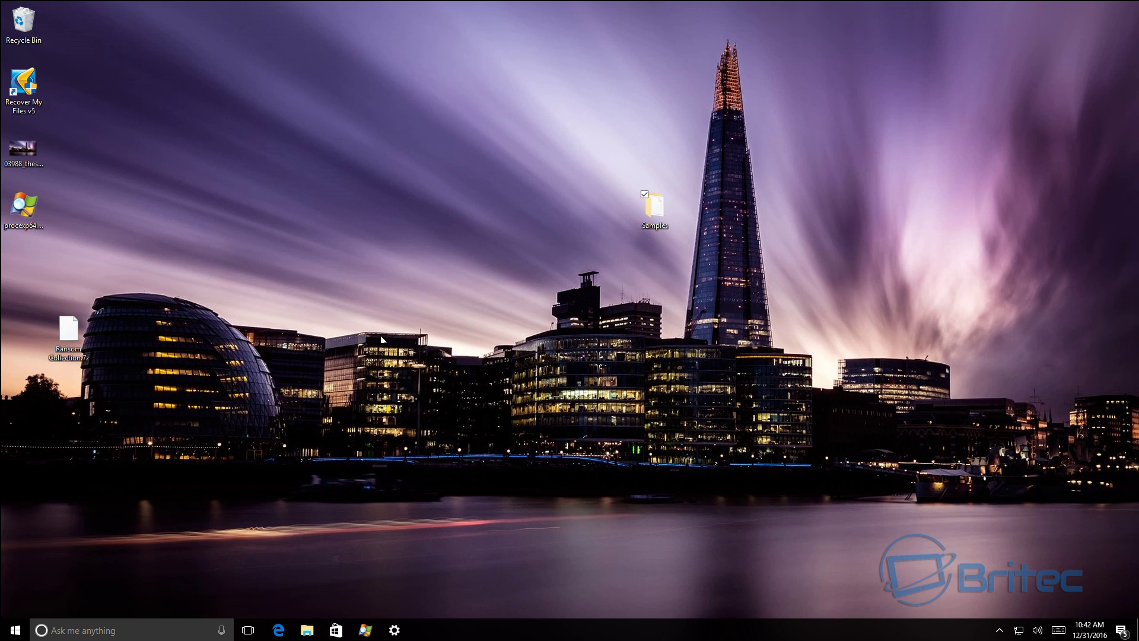
Look over the contents of the Samples folder on the desktop and the Wallpaper picture folder, closing both windows
{"action": "double_click", "coordinate": [656, 207]}
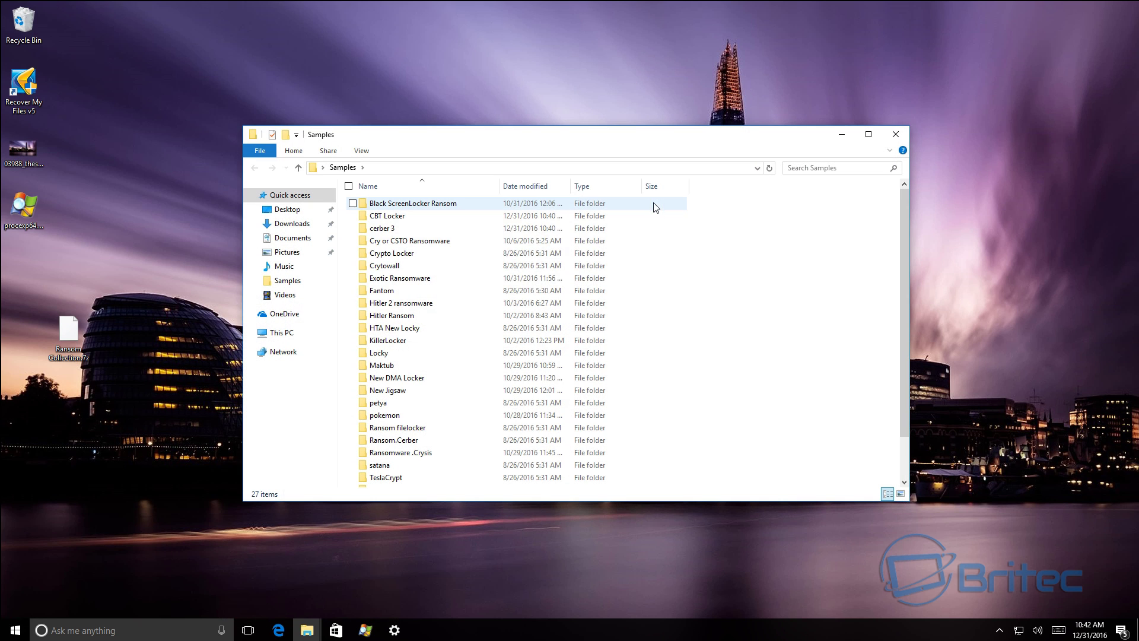
{"action": "left_click", "coordinate": [896, 134]}
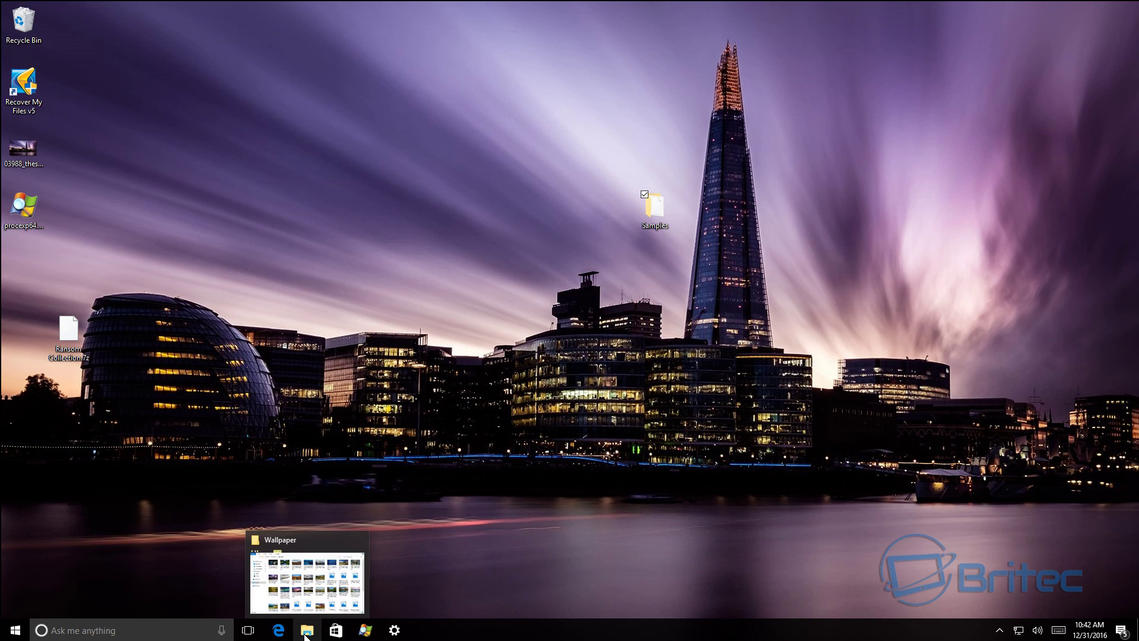
{"action": "left_click", "coordinate": [307, 554]}
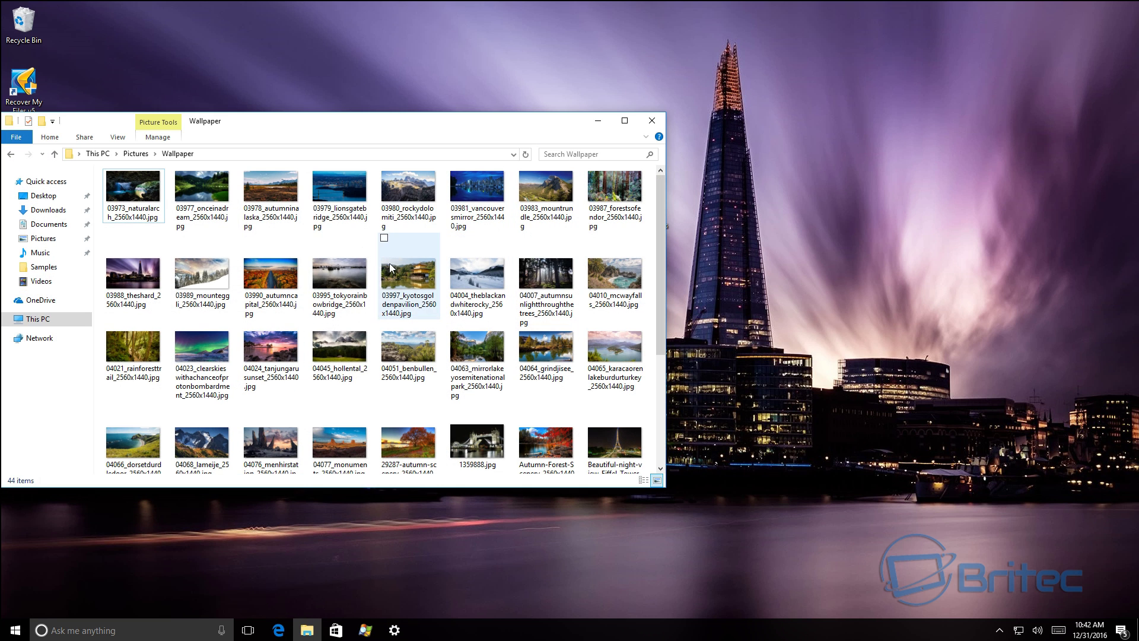
{"action": "left_click", "coordinate": [652, 121]}
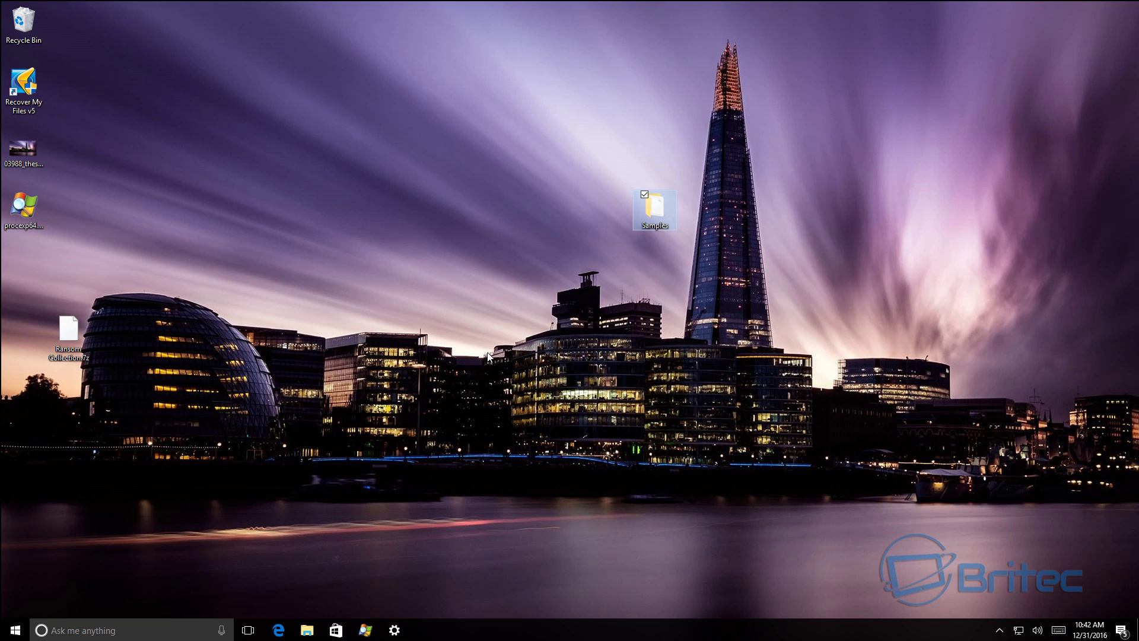
Arrange the Samples folder beside Process Explorer so each fills half of the screen
{"action": "left_click", "coordinate": [485, 332]}
{"action": "left_click", "coordinate": [363, 633]}
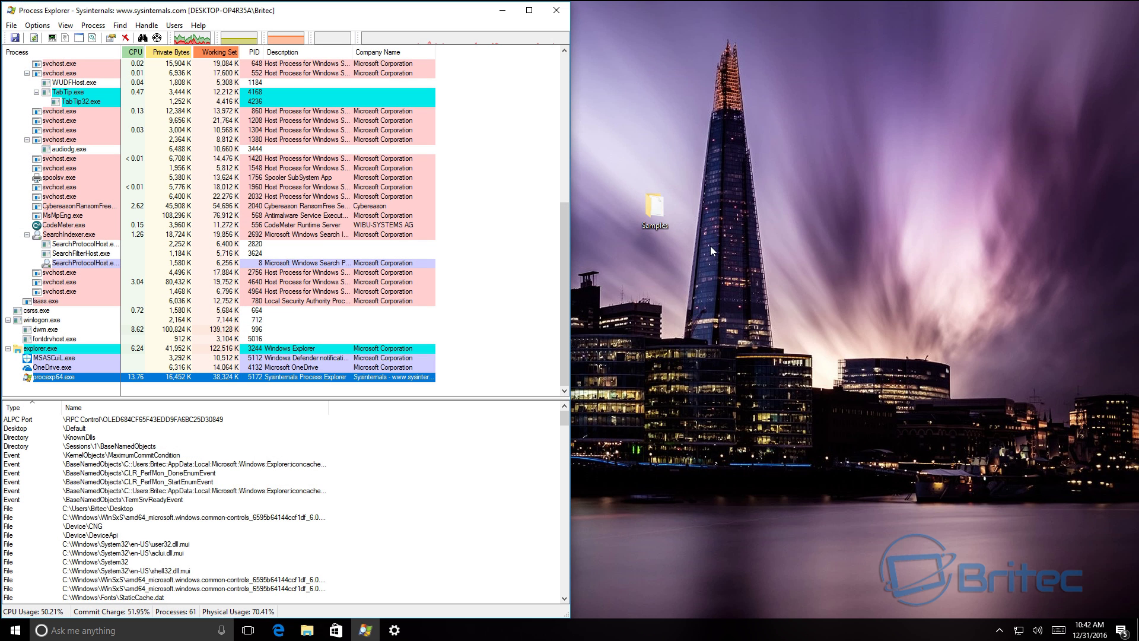
{"action": "double_click", "coordinate": [650, 205]}
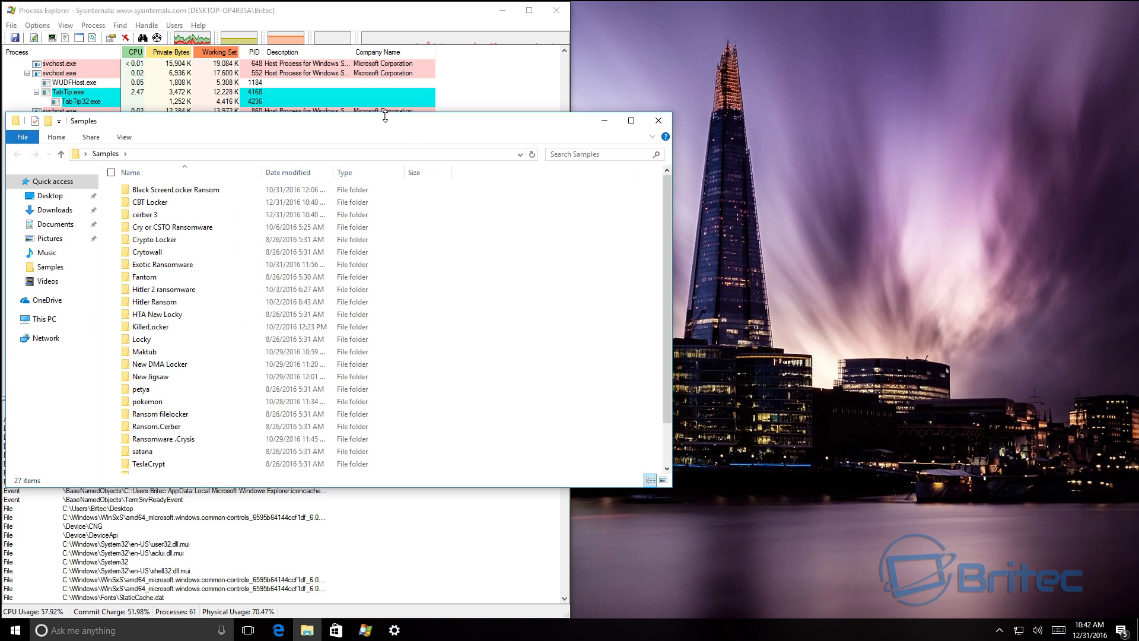
{"action": "left_click_drag", "start_coordinate": [386, 116], "coordinate": [1138, 204]}
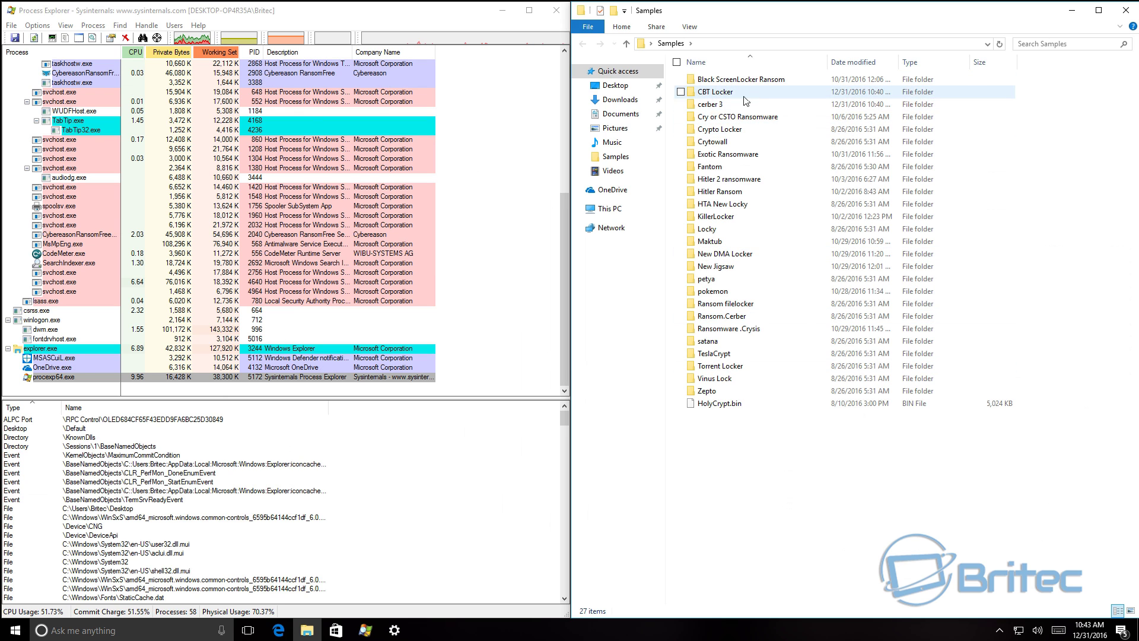
Run Balstyrigst.exe from the CBT Locker sample folder and watch the process list
{"action": "double_click", "coordinate": [724, 94]}
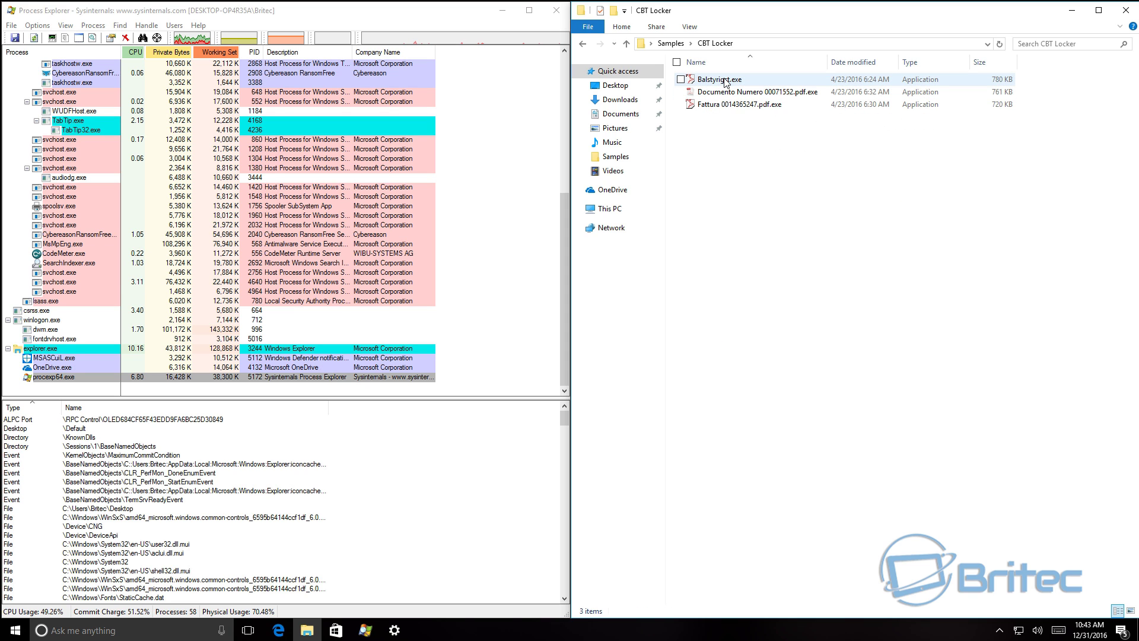
{"action": "double_click", "coordinate": [719, 79]}
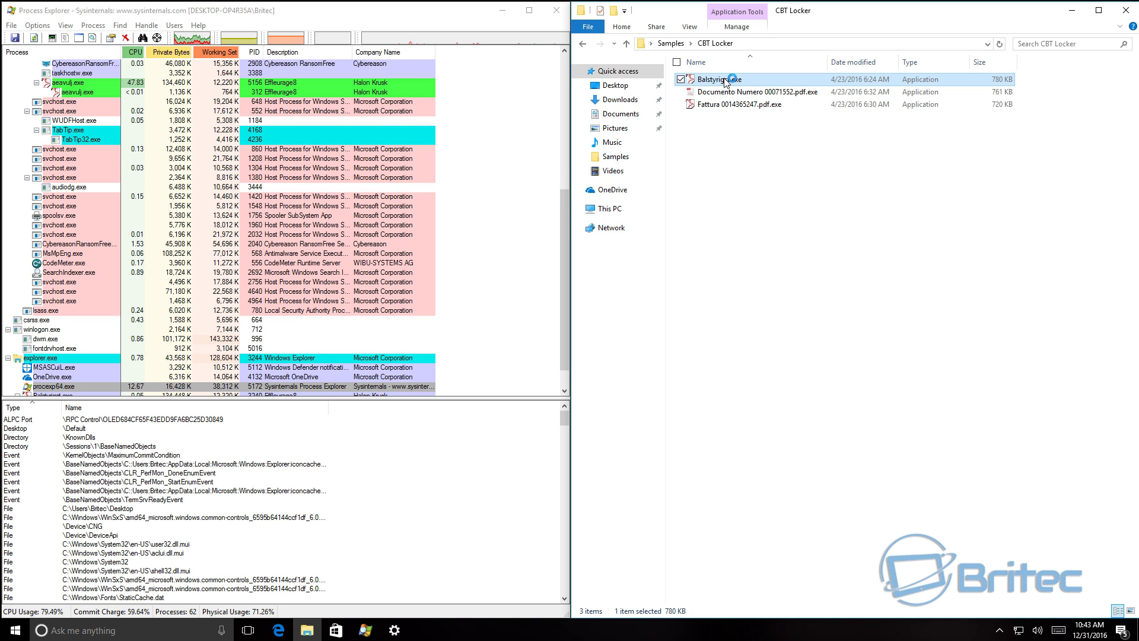
{"action": "scroll", "coordinate": [220, 374], "scroll_direction": "down", "scroll_amount": 1}
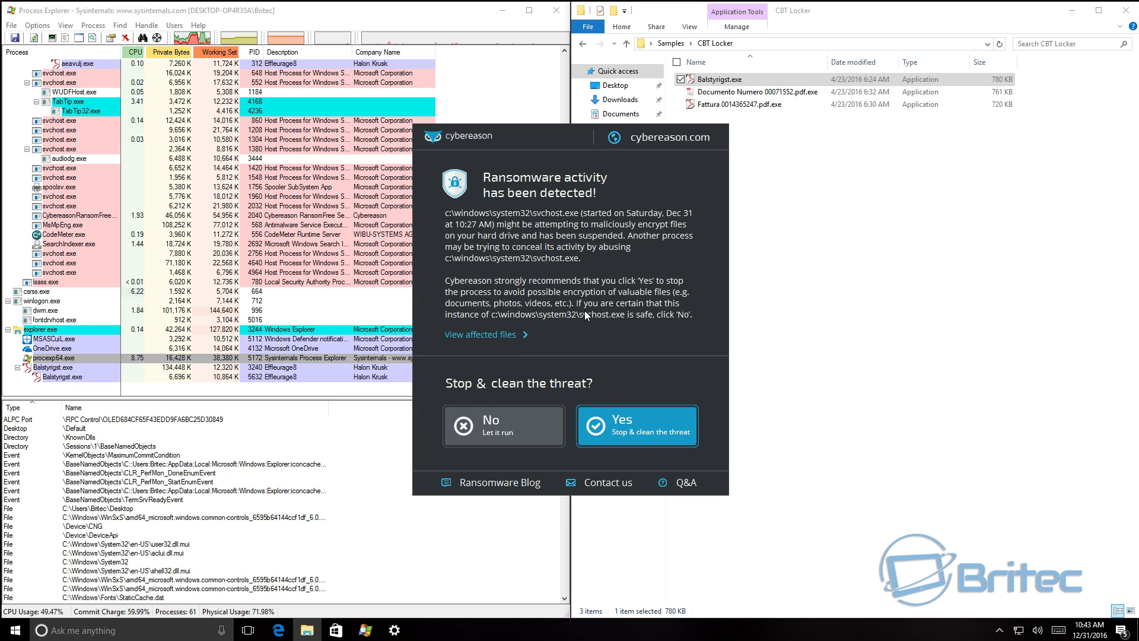
Review the affected files in the RansomFree alert, stop and clean the threat, and acknowledge the notice
{"action": "left_click", "coordinate": [492, 334]}
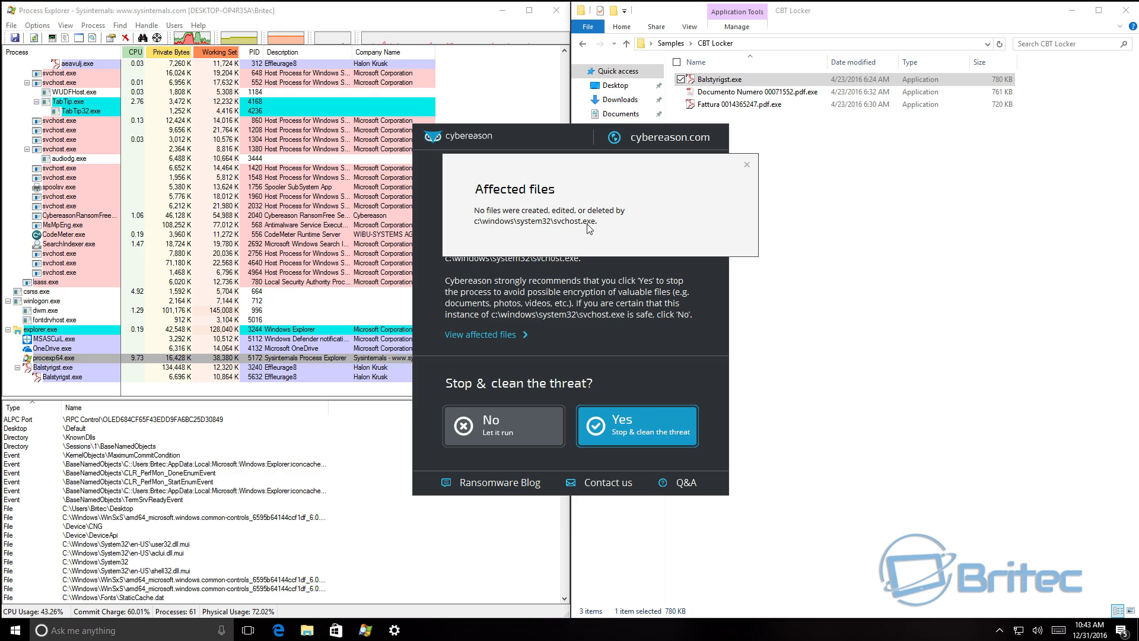
{"action": "left_click", "coordinate": [747, 165]}
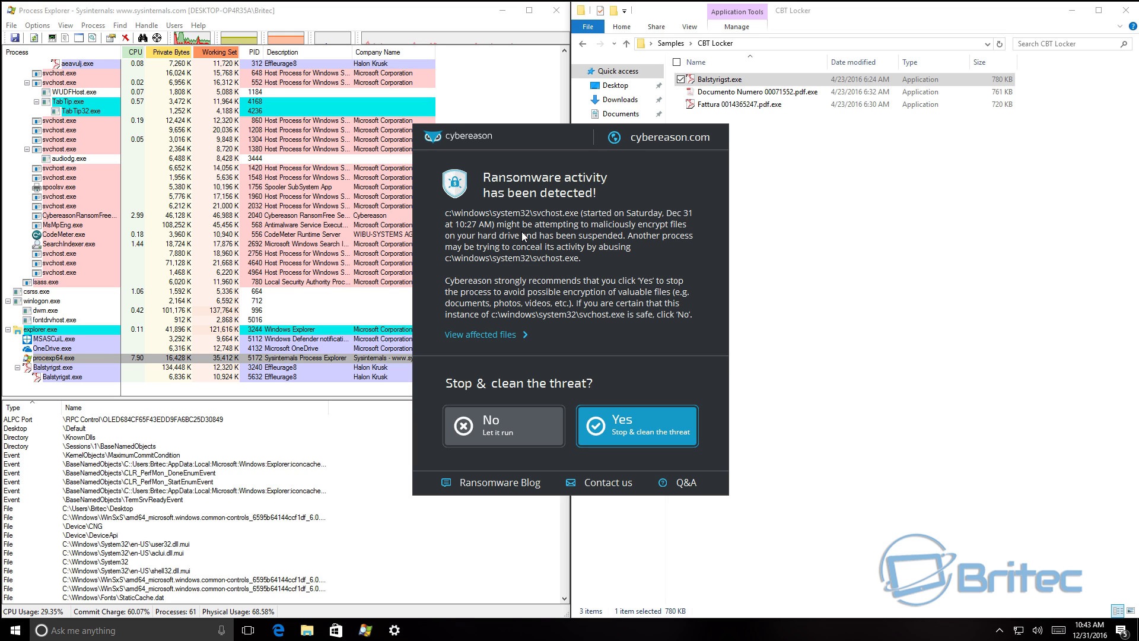
{"action": "left_click", "coordinate": [639, 426]}
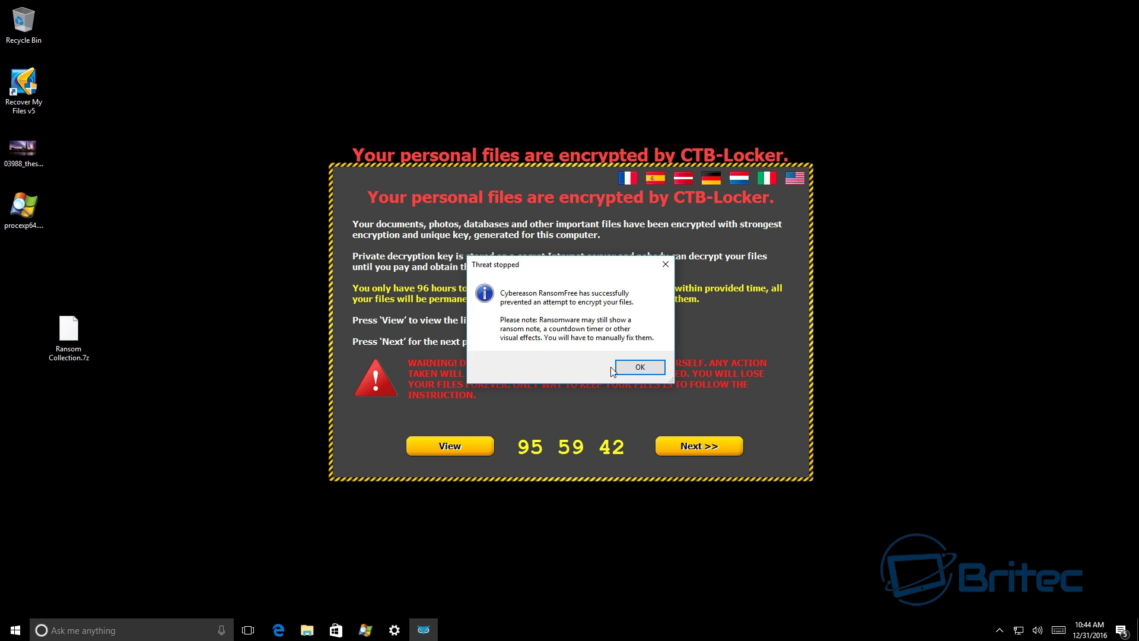
{"action": "left_click", "coordinate": [640, 366]}
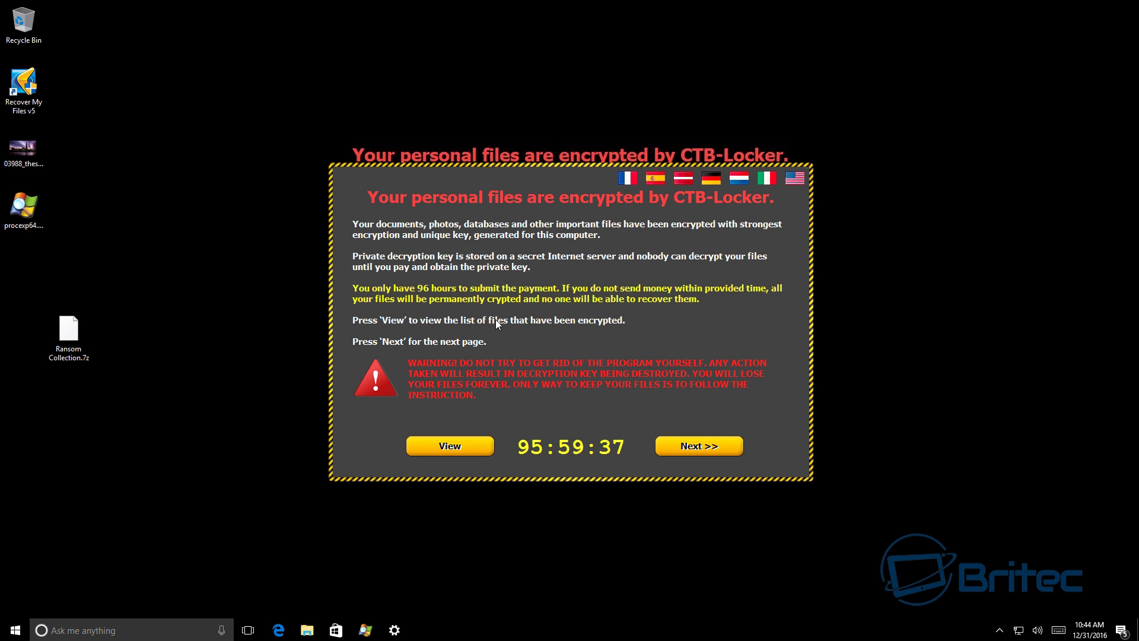
Inspect the images in the Wallpaper folder under Pictures in a new File Explorer window, and close it
{"action": "left_click", "coordinate": [303, 631]}
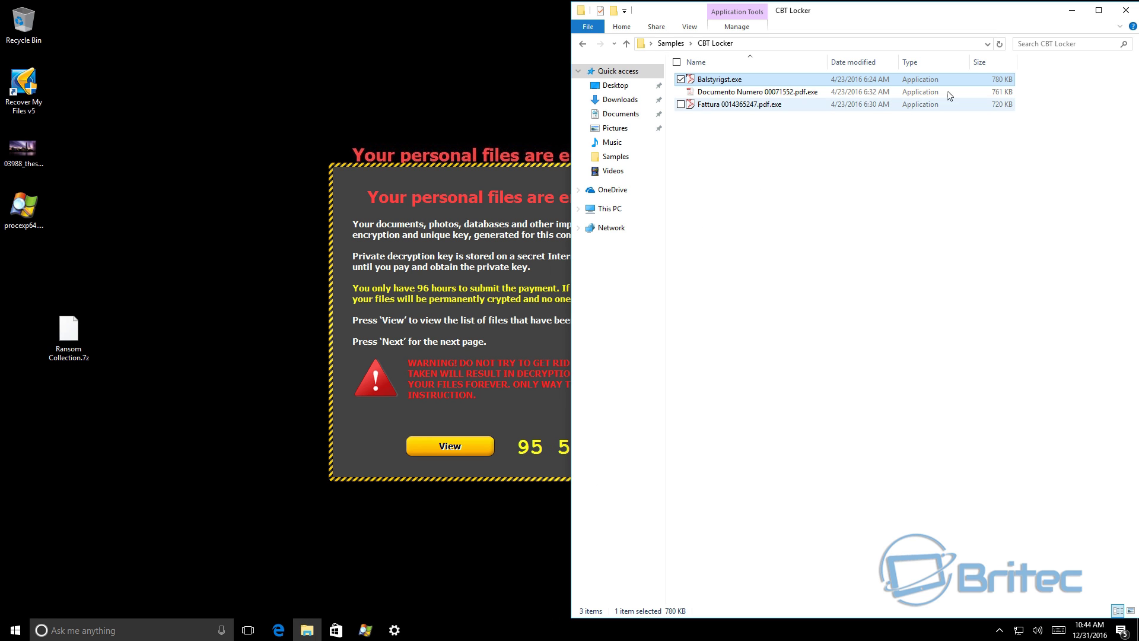
{"action": "left_click", "coordinate": [1073, 11]}
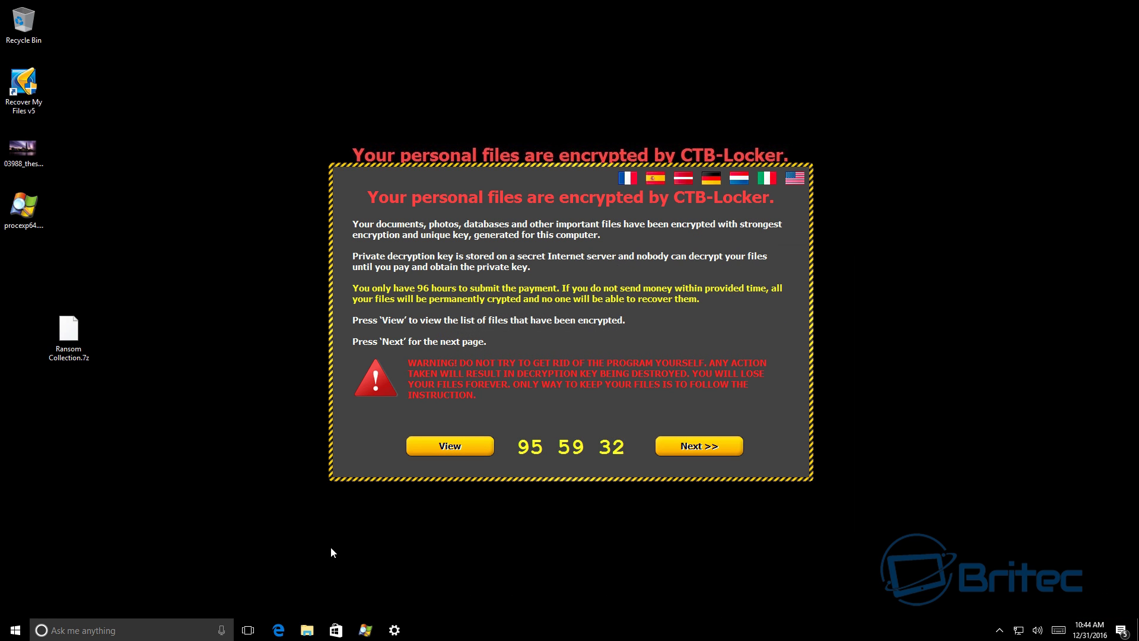
{"action": "right_click", "coordinate": [306, 630]}
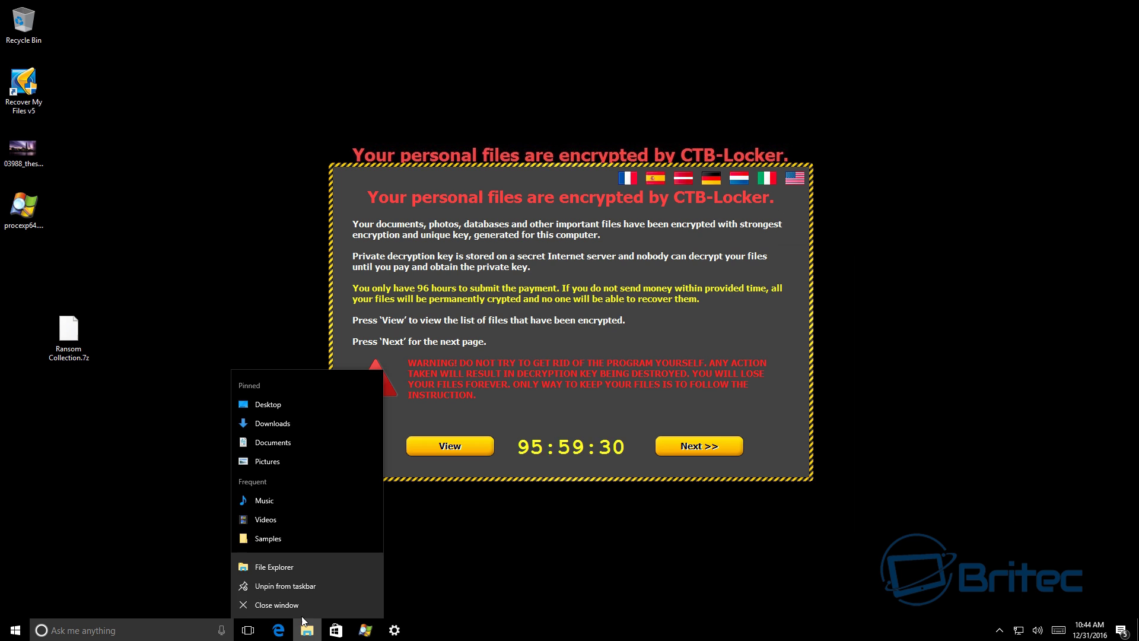
{"action": "left_click", "coordinate": [279, 562]}
{"action": "left_click_drag", "start_coordinate": [280, 140], "coordinate": [497, 143]}
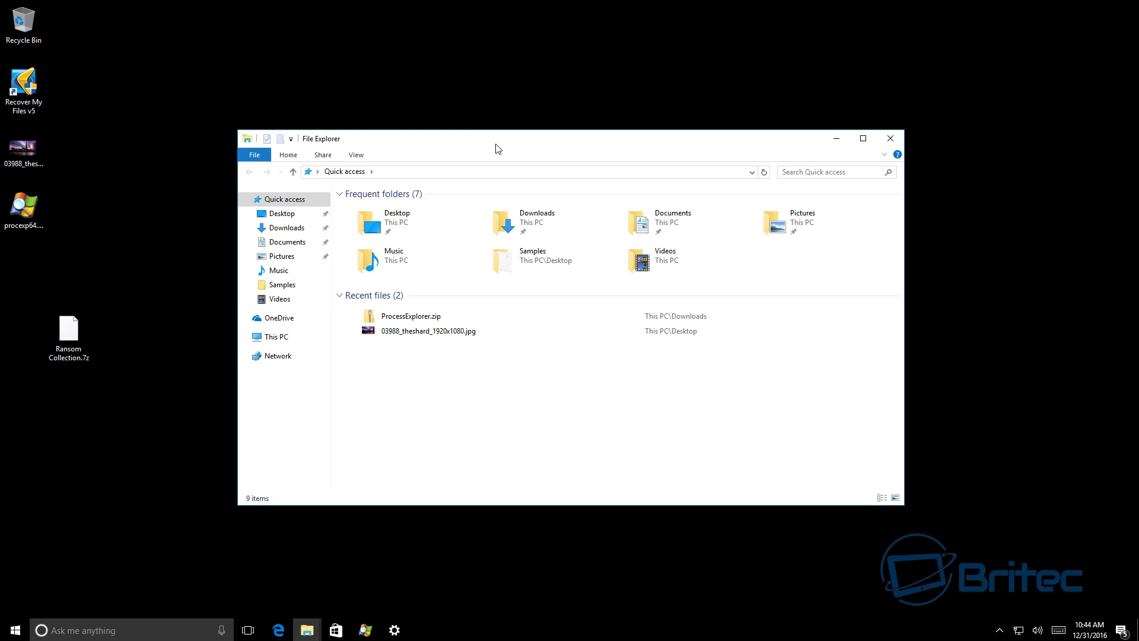
{"action": "left_click", "coordinate": [278, 258]}
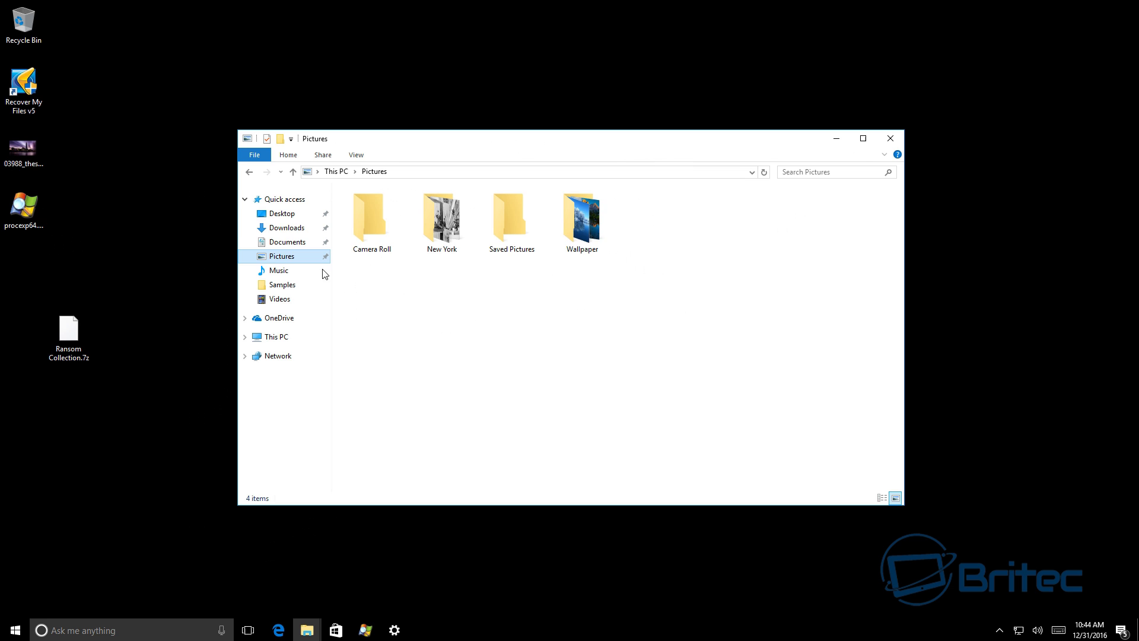
{"action": "double_click", "coordinate": [566, 234]}
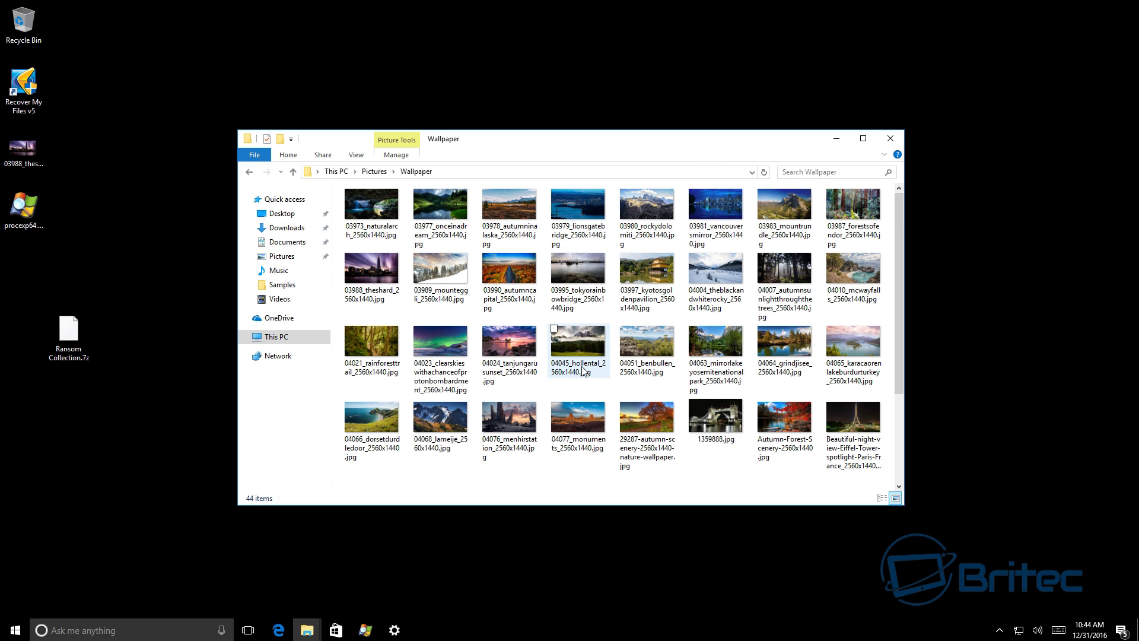
{"action": "scroll", "coordinate": [575, 379], "scroll_direction": "down", "scroll_amount": 3}
{"action": "scroll", "coordinate": [575, 380], "scroll_direction": "up", "scroll_amount": 3}
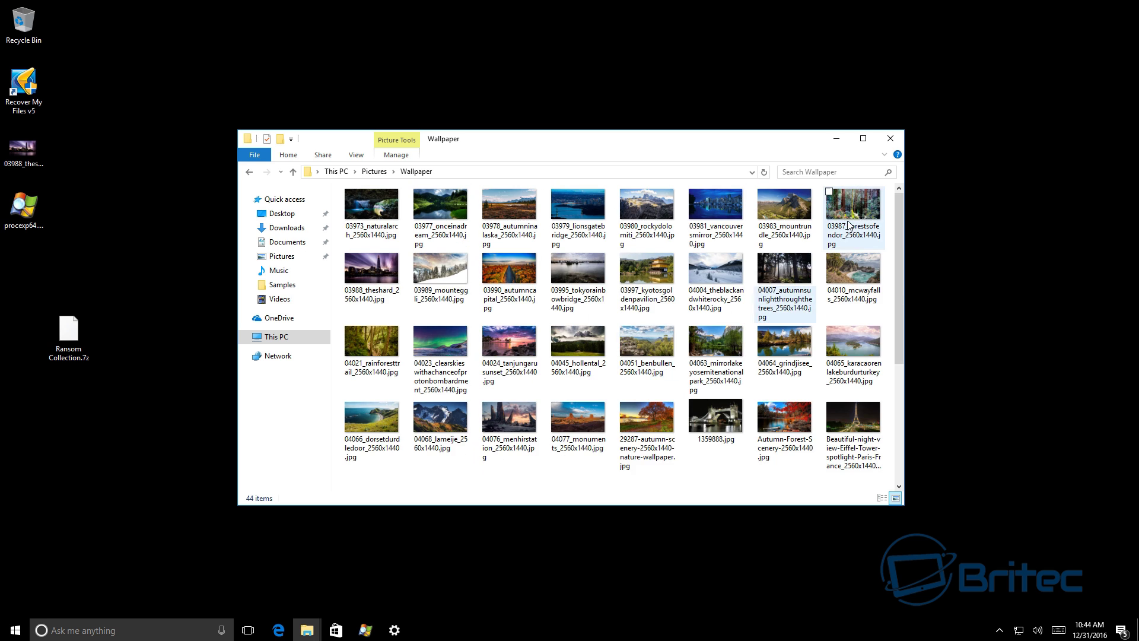
{"action": "left_click", "coordinate": [890, 143]}
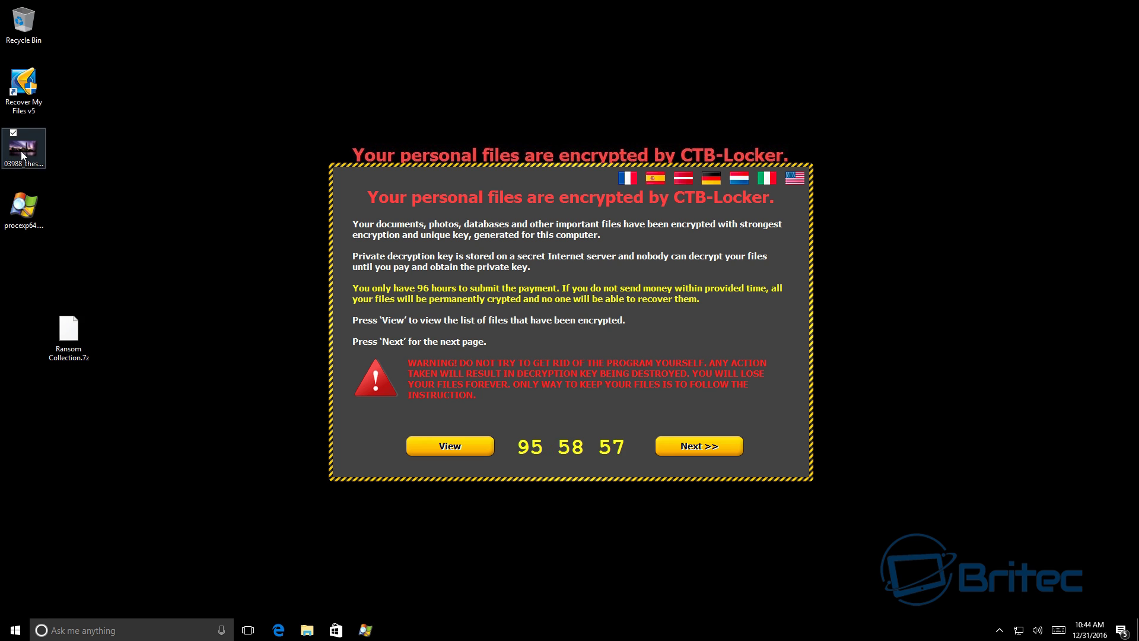
Set the desktop image 03988_theshard_1920x1080.jpg as the desktop background
{"action": "right_click", "coordinate": [22, 156]}
{"action": "left_click", "coordinate": [61, 173]}
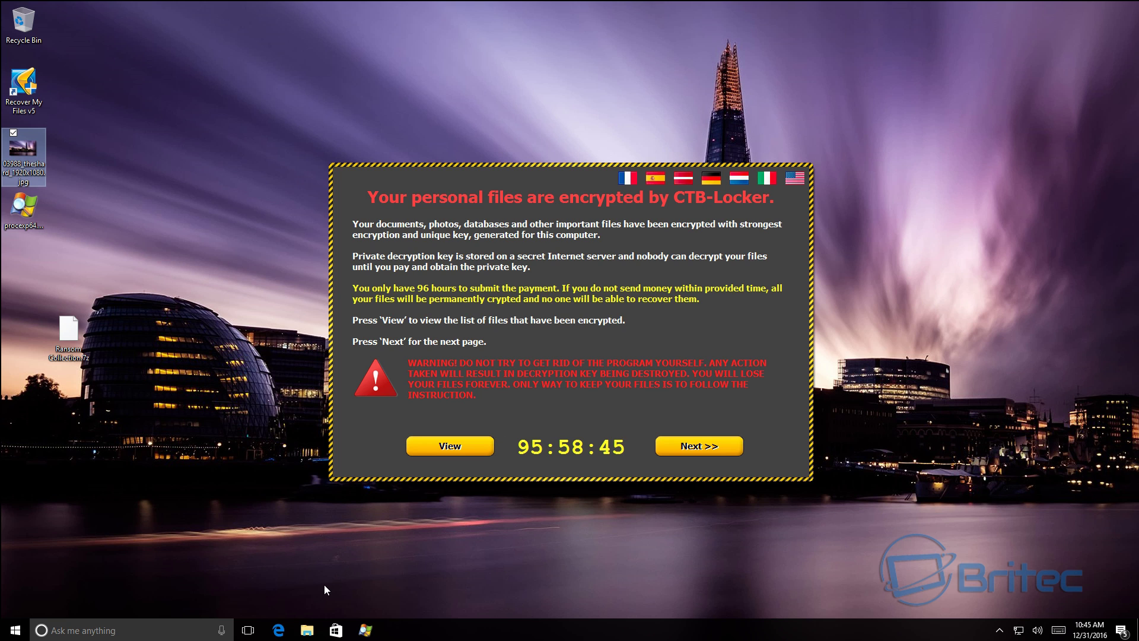
Restart the computer
{"action": "left_click", "coordinate": [18, 623]}
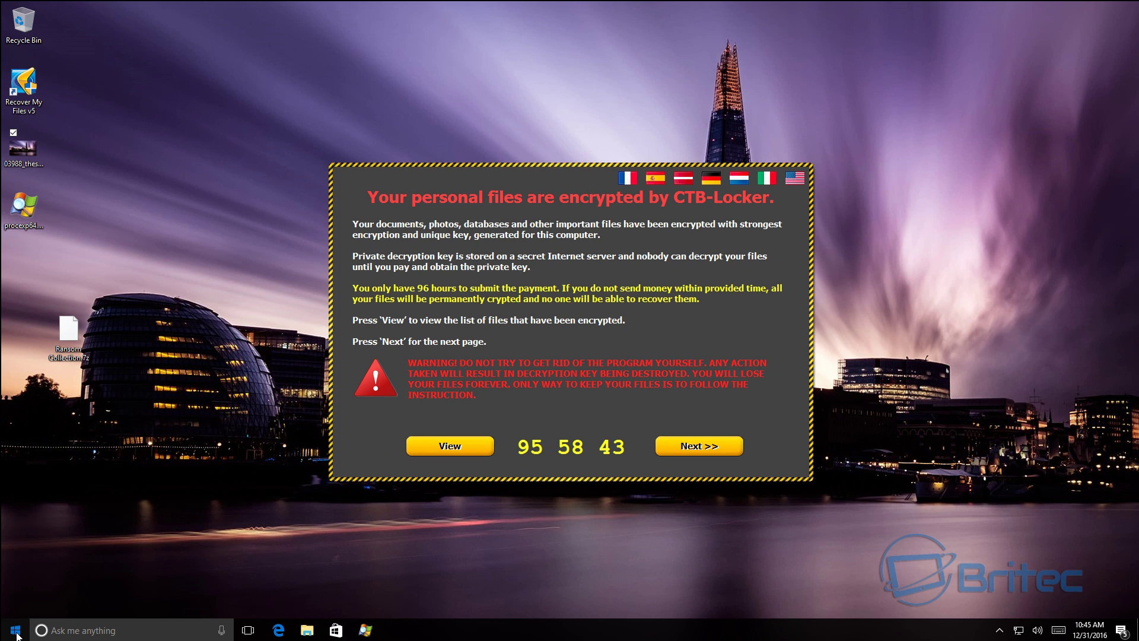
{"action": "left_click", "coordinate": [16, 604]}
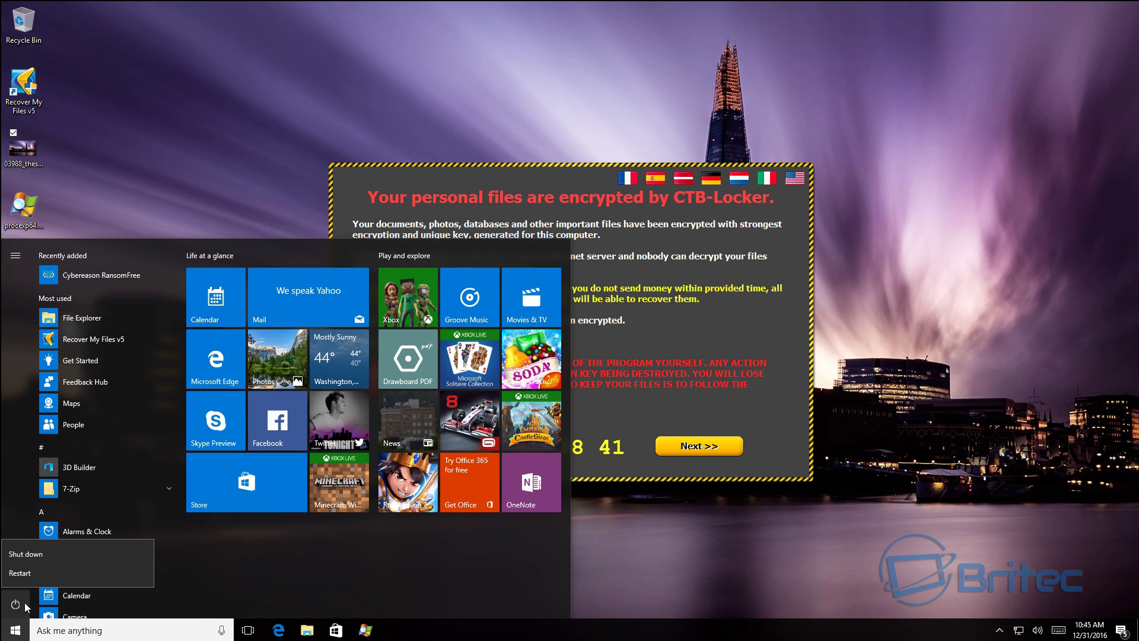
{"action": "left_click", "coordinate": [36, 572]}
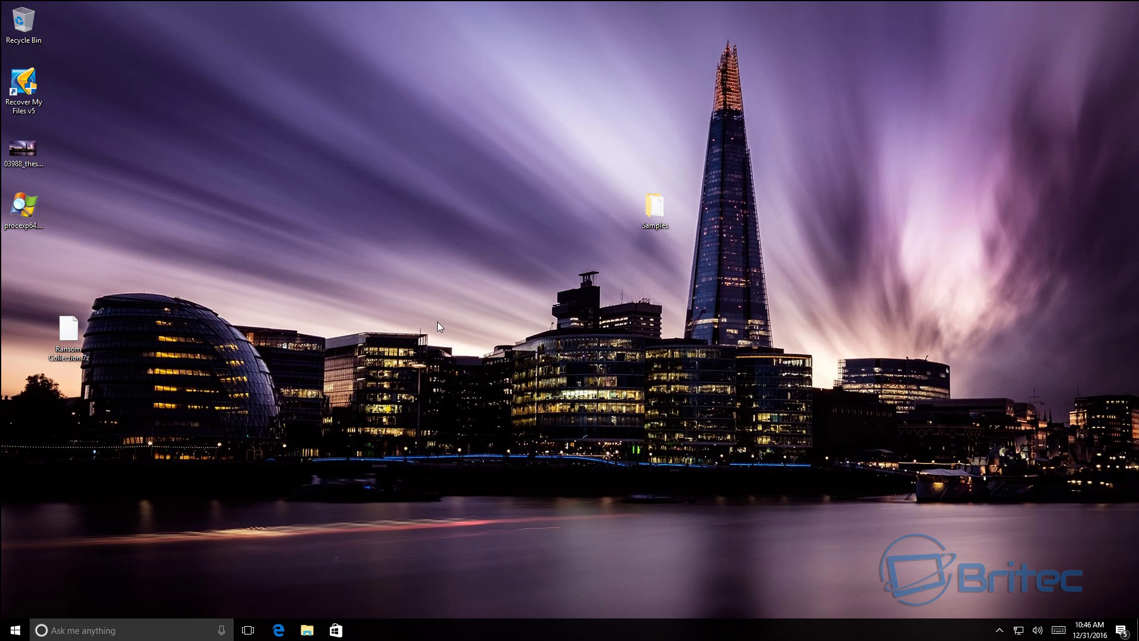
Open File Explorer and turn off Real-time protection in the Windows Defender settings
{"action": "left_click", "coordinate": [306, 631]}
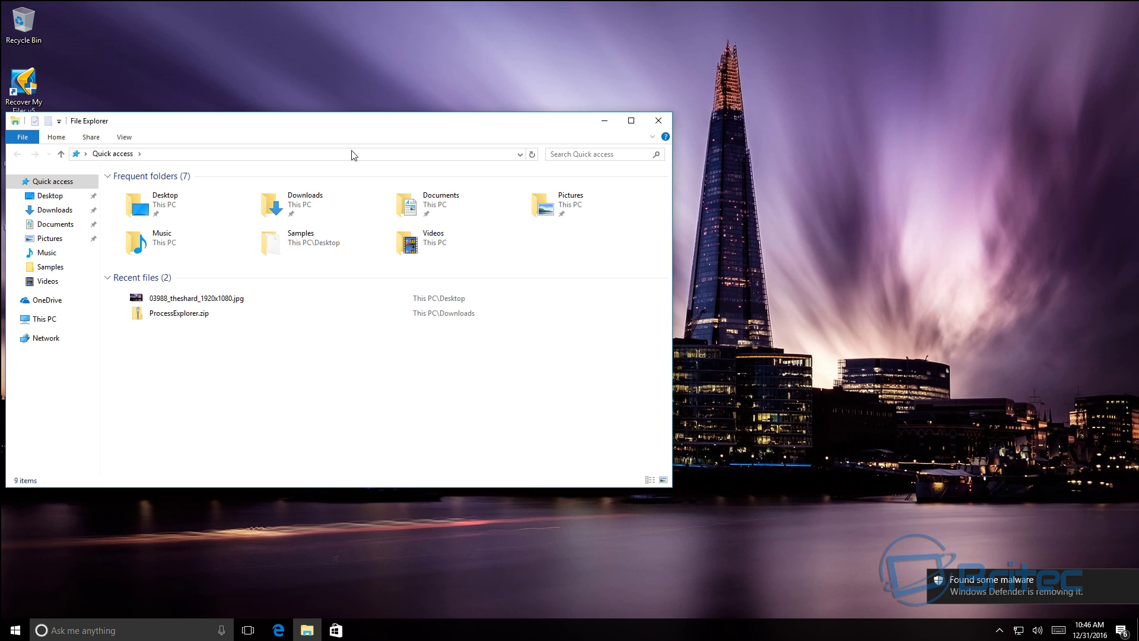
{"action": "left_click", "coordinate": [16, 630]}
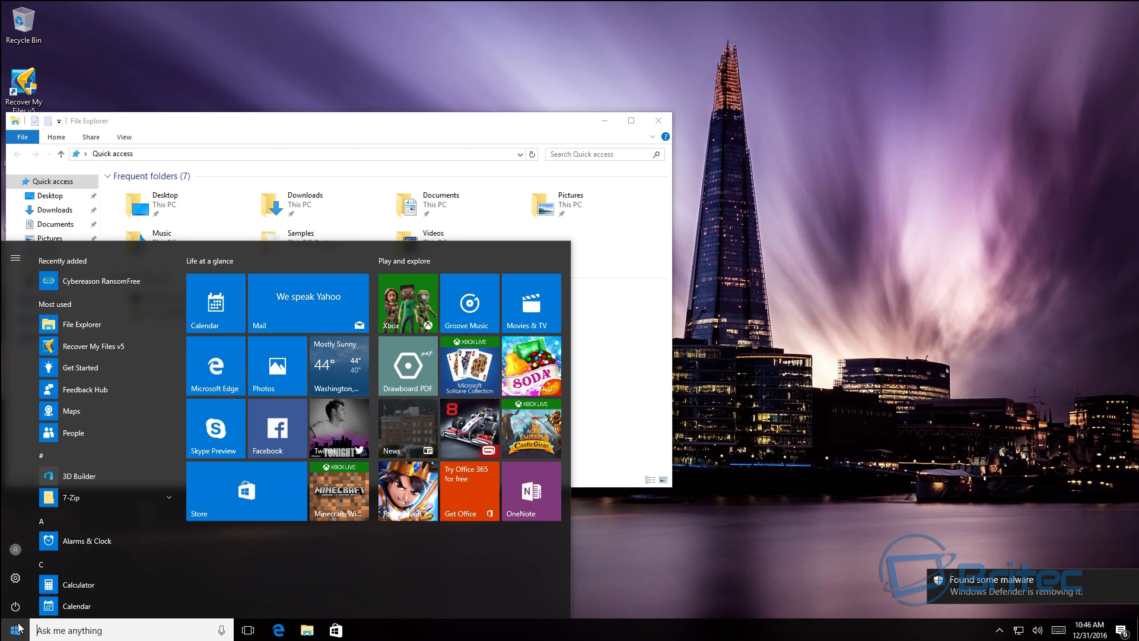
{"action": "left_click", "coordinate": [15, 579]}
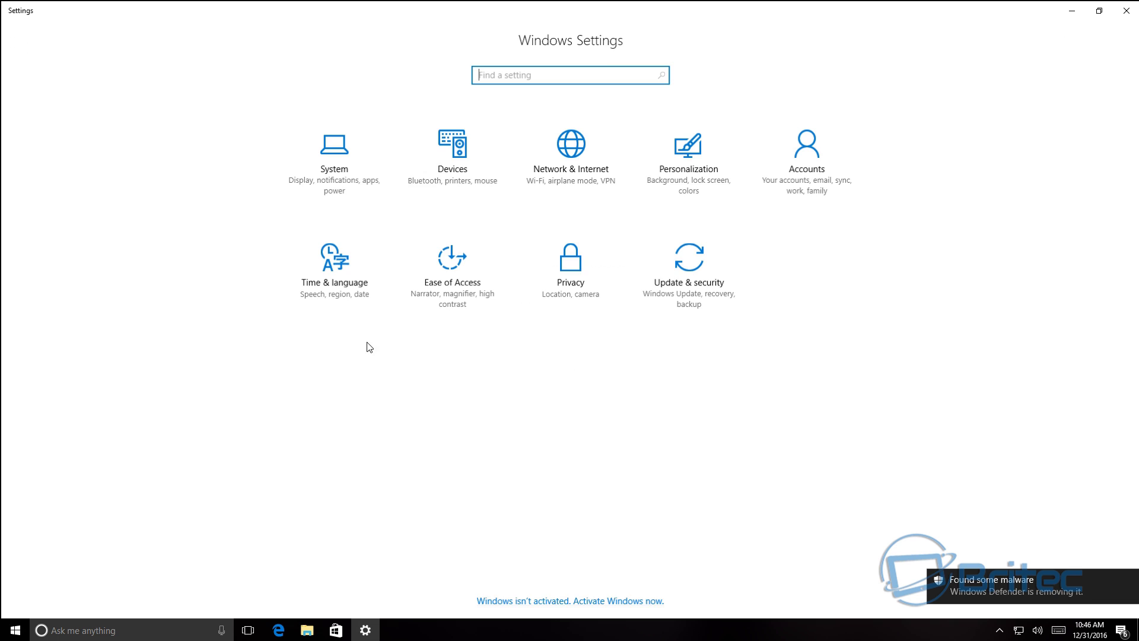
{"action": "left_click", "coordinate": [713, 288]}
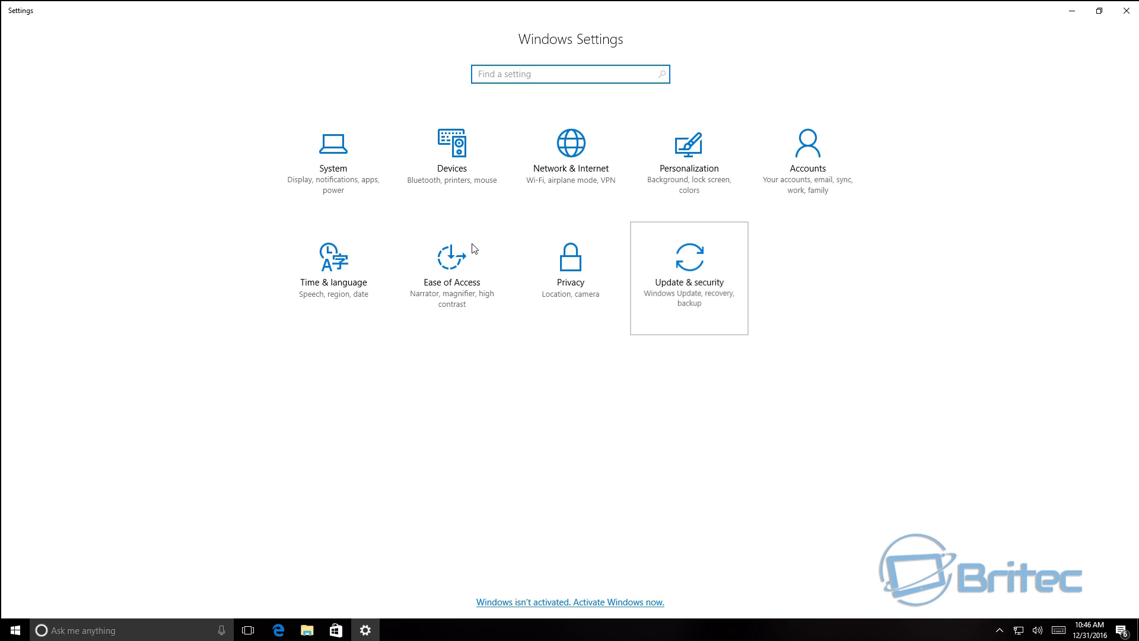
{"action": "left_click", "coordinate": [83, 156]}
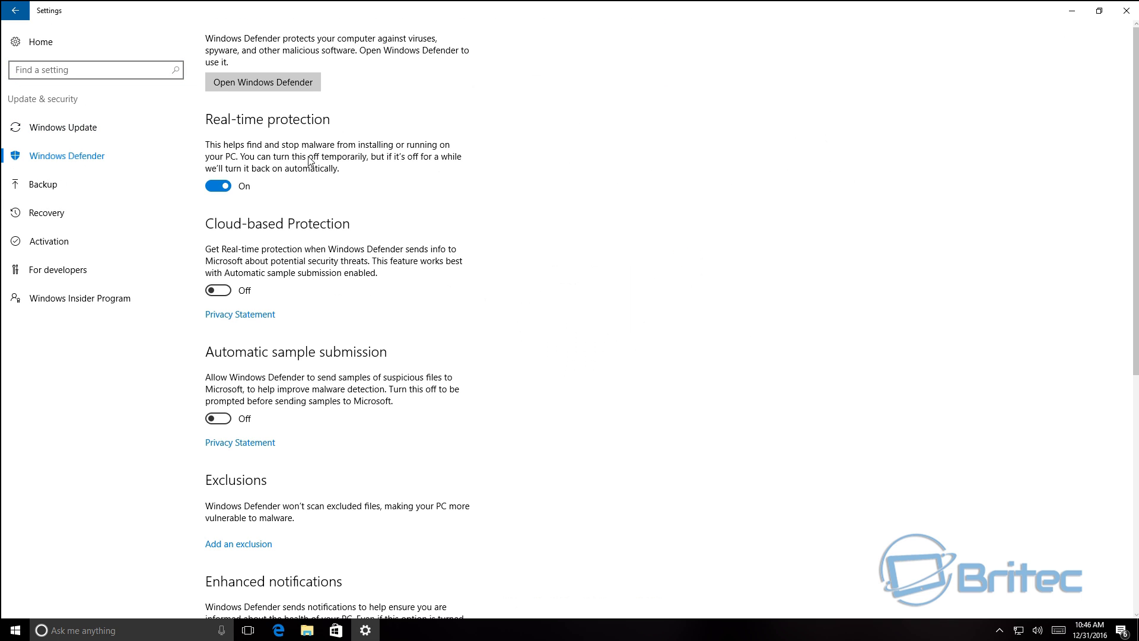
{"action": "left_click", "coordinate": [217, 187]}
{"action": "left_click", "coordinate": [218, 186]}
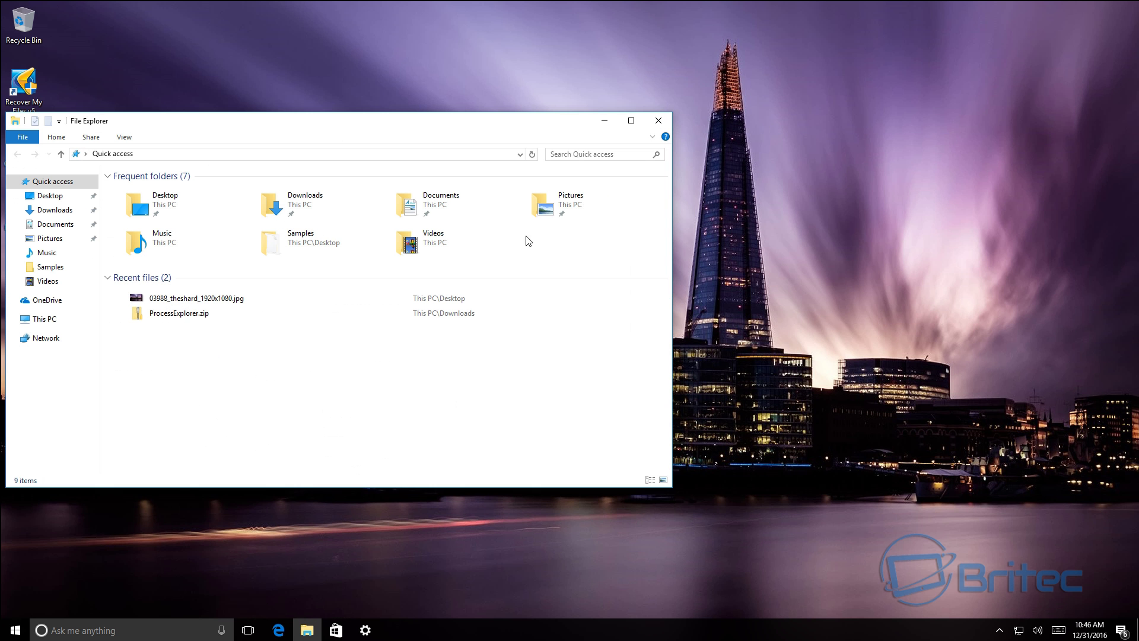
Inspect the images in the Wallpaper folder under Pictures, close the folder, and check the hidden notification area icons
{"action": "left_click_drag", "start_coordinate": [371, 131], "coordinate": [563, 144]}
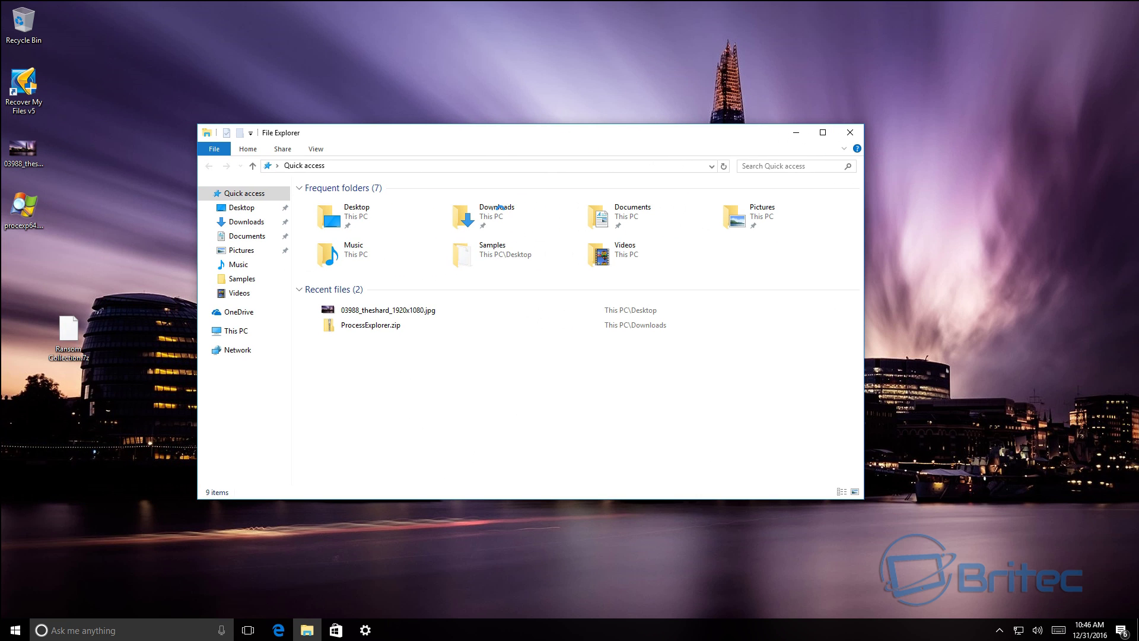
{"action": "left_click", "coordinate": [745, 220]}
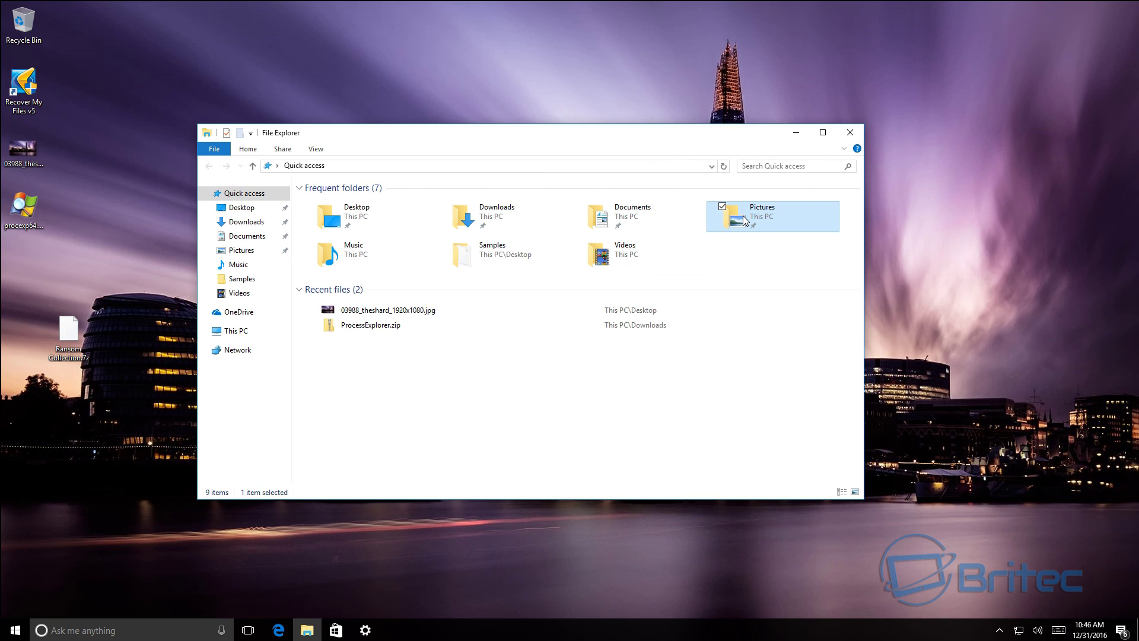
{"action": "double_click", "coordinate": [745, 221]}
{"action": "double_click", "coordinate": [542, 225]}
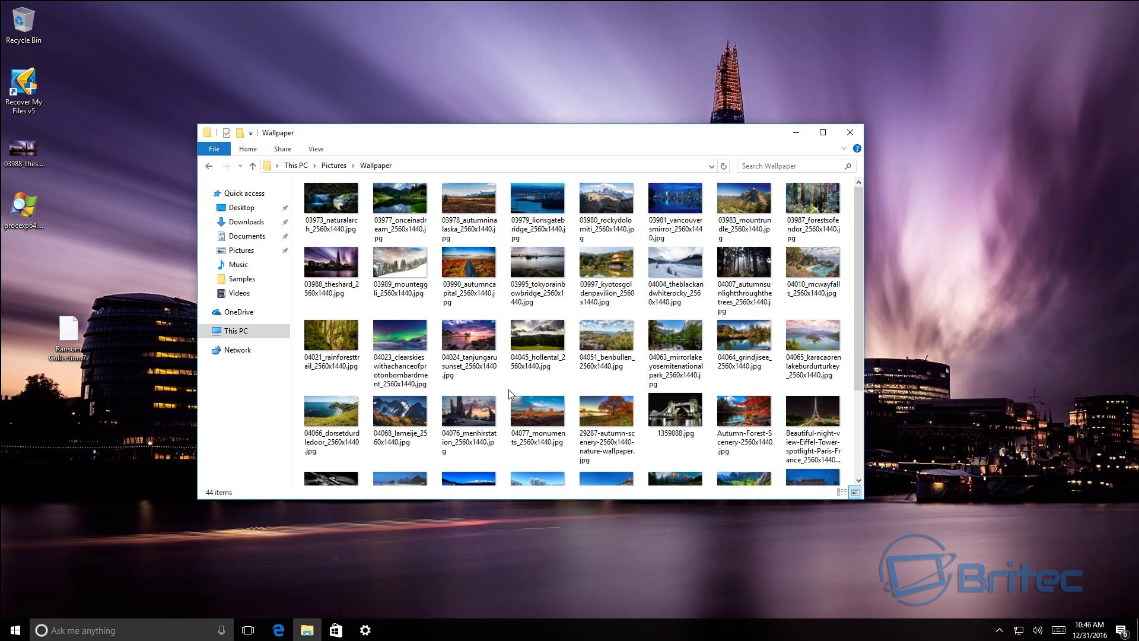
{"action": "scroll", "coordinate": [596, 376], "scroll_direction": "down", "scroll_amount": 3}
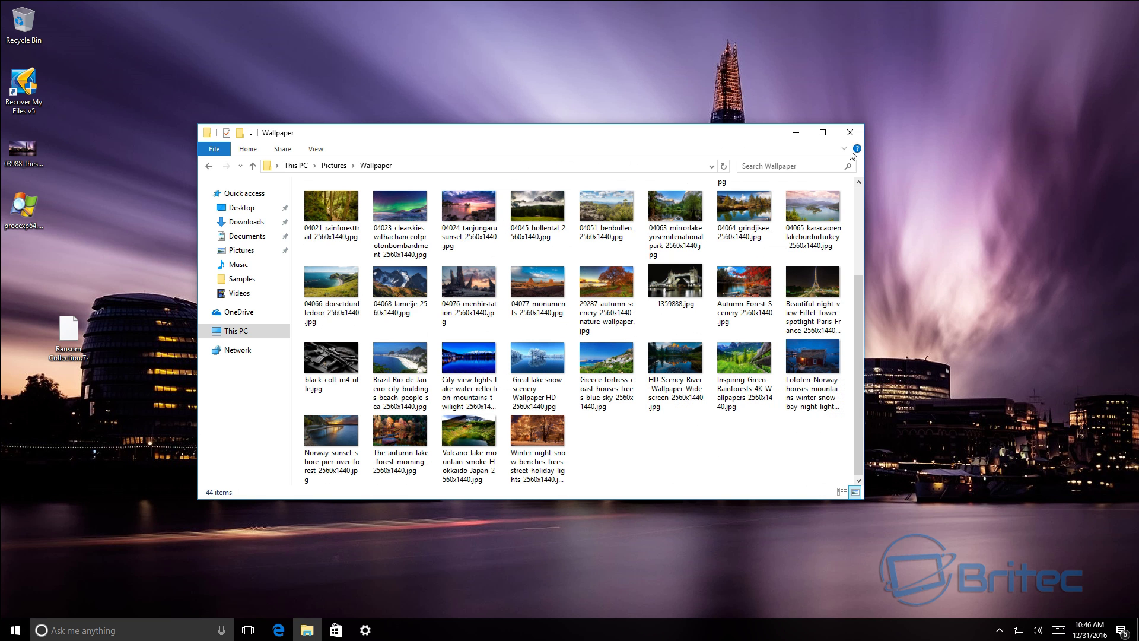
{"action": "left_click", "coordinate": [850, 133]}
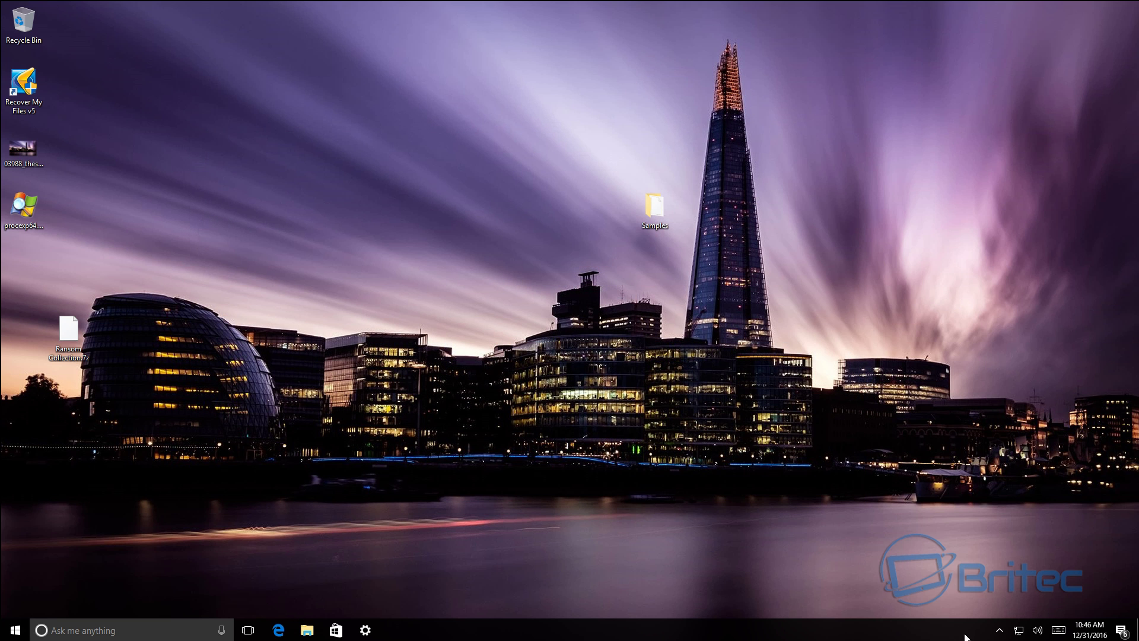
{"action": "left_click", "coordinate": [999, 633]}
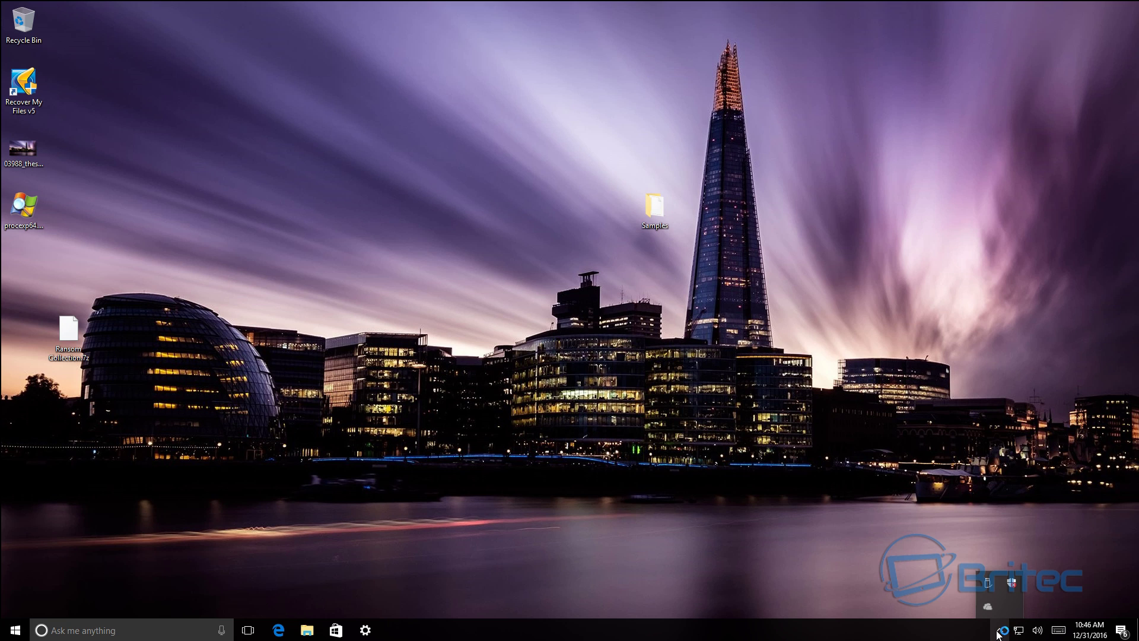
{"action": "left_click_drag", "start_coordinate": [1010, 606], "coordinate": [1092, 5]}
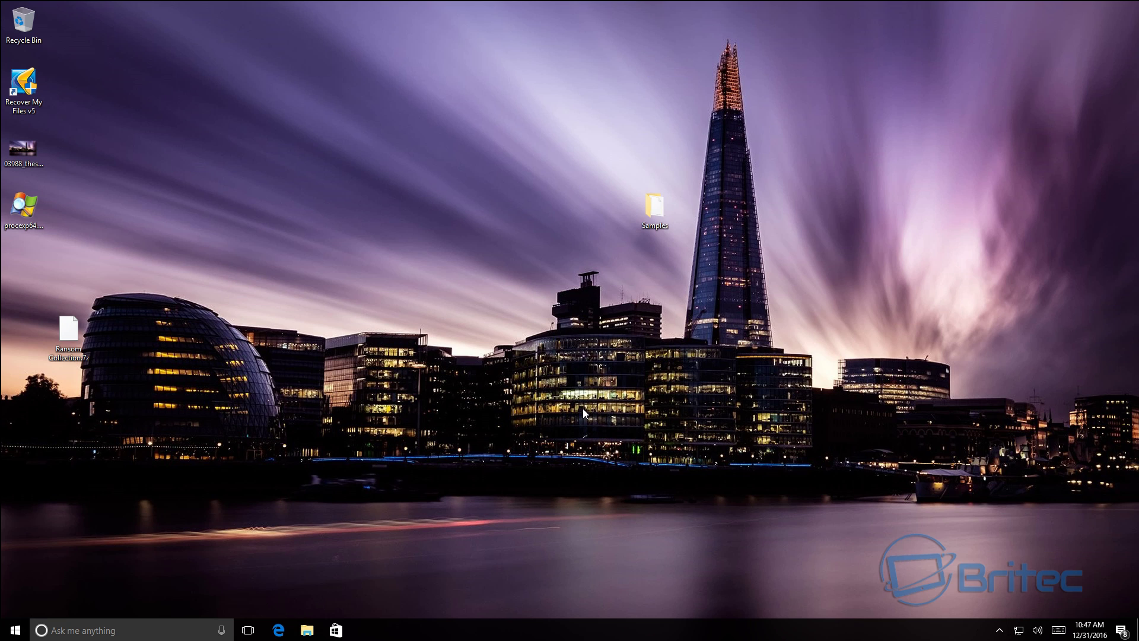
Open the Samples folder from the desktop, launch Process Explorer, and arrange the two windows side by side
{"action": "double_click", "coordinate": [654, 204]}
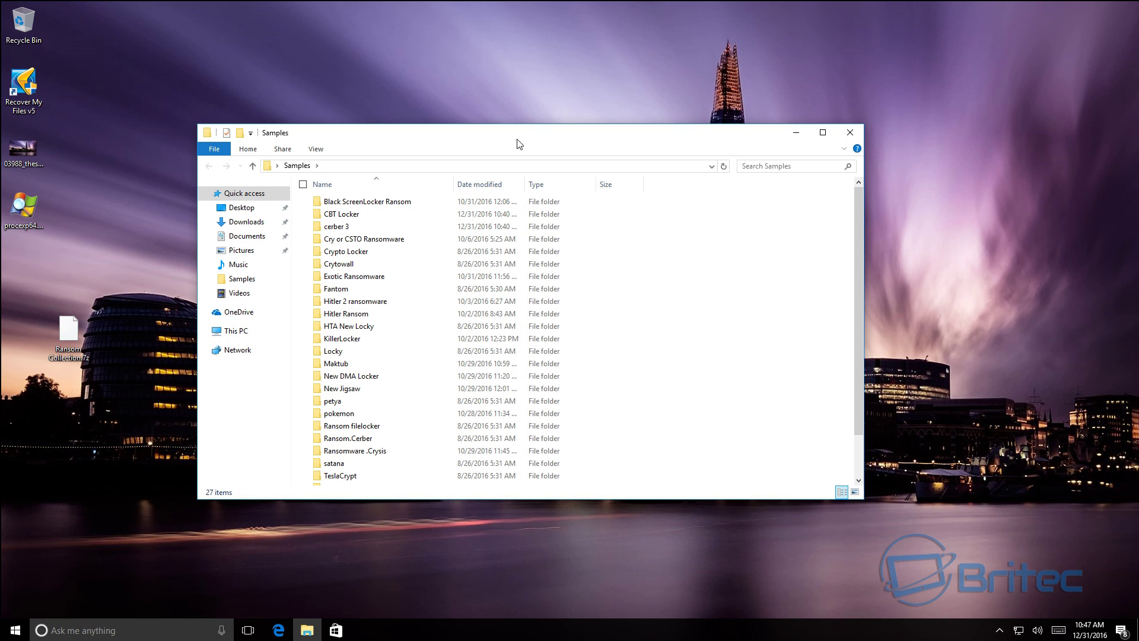
{"action": "left_click_drag", "start_coordinate": [520, 143], "coordinate": [795, 171]}
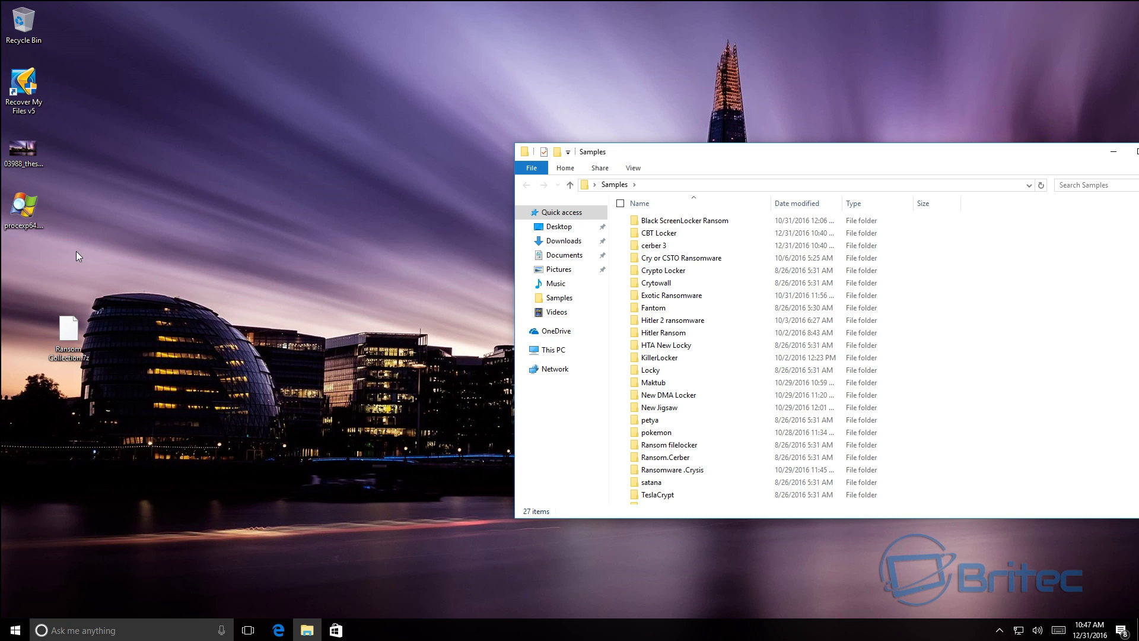
{"action": "left_click", "coordinate": [23, 206]}
{"action": "key", "text": "Return"}
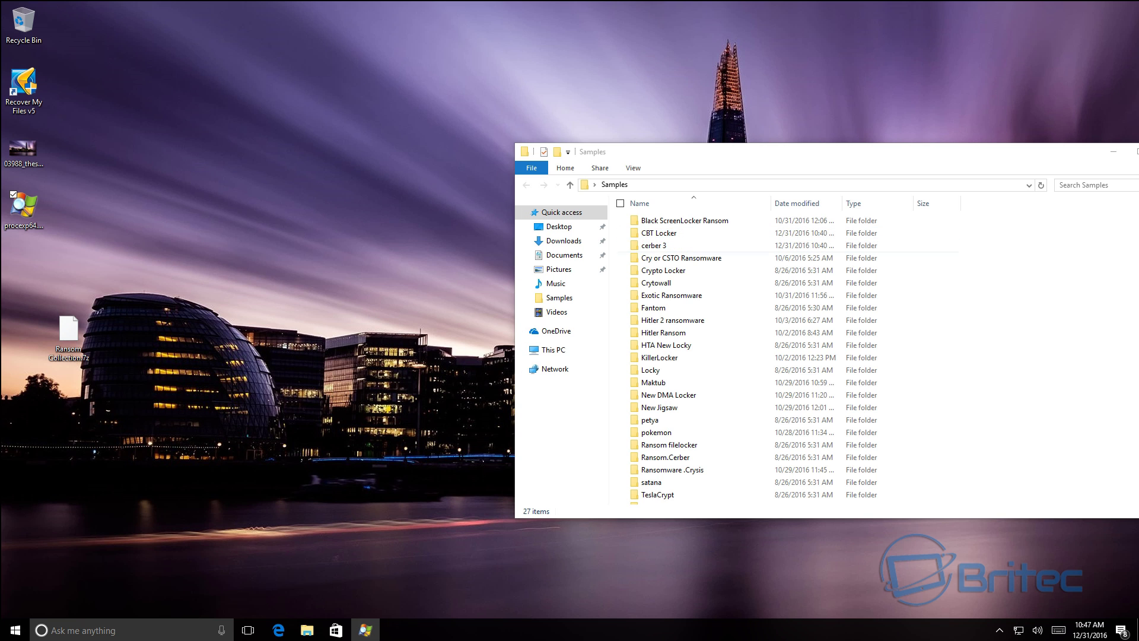
{"action": "left_click", "coordinate": [358, 636]}
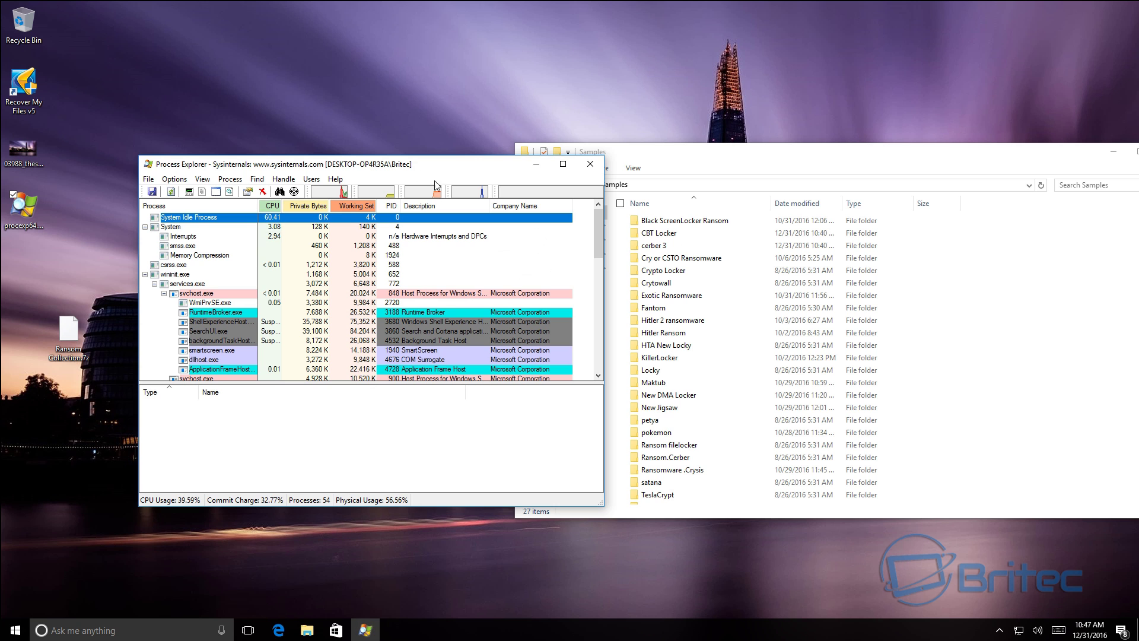
{"action": "left_click_drag", "start_coordinate": [440, 172], "coordinate": [1, 178]}
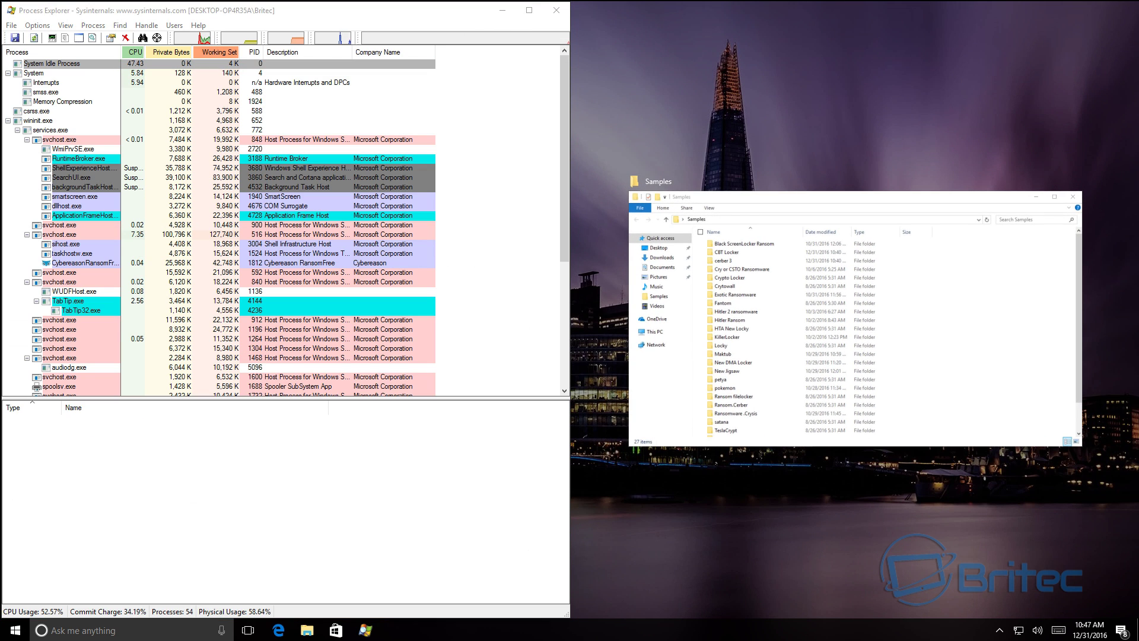
{"action": "left_click", "coordinate": [834, 206]}
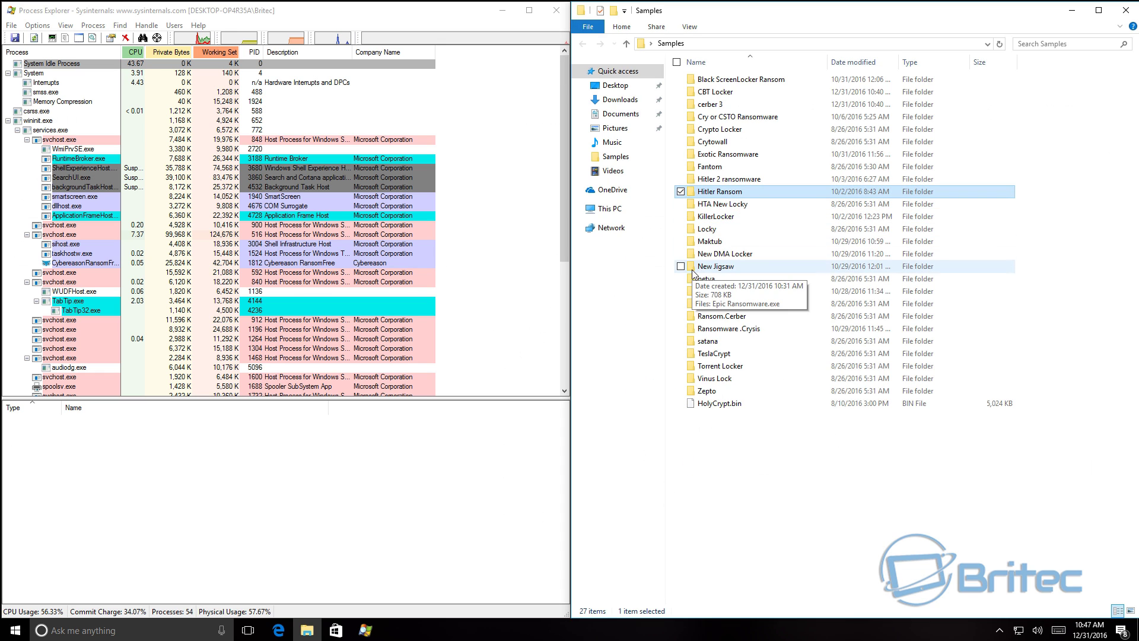
Run the application in the cerber 3 folder, allowing Windows Command Processor to make changes, and fit the Name column to the file name
{"action": "double_click", "coordinate": [712, 107]}
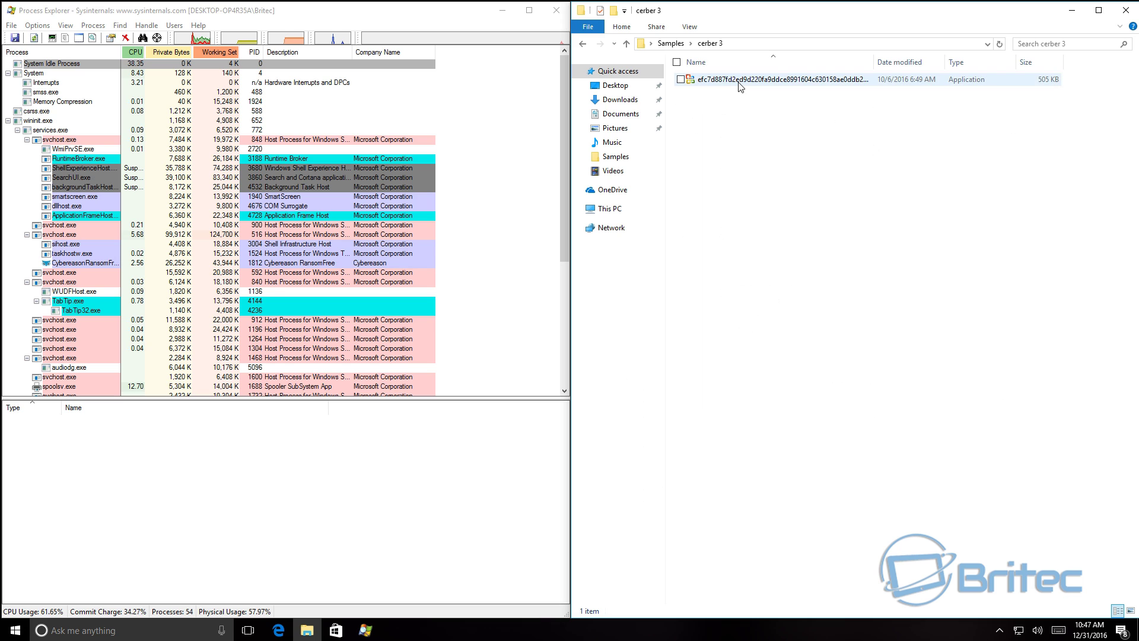
{"action": "double_click", "coordinate": [740, 83]}
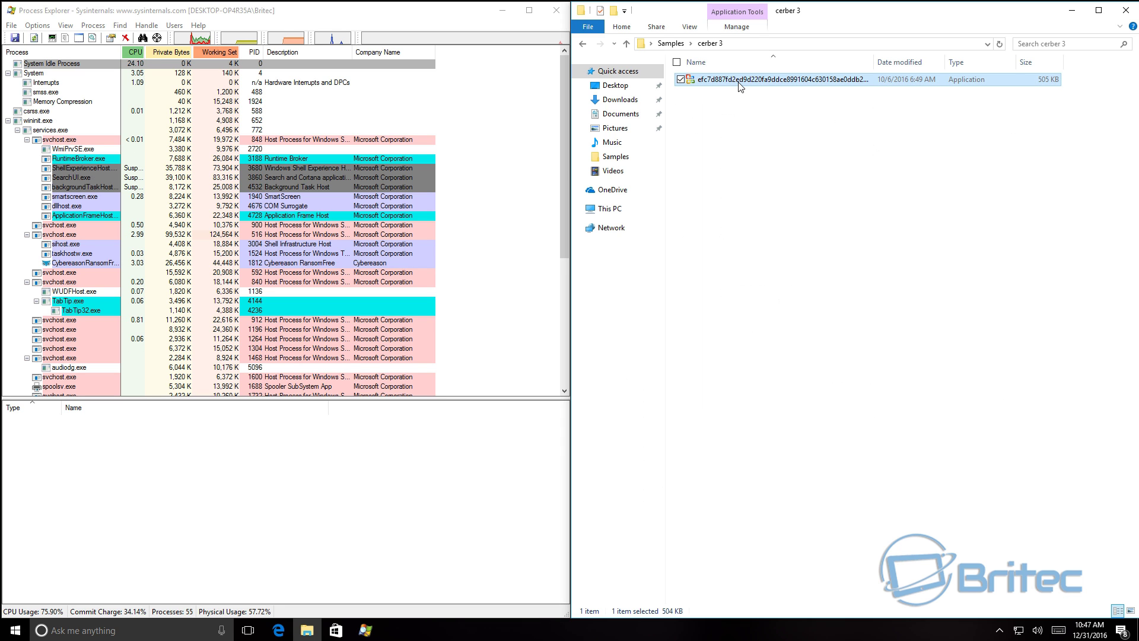
{"action": "left_click_drag", "start_coordinate": [564, 247], "coordinate": [552, 382]}
{"action": "mouse_move", "coordinate": [70, 379]}
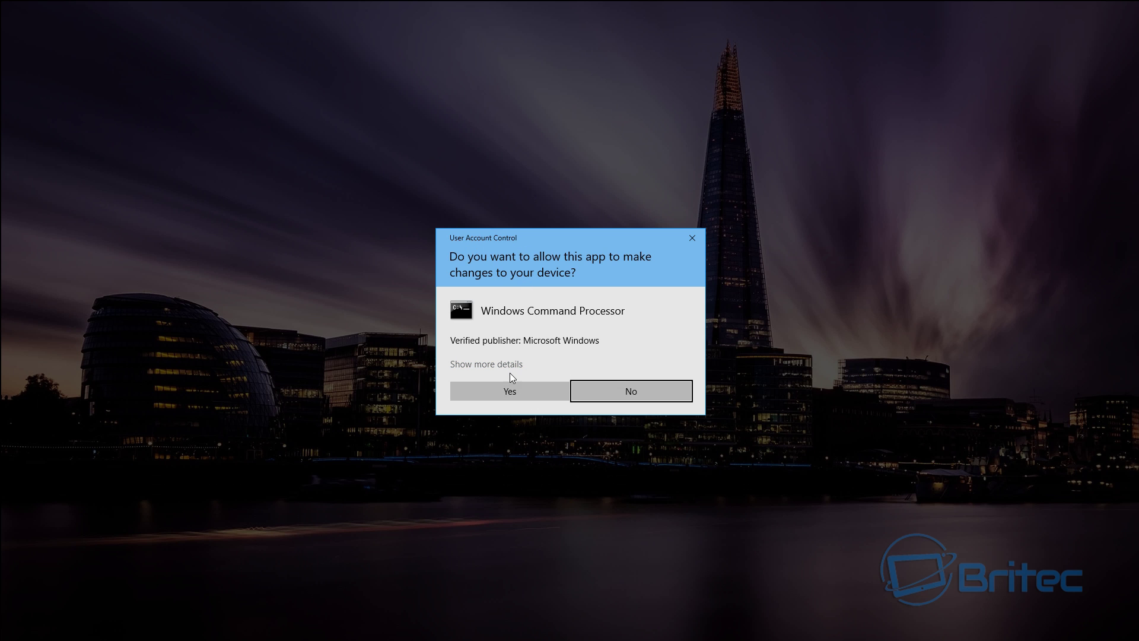
{"action": "left_click", "coordinate": [507, 393]}
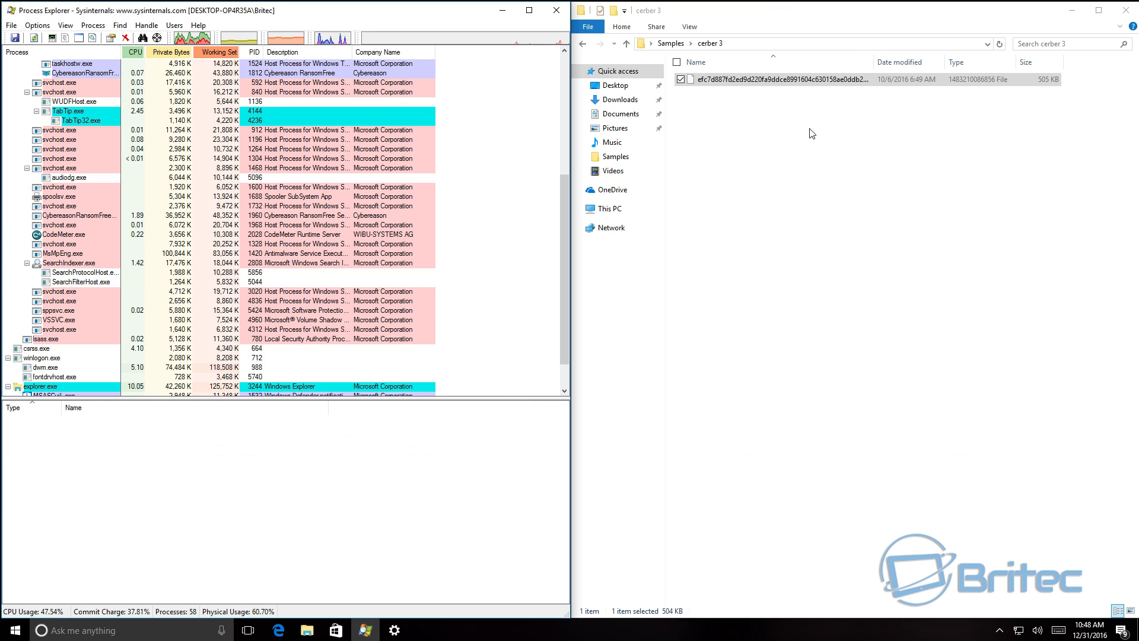
{"action": "double_click", "coordinate": [873, 62]}
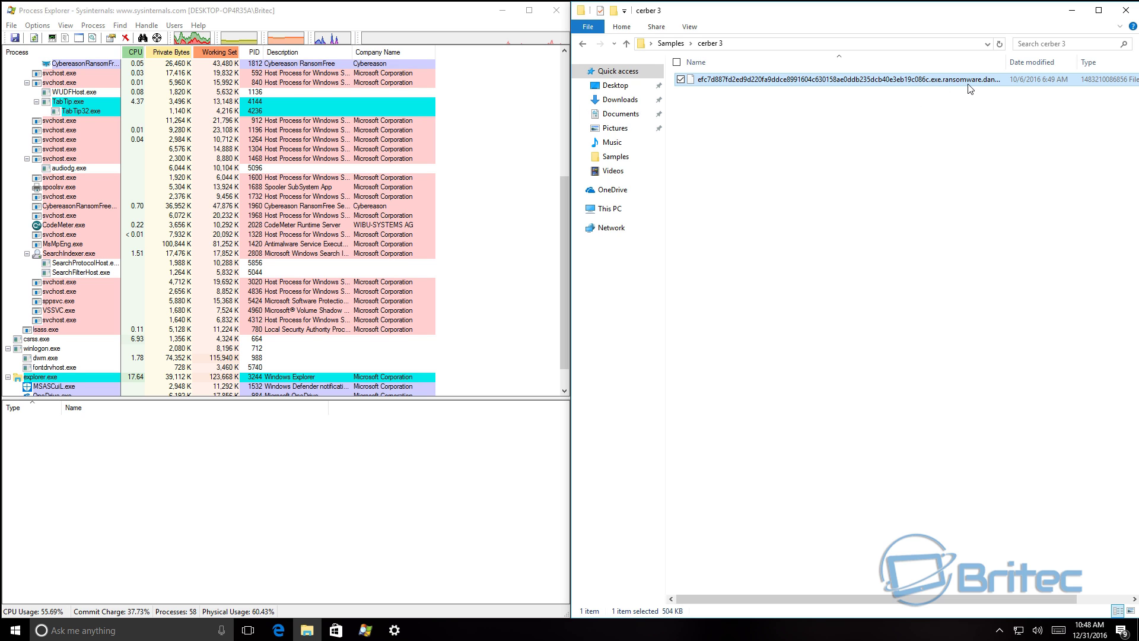
Run the application in the Cry or CSTO Ransomware folder, allow Windows Command Processor to make changes, and watch the processes in Process Explorer
{"action": "left_click", "coordinate": [583, 43]}
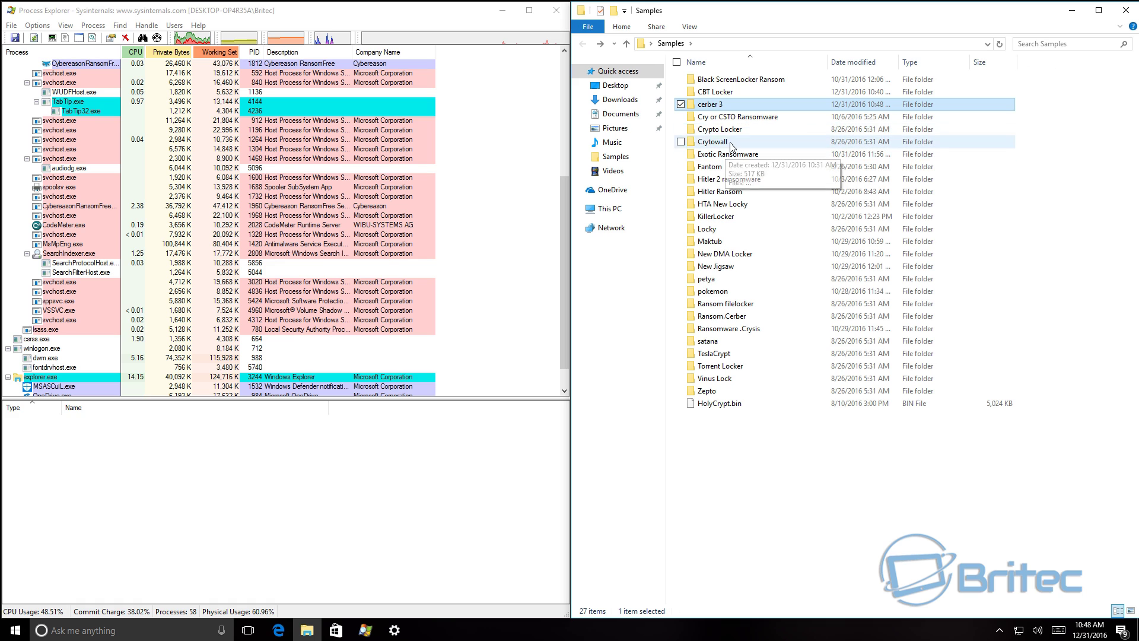
{"action": "double_click", "coordinate": [740, 118]}
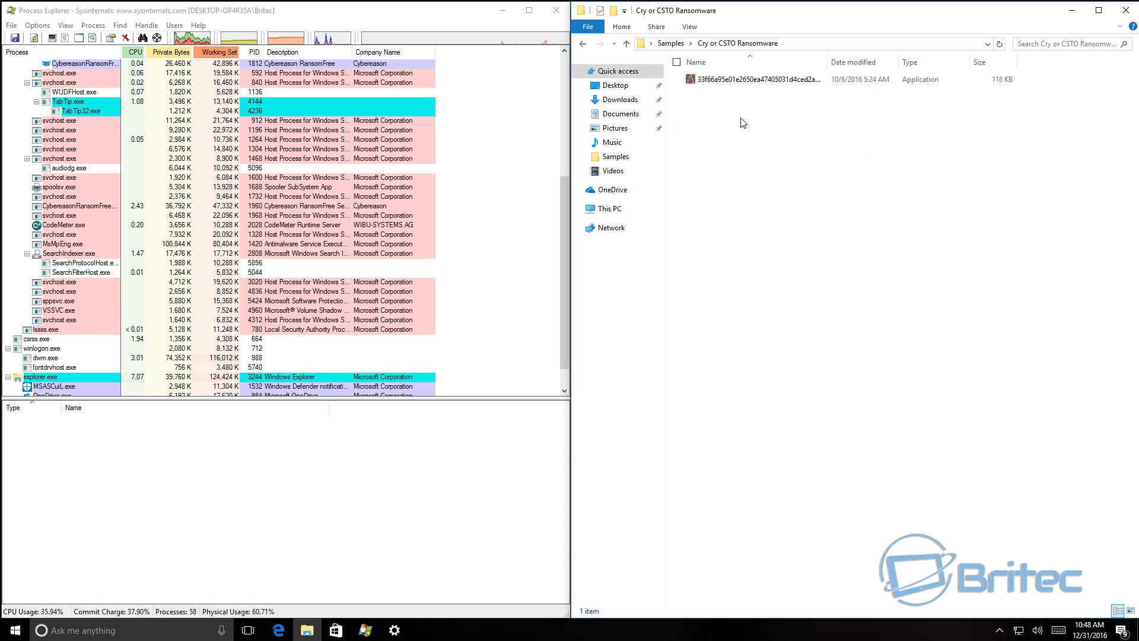
{"action": "double_click", "coordinate": [723, 81]}
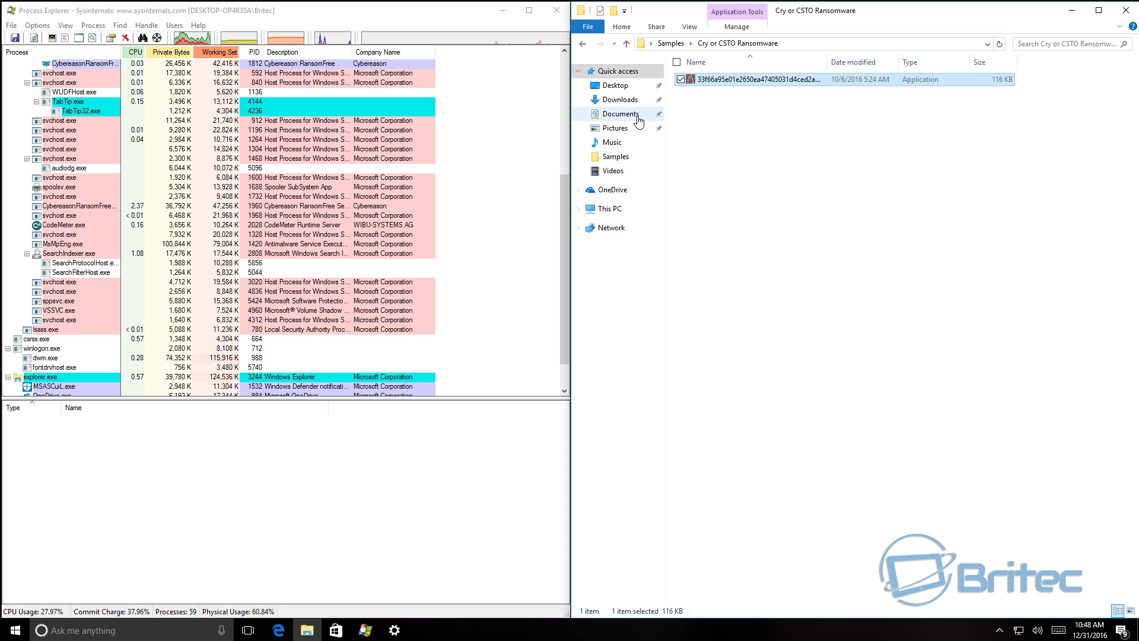
{"action": "left_click_drag", "start_coordinate": [563, 225], "coordinate": [557, 289]}
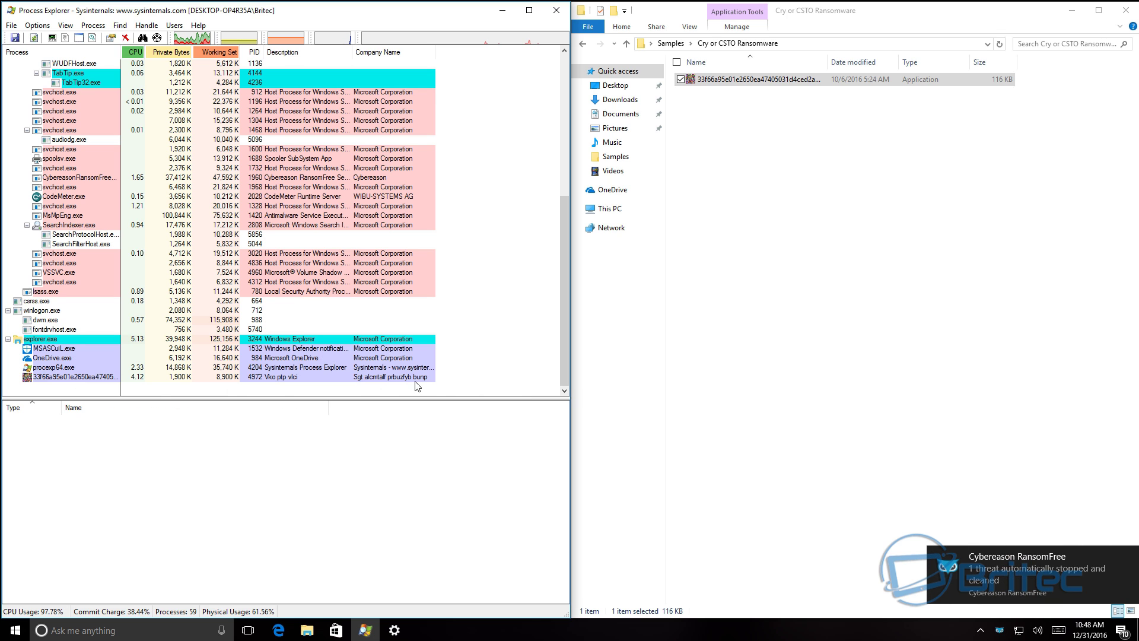
{"action": "left_click", "coordinate": [993, 580]}
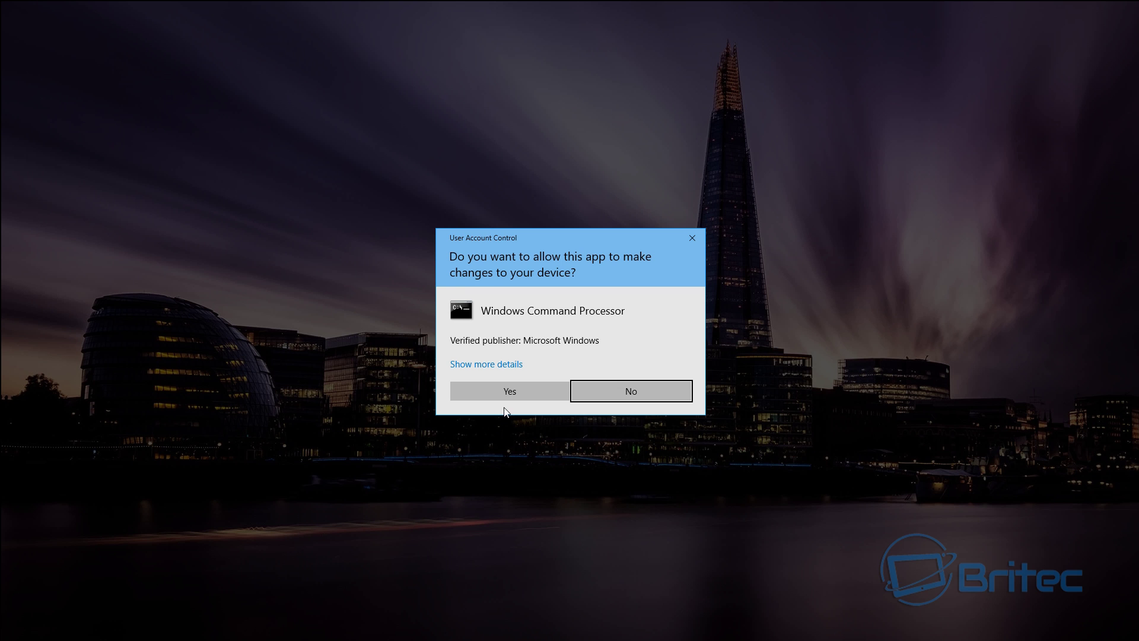
{"action": "left_click", "coordinate": [503, 396]}
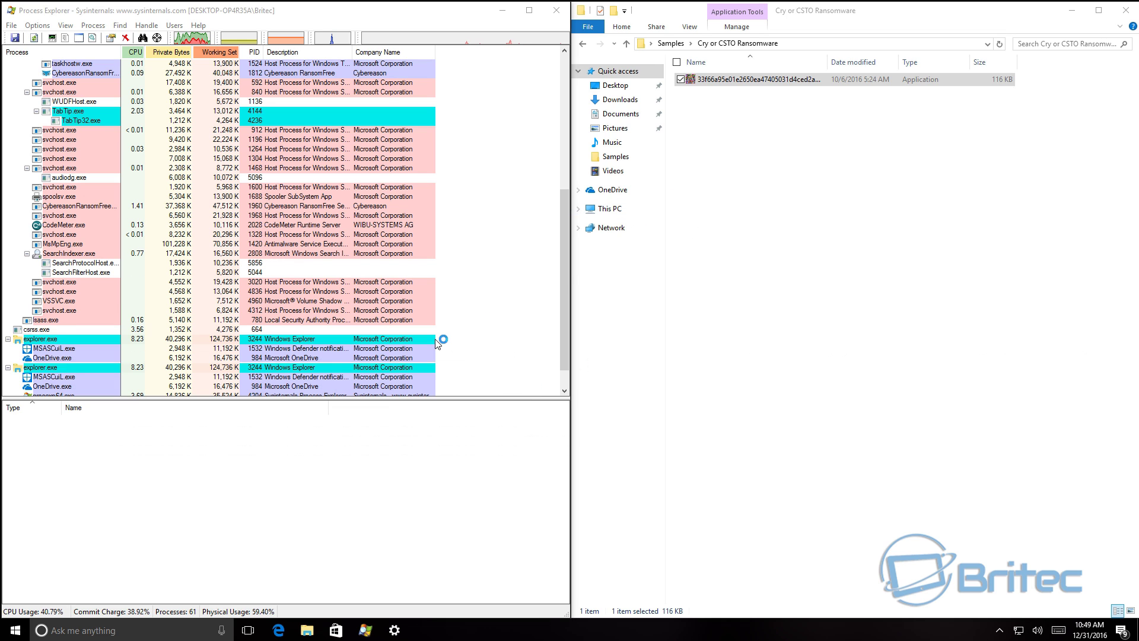
{"action": "scroll", "coordinate": [442, 343], "scroll_direction": "down", "scroll_amount": 1}
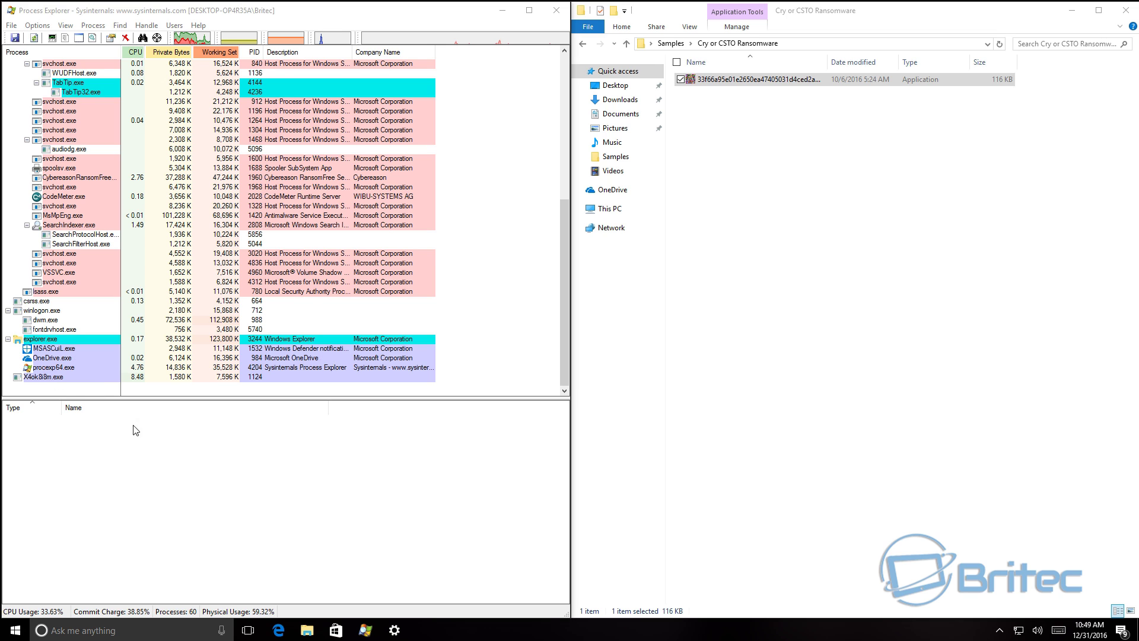
Open a new File Explorer window, and stop and clean the threat reported in the RansomFree alert
{"action": "right_click", "coordinate": [308, 634]}
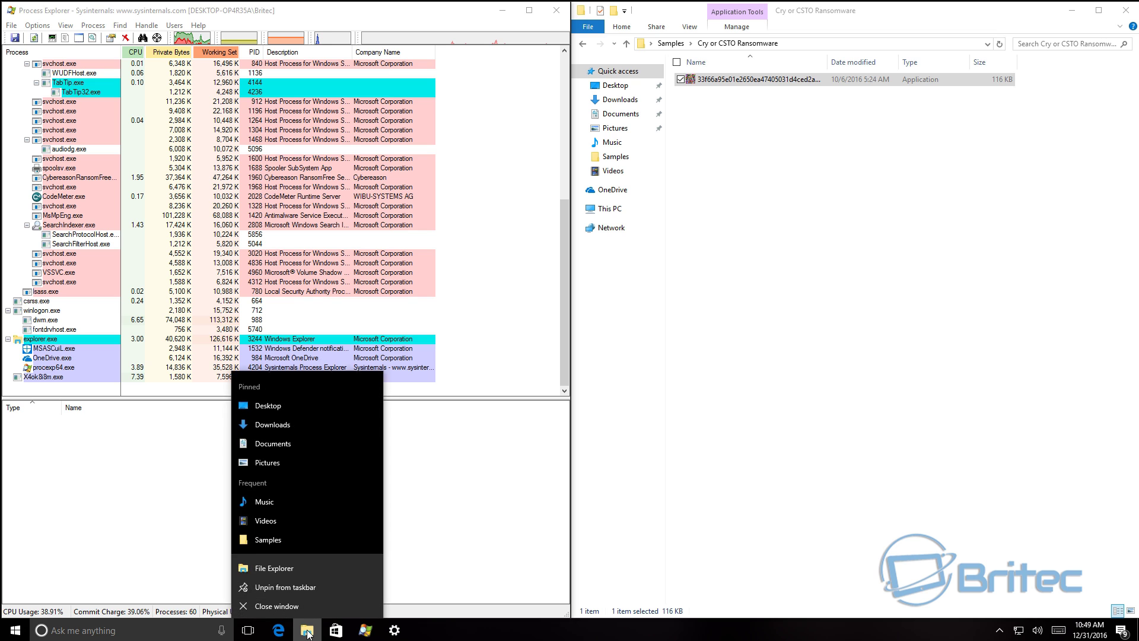
{"action": "left_click", "coordinate": [298, 571]}
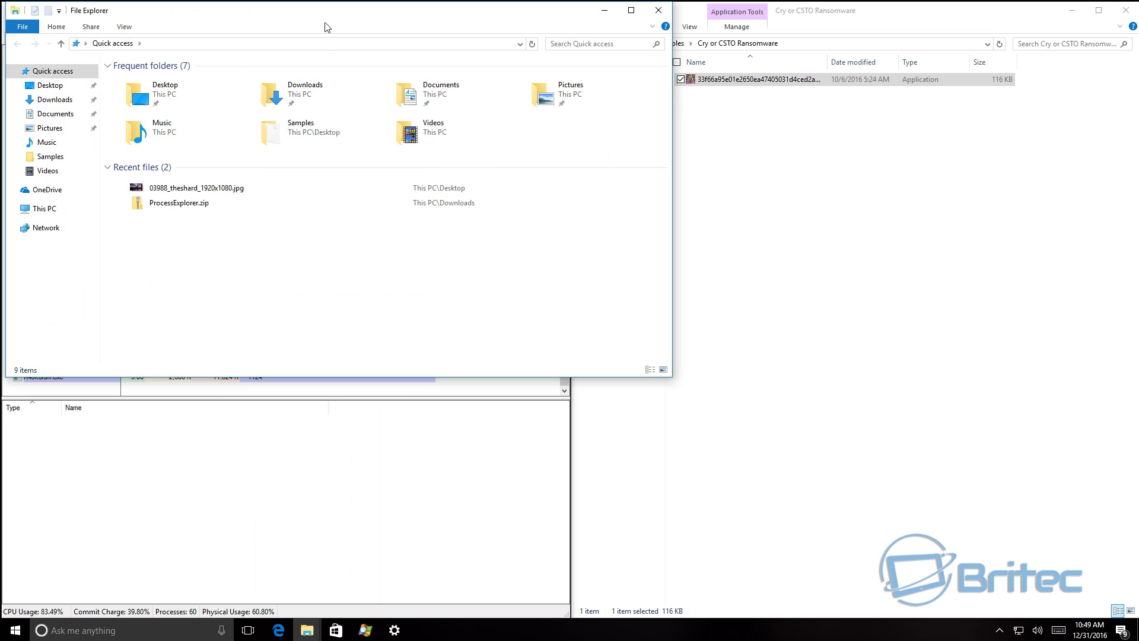
{"action": "left_click_drag", "start_coordinate": [368, 24], "coordinate": [646, 188]}
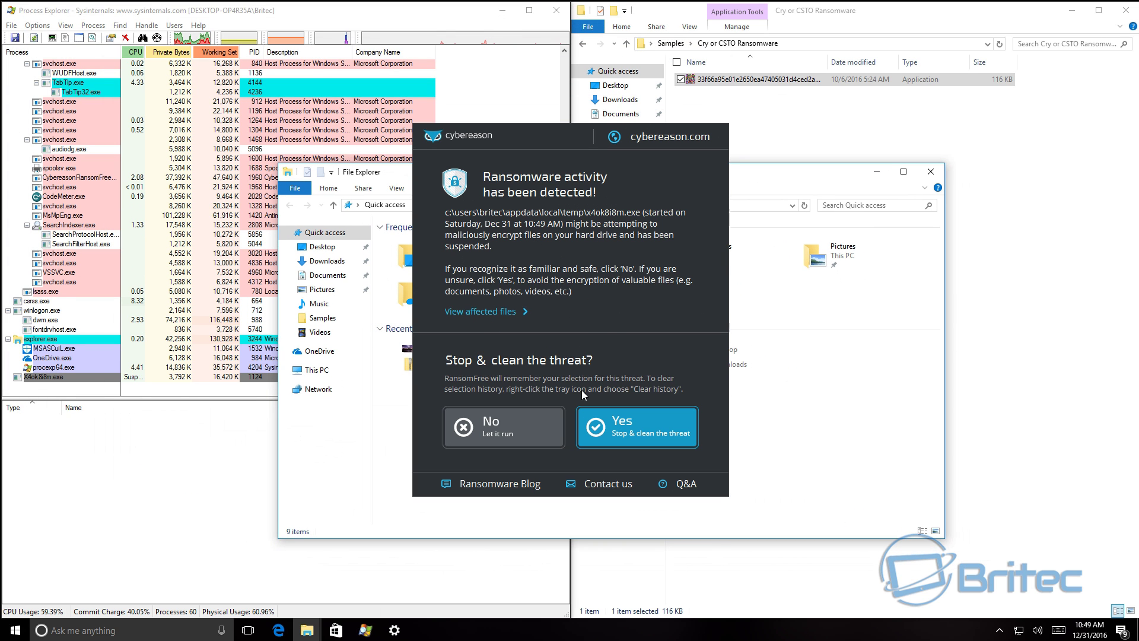
{"action": "left_click", "coordinate": [625, 434]}
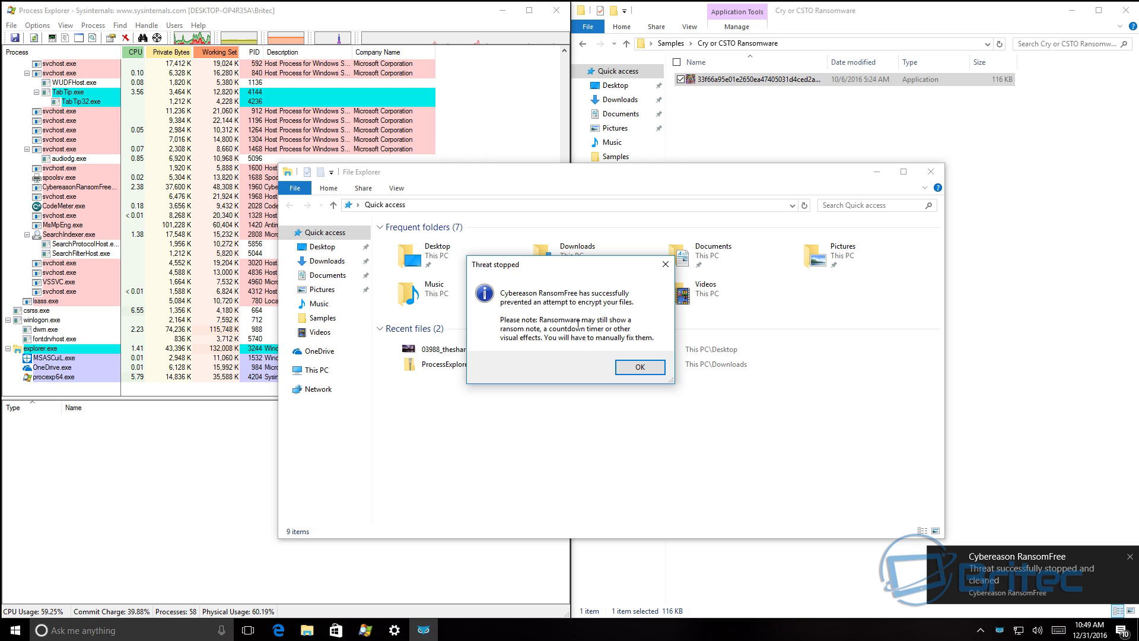
Dismiss the threat-stopped message, check the images in the Wallpaper folder under Pictures, and close that window
{"action": "left_click", "coordinate": [634, 367]}
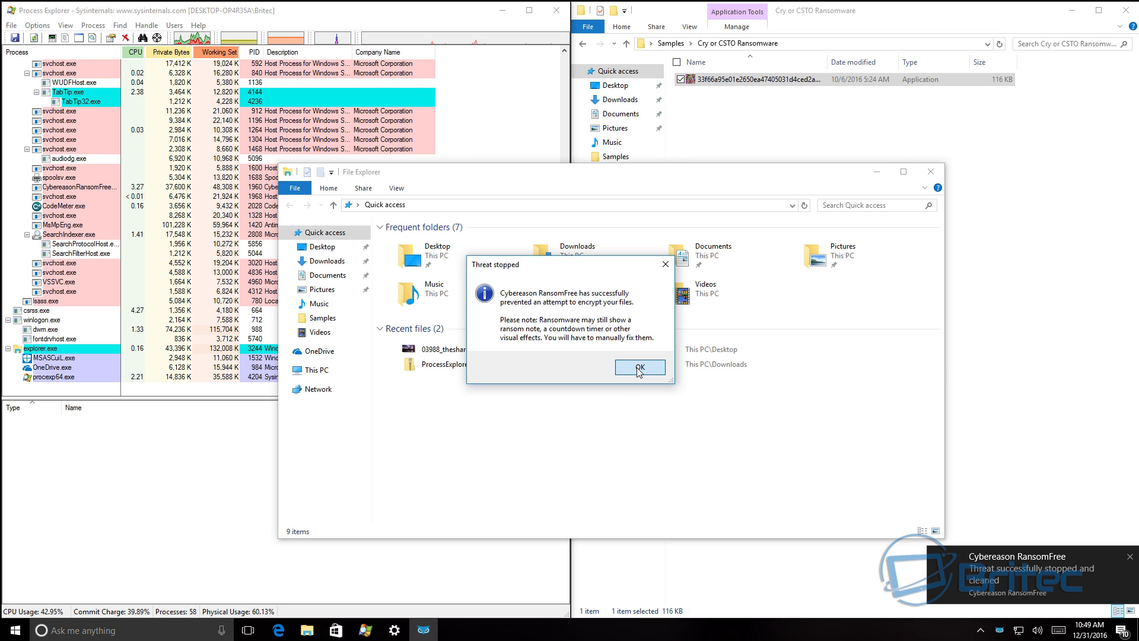
{"action": "double_click", "coordinate": [825, 261]}
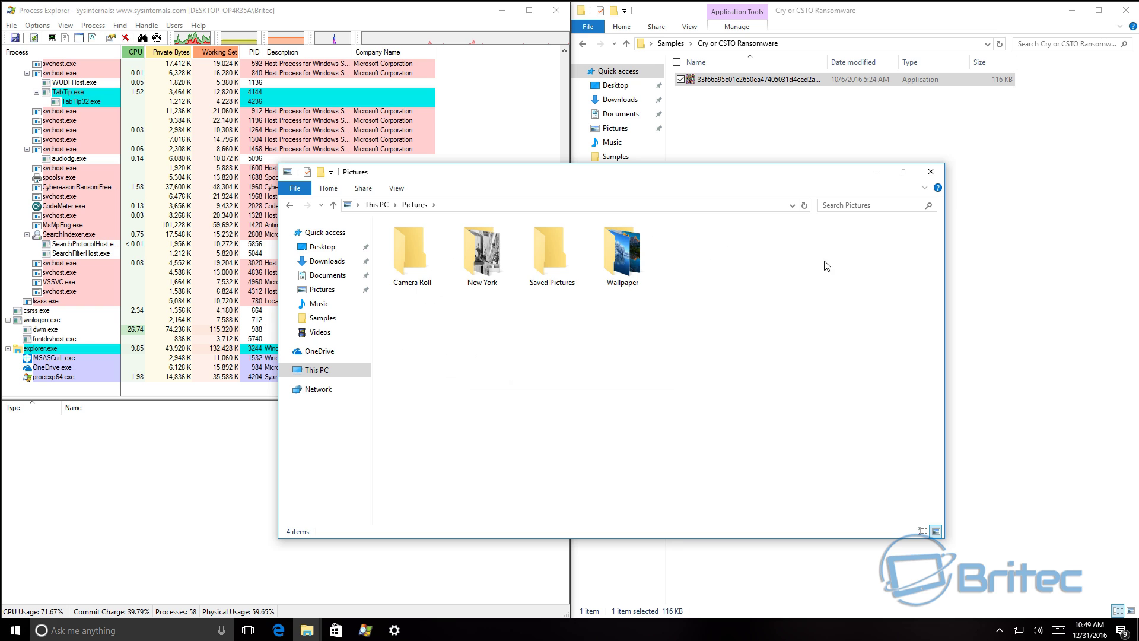
{"action": "double_click", "coordinate": [640, 283]}
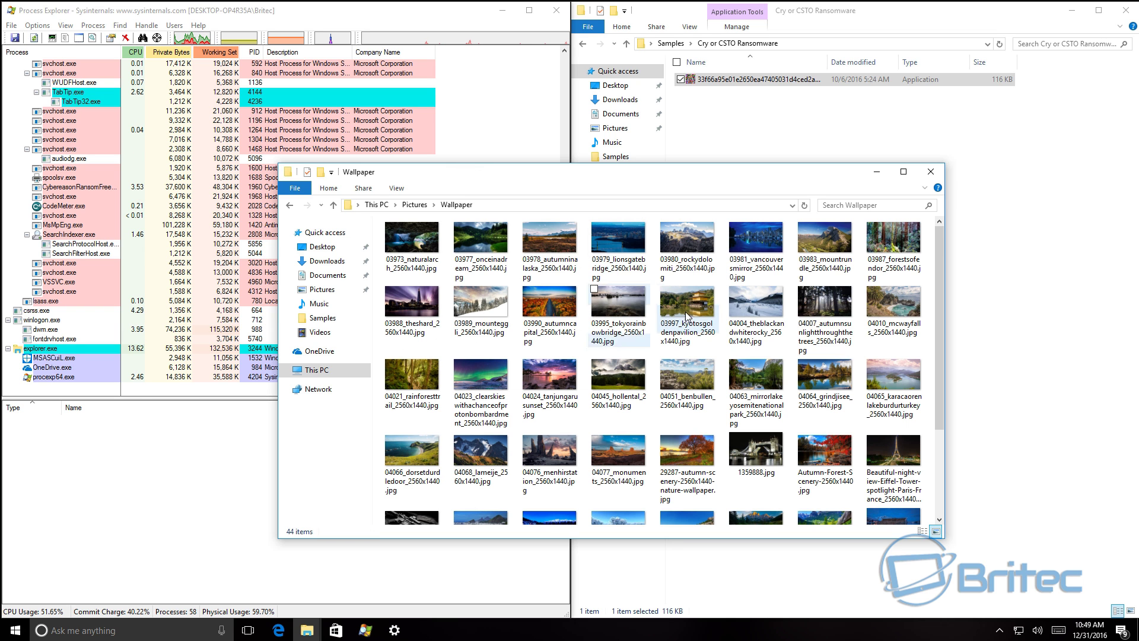
{"action": "left_click", "coordinate": [931, 173]}
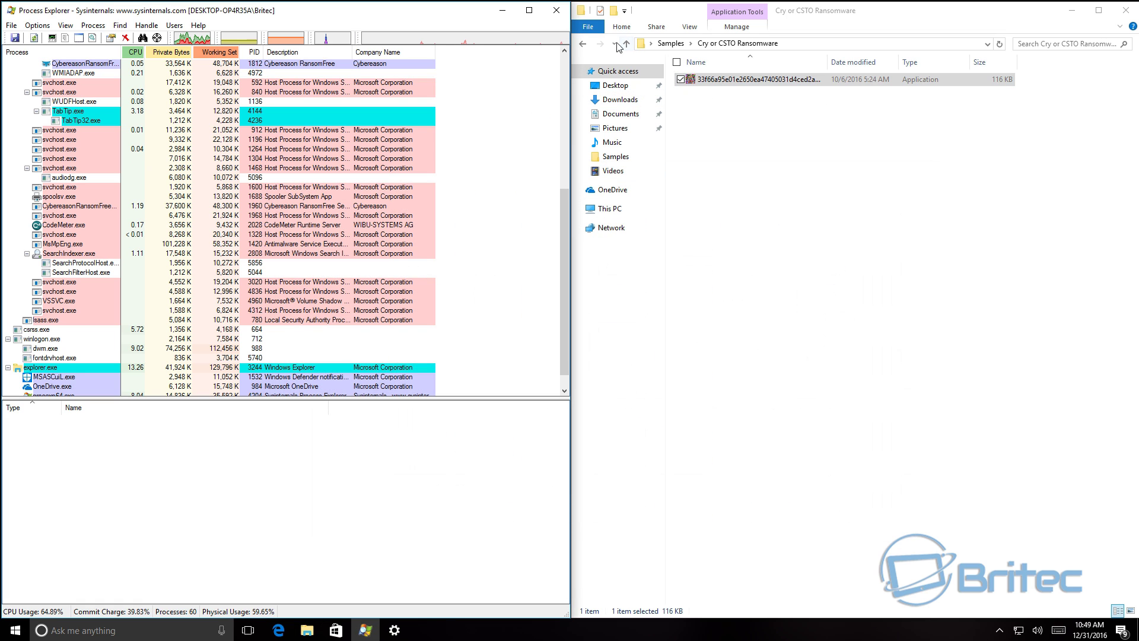
Run WyLlpUetRO.exe from the HTA New Locky sample folder, and stop and clean the threat reported in the RansomFree alert
{"action": "left_click", "coordinate": [583, 43]}
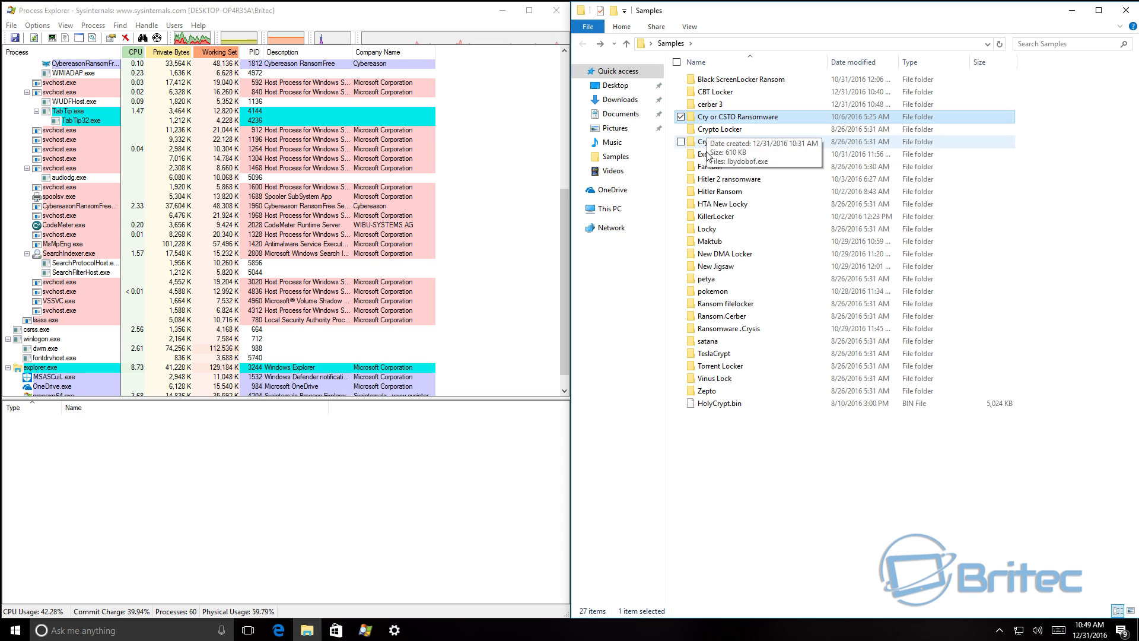
{"action": "double_click", "coordinate": [723, 206]}
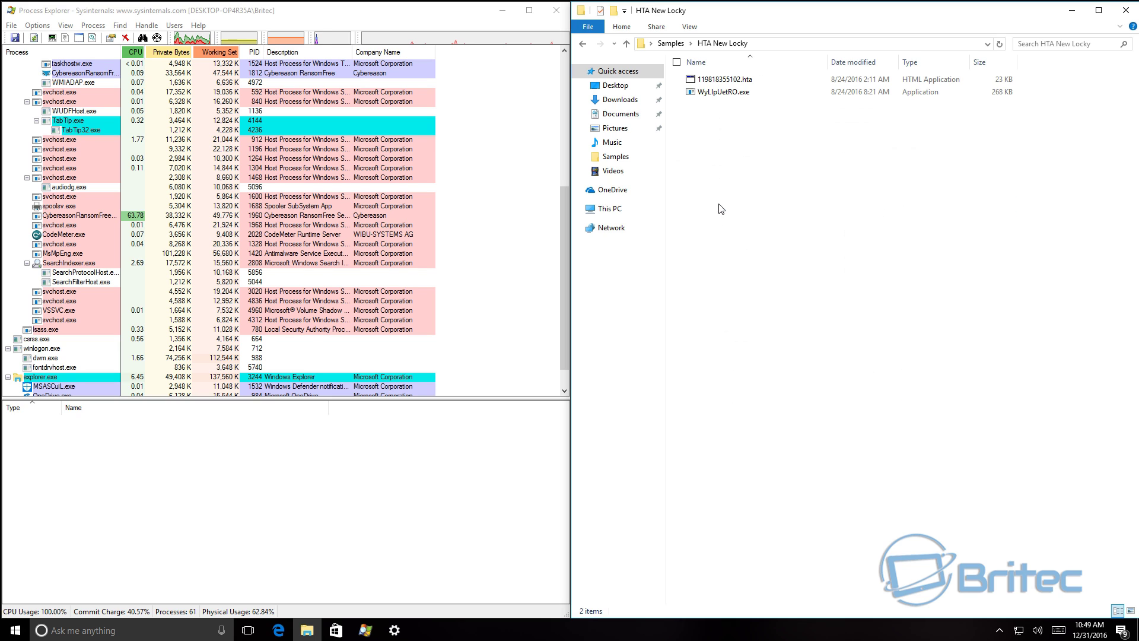
{"action": "left_click", "coordinate": [721, 92]}
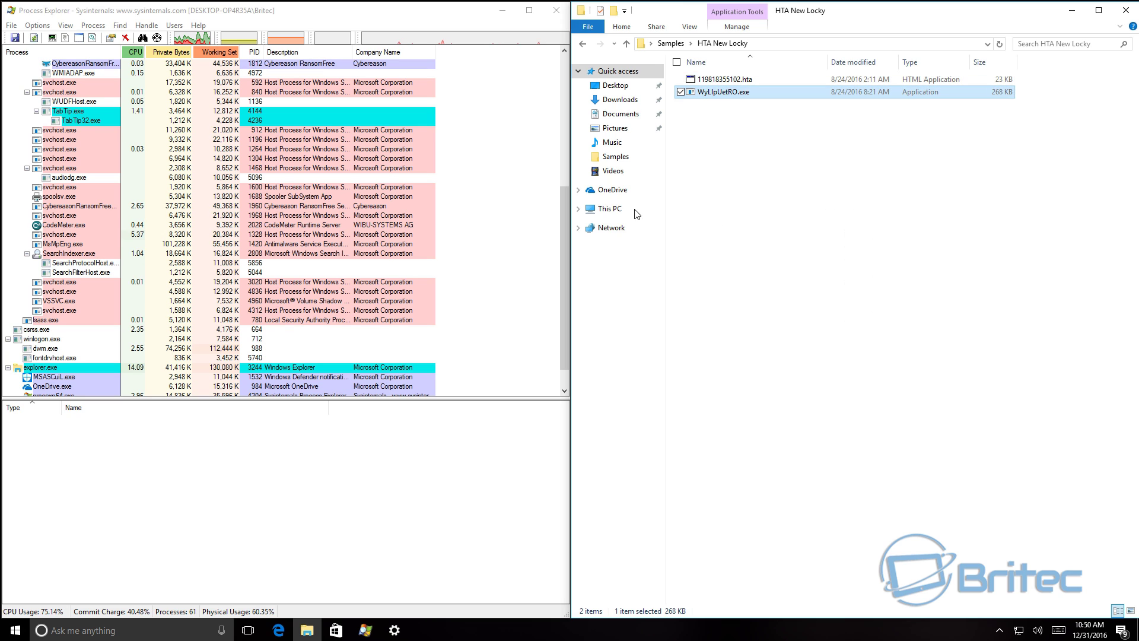
{"action": "scroll", "coordinate": [505, 311], "scroll_direction": "down", "scroll_amount": 1}
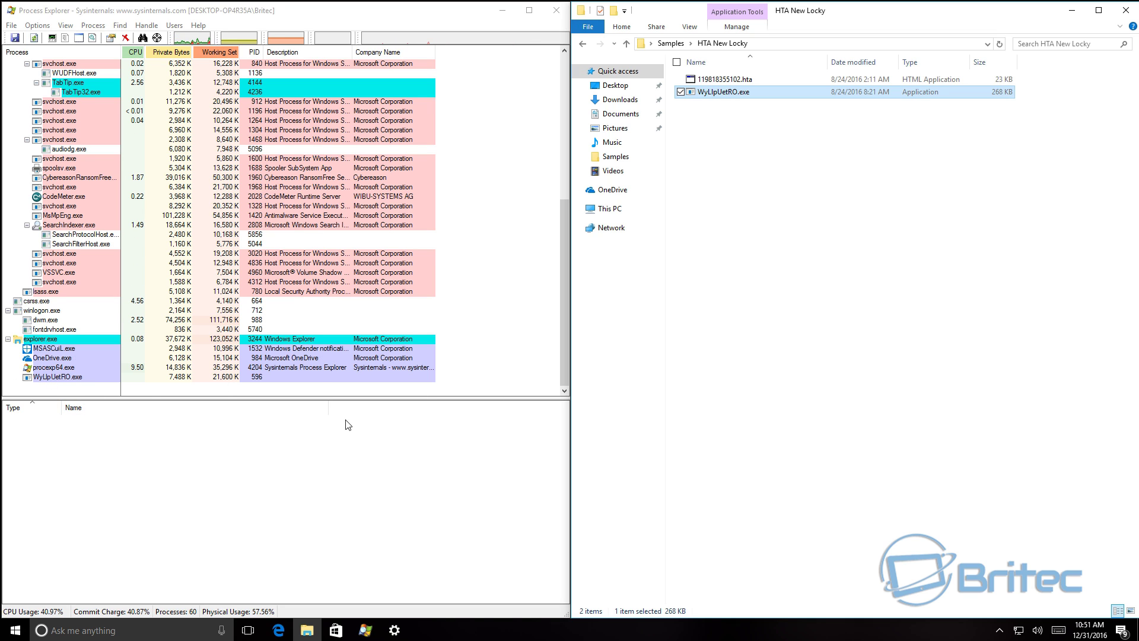
{"action": "left_click", "coordinate": [1074, 13]}
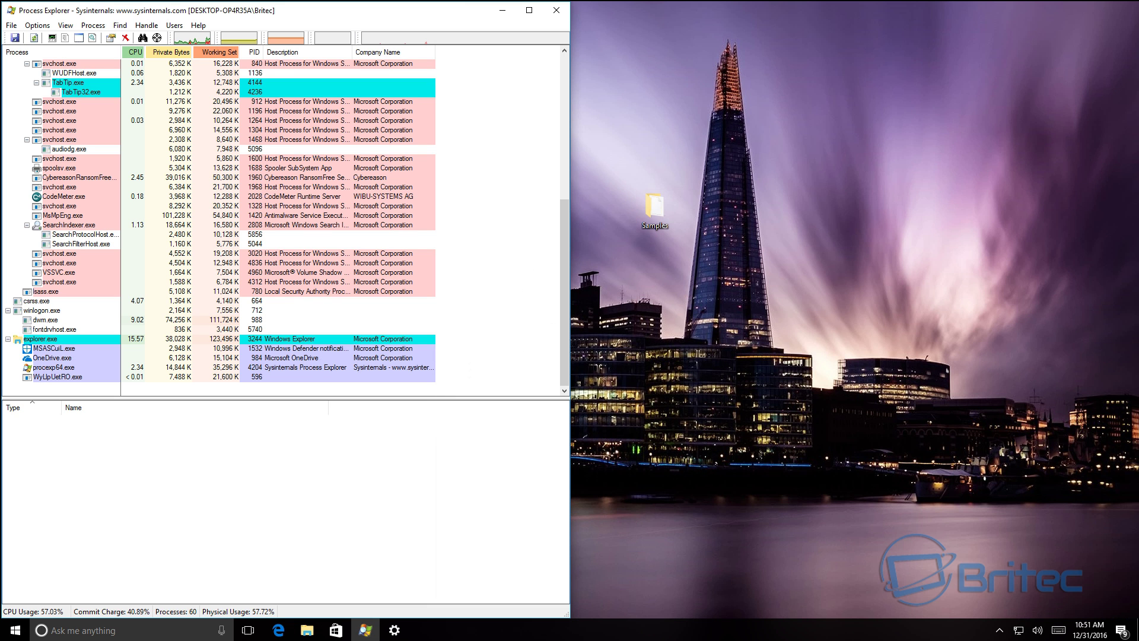
{"action": "left_click", "coordinate": [307, 630]}
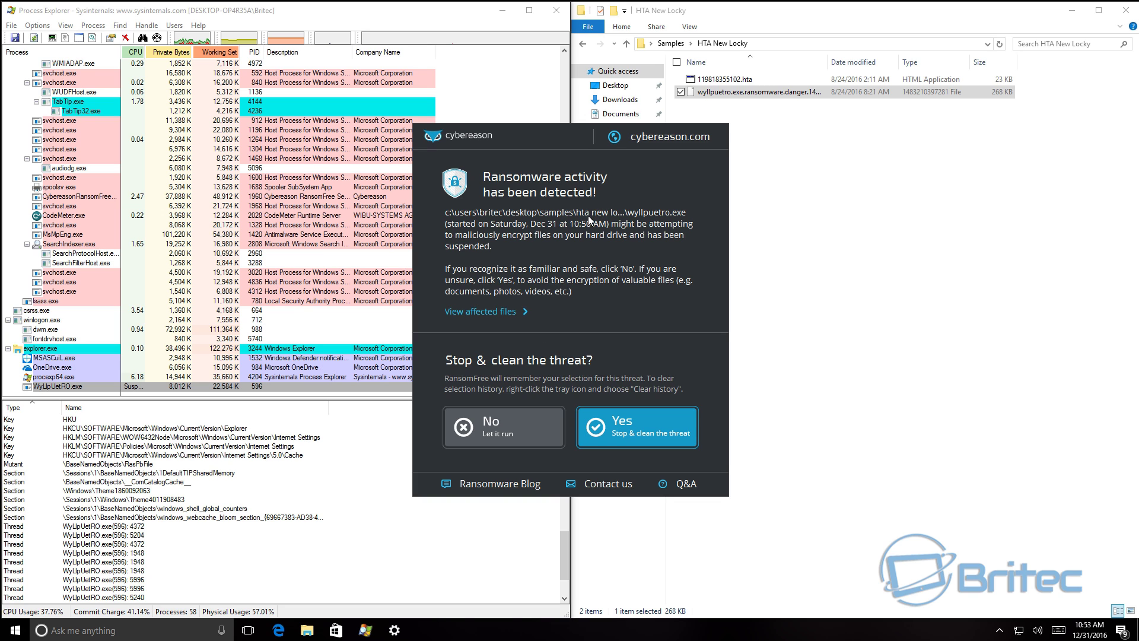
{"action": "left_click", "coordinate": [628, 436]}
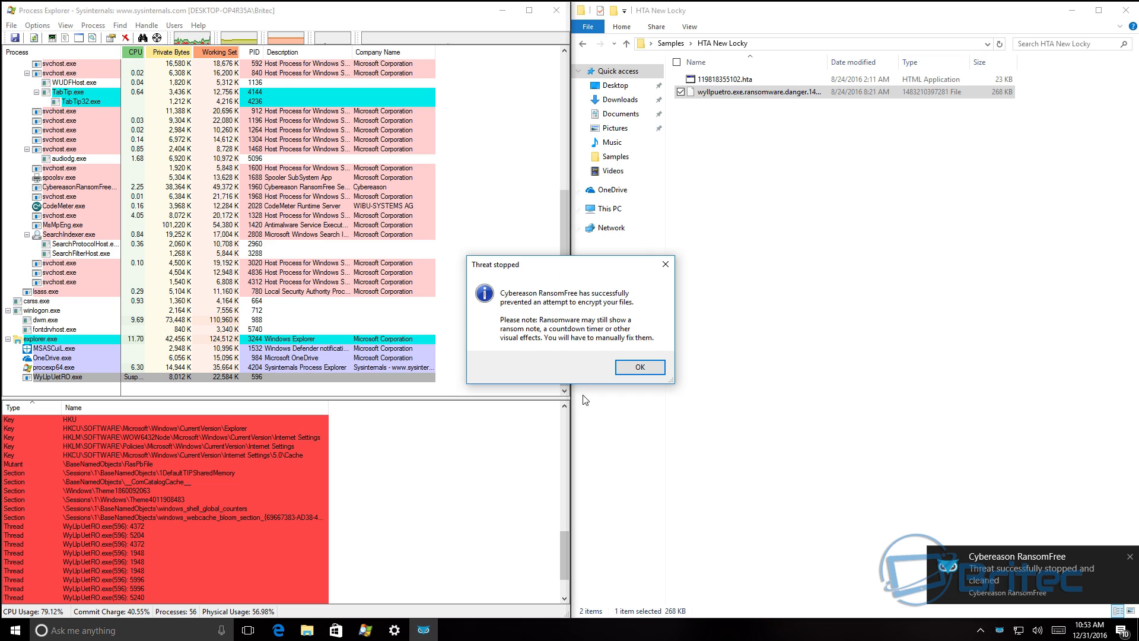
{"action": "left_click", "coordinate": [640, 369]}
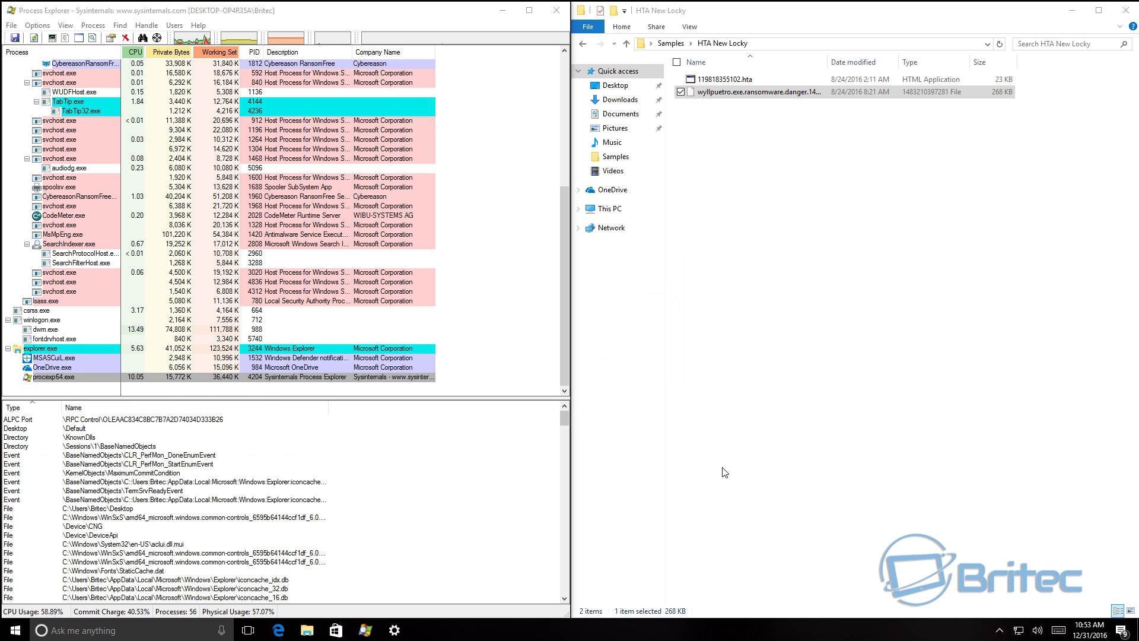
Minimize the samples window, check the images in the Pictures Wallpaper folder in a new File Explorer window, and close it
{"action": "left_click", "coordinate": [1073, 15]}
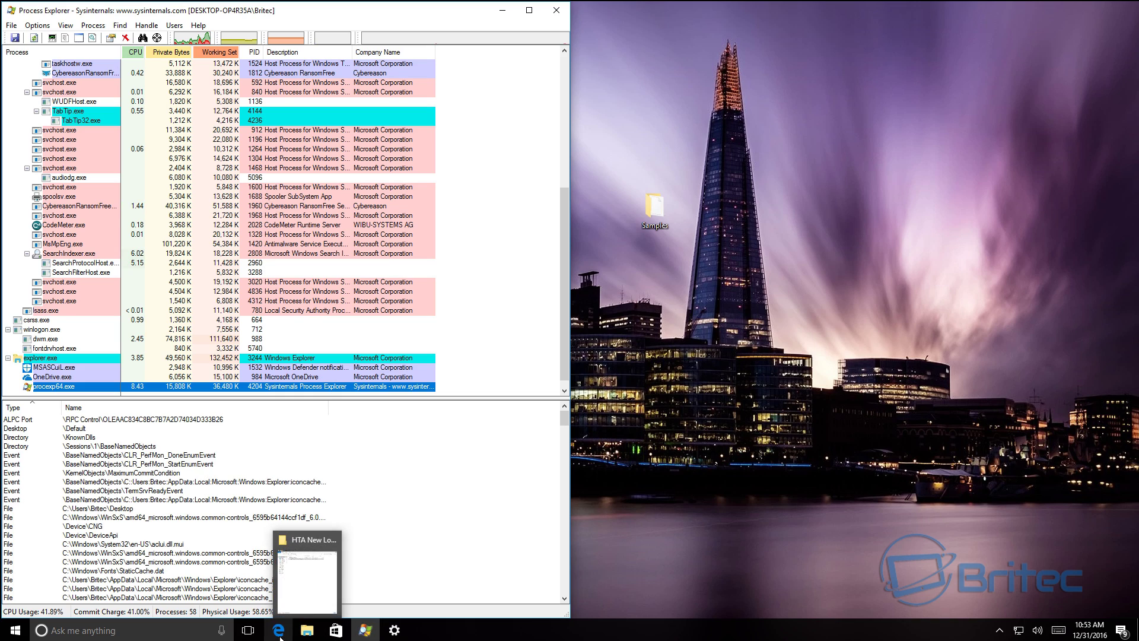
{"action": "left_click", "coordinate": [306, 634]}
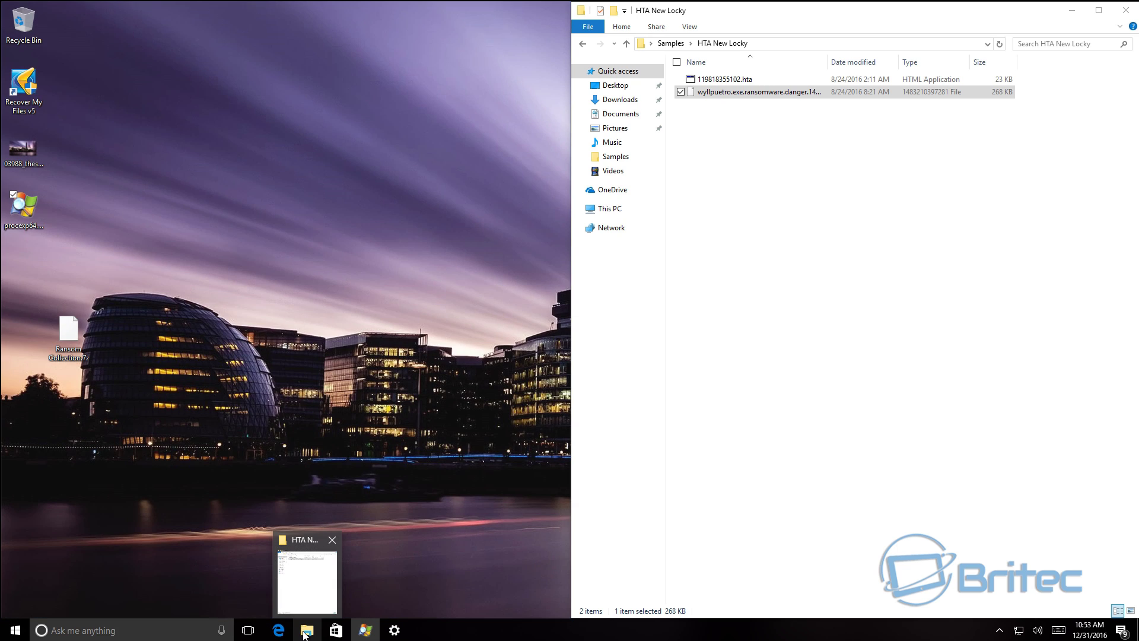
{"action": "right_click", "coordinate": [307, 630]}
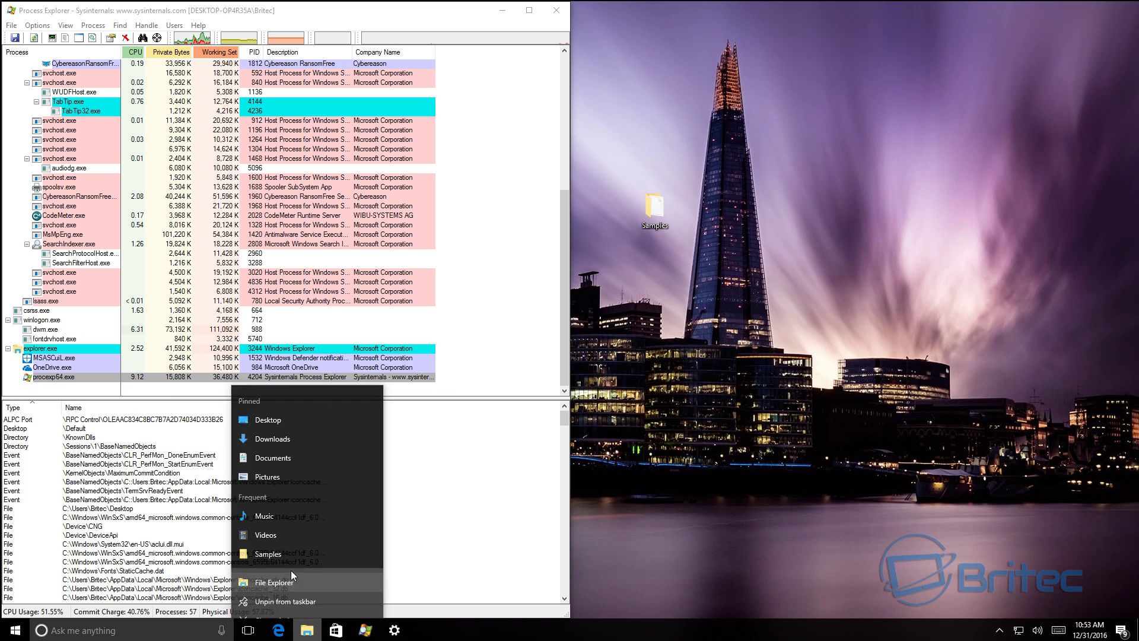
{"action": "left_click", "coordinate": [292, 576]}
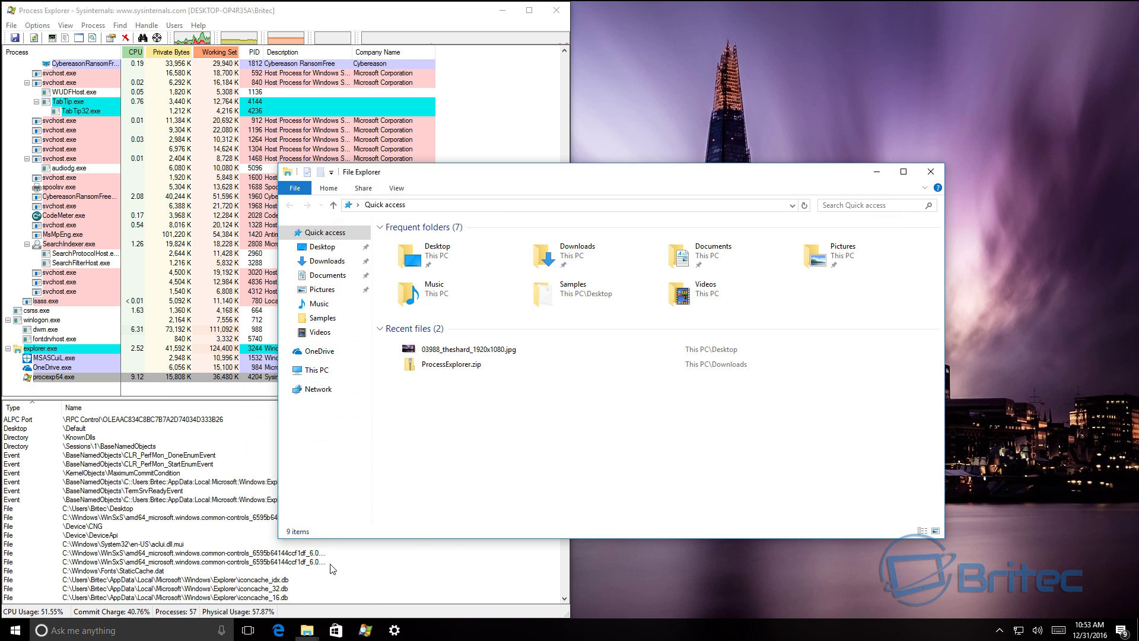
{"action": "left_click", "coordinate": [323, 289]}
{"action": "double_click", "coordinate": [612, 258]}
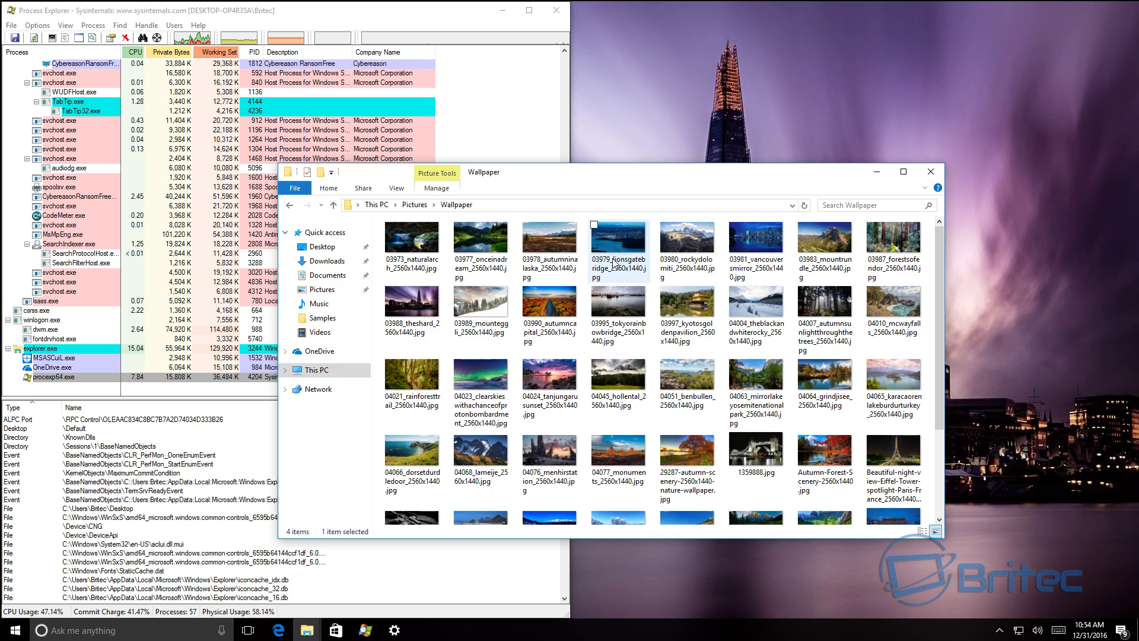
{"action": "left_click", "coordinate": [931, 171]}
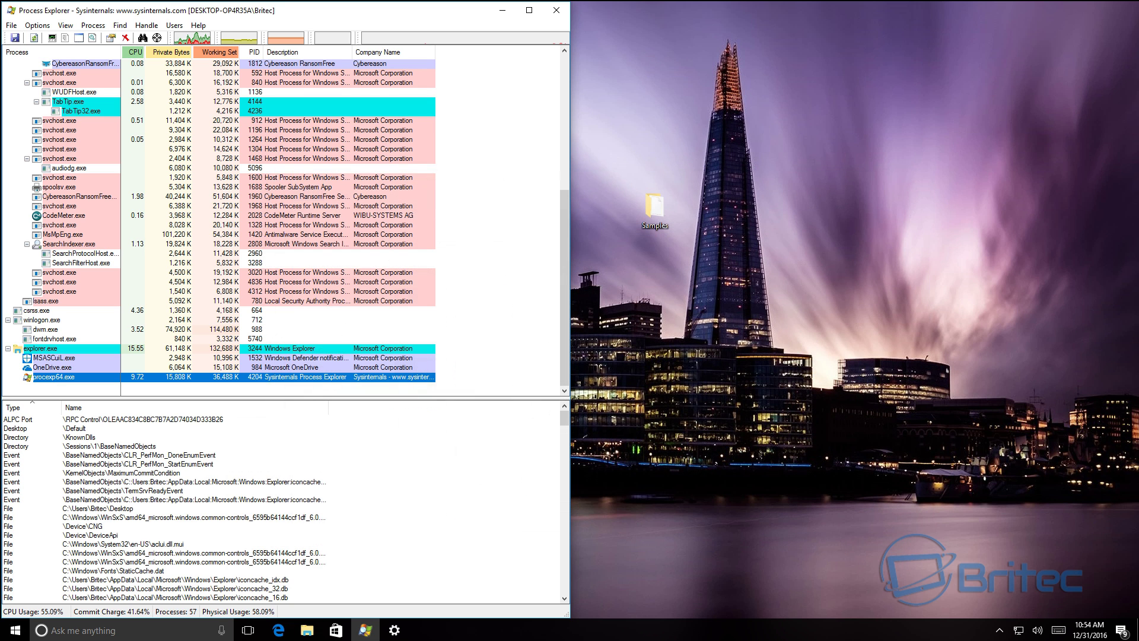
Restore the samples window, go back to the Samples folder, and run the application in the Maktub folder
{"action": "mouse_move", "coordinate": [368, 633]}
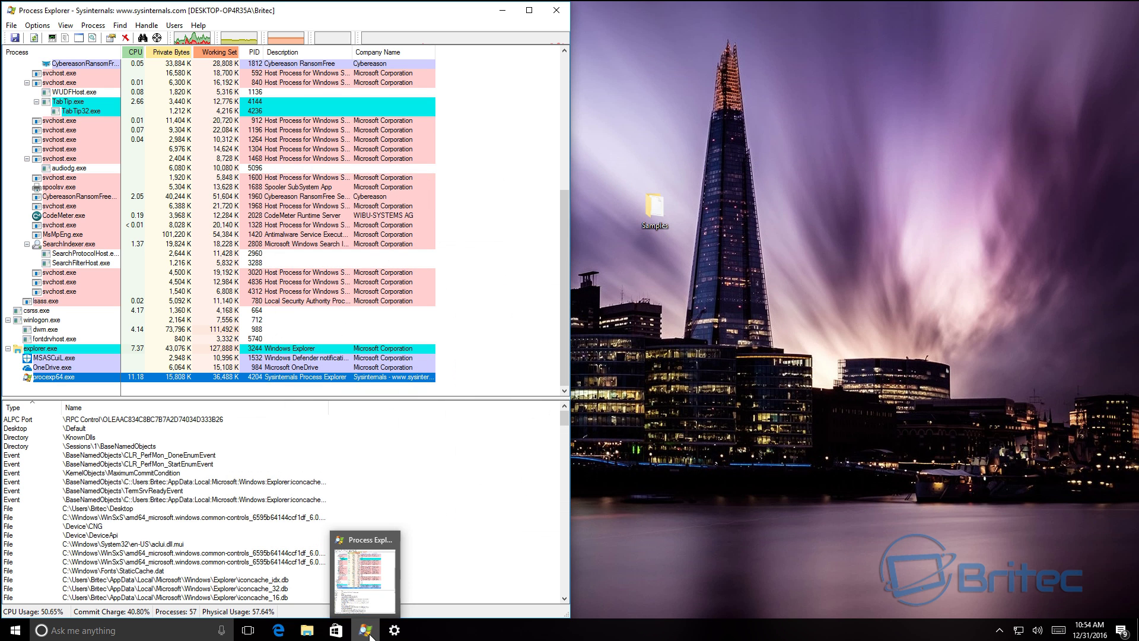
{"action": "left_click", "coordinate": [307, 630]}
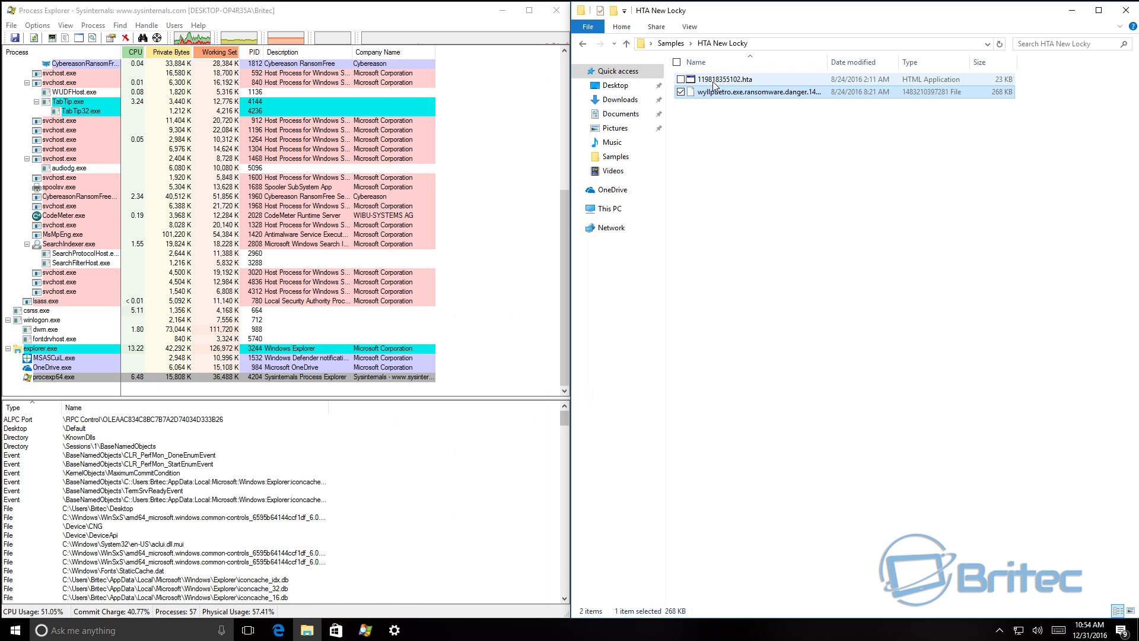
{"action": "left_click", "coordinate": [583, 45]}
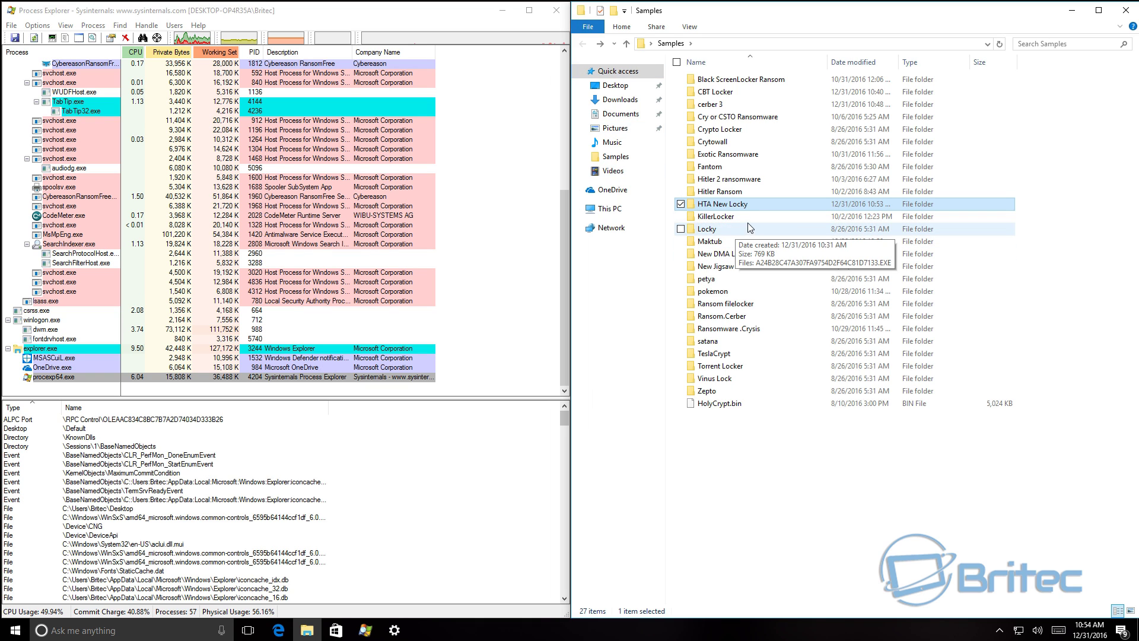
{"action": "double_click", "coordinate": [719, 241]}
{"action": "double_click", "coordinate": [743, 80]}
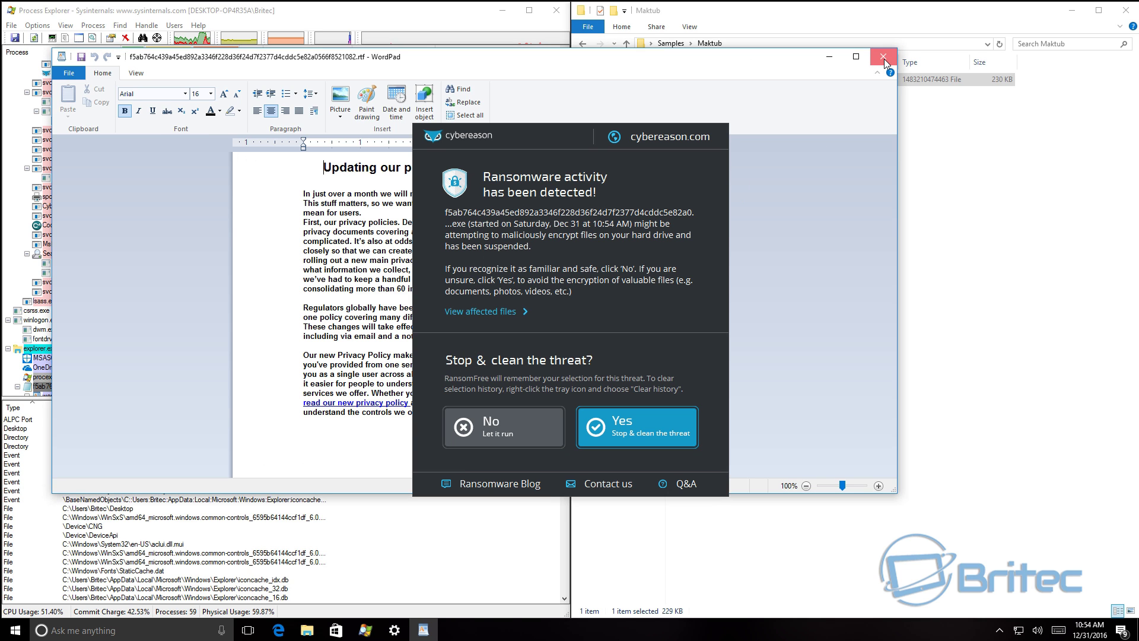
Close the WordPad document, and stop and clean the threat reported in the RansomFree alert
{"action": "left_click", "coordinate": [884, 57]}
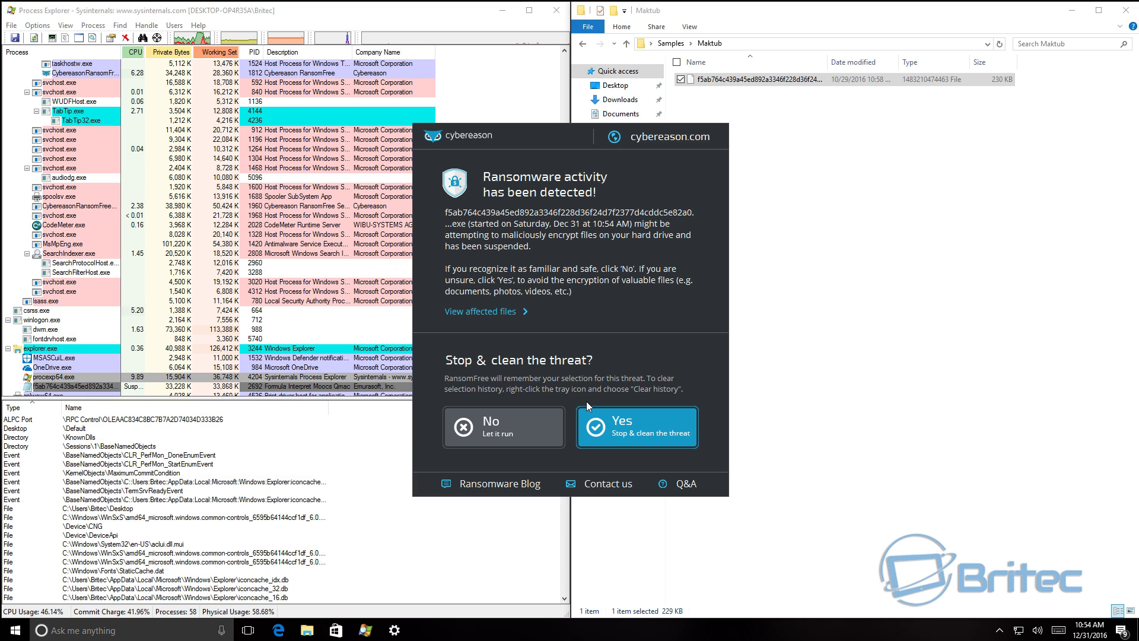
{"action": "left_click", "coordinate": [632, 438]}
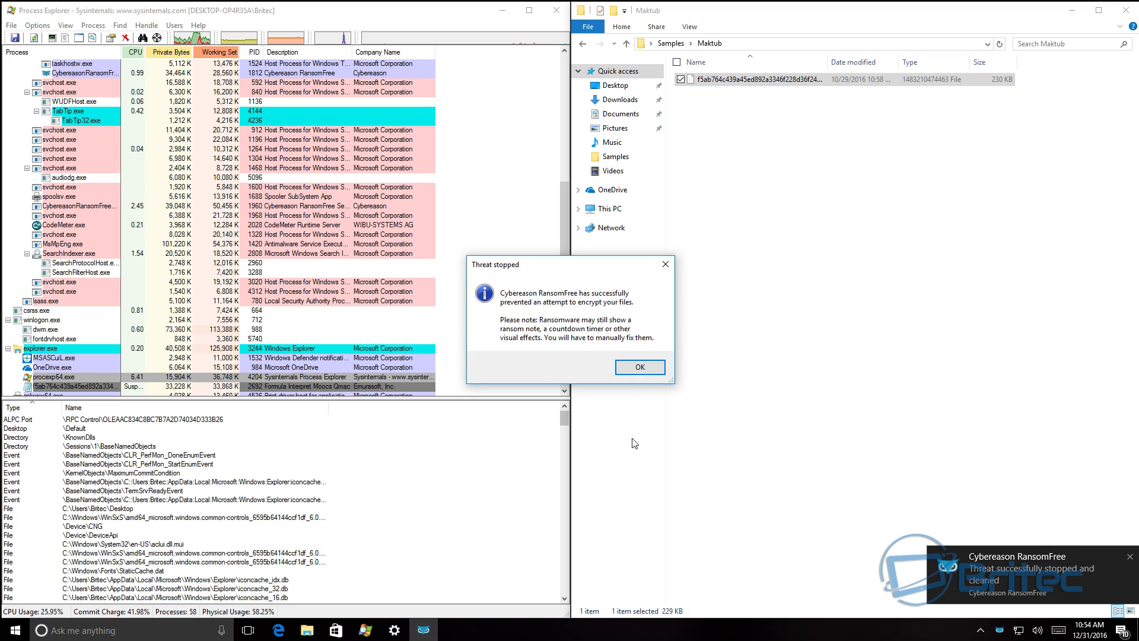
{"action": "left_click", "coordinate": [639, 368]}
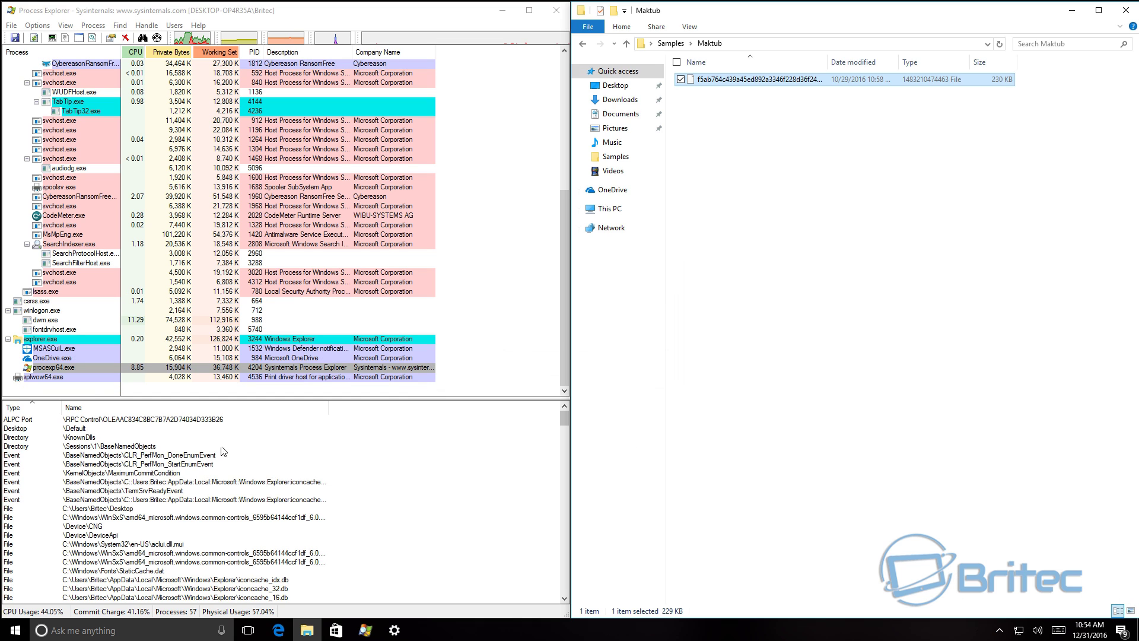
Inspect the splwow64.exe and procexp64.exe processes in Process Explorer, and widen the Name column in the Maktub folder
{"action": "left_click", "coordinate": [51, 378]}
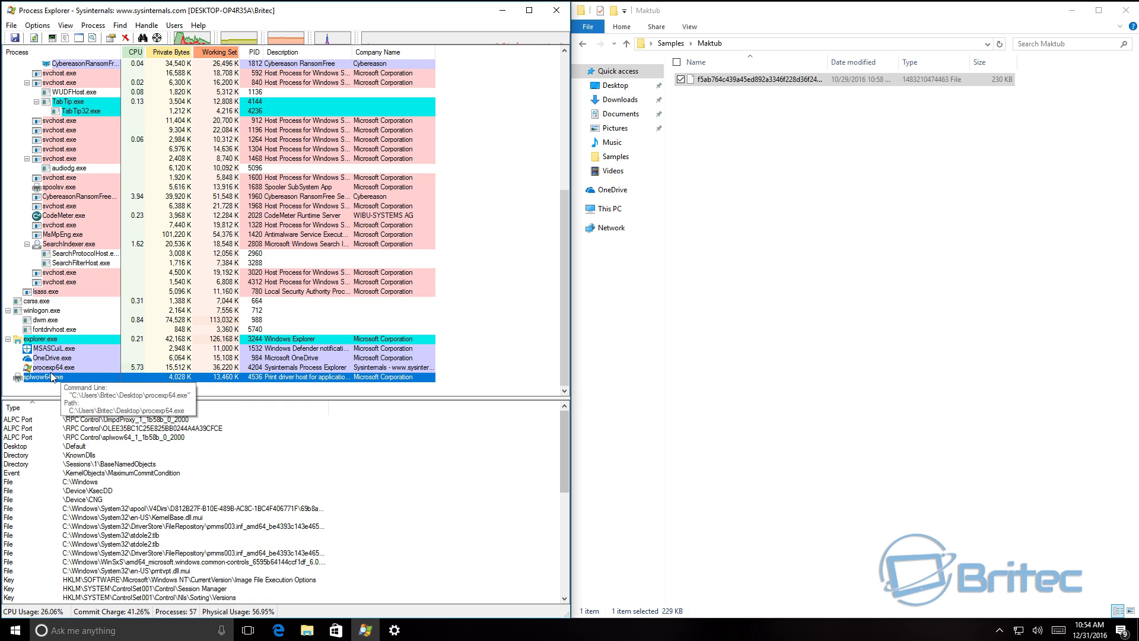
{"action": "left_click", "coordinate": [54, 369]}
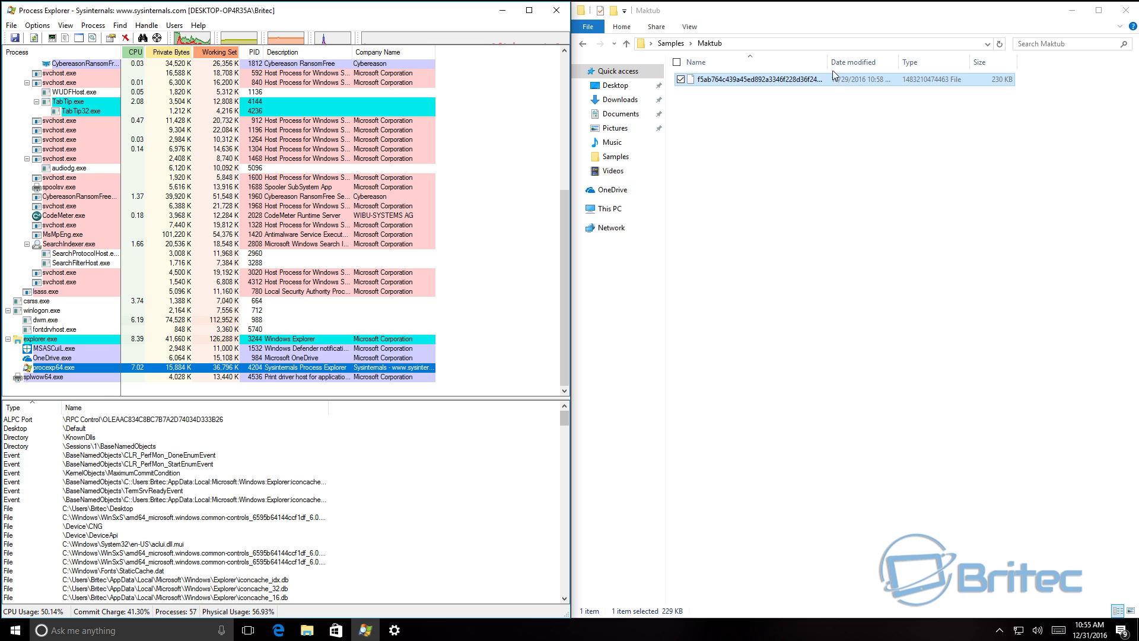
{"action": "left_click_drag", "start_coordinate": [829, 70], "coordinate": [929, 70]}
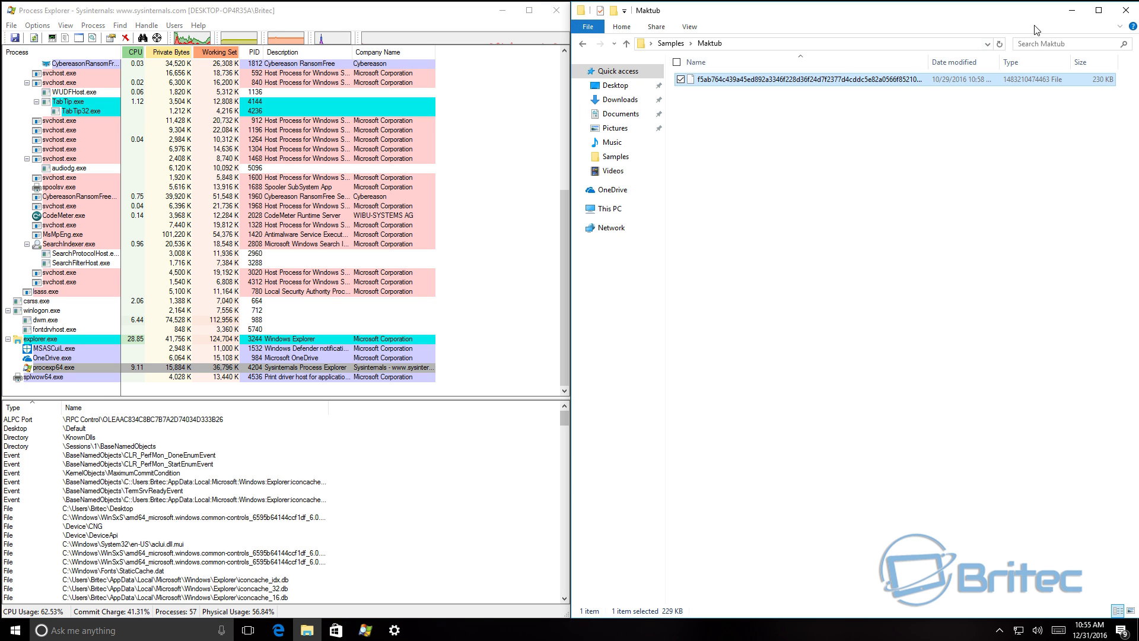
Minimize the samples window and examine all files in the Pictures Wallpaper folder for signs of encryption in a new File Explorer window
{"action": "left_click", "coordinate": [1072, 10]}
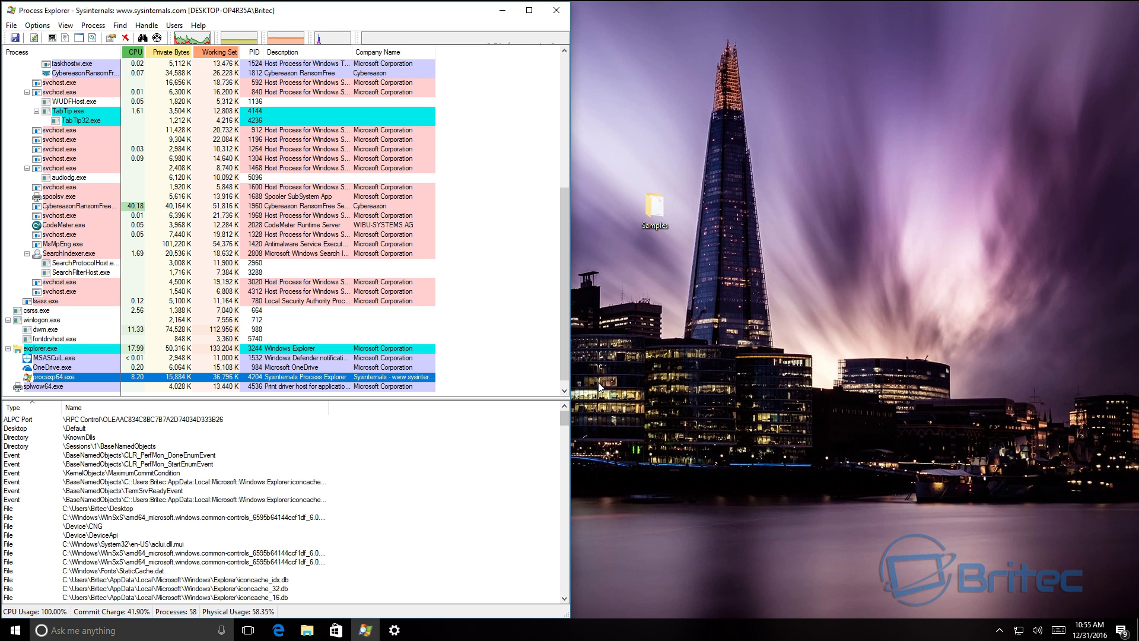
{"action": "right_click", "coordinate": [307, 630]}
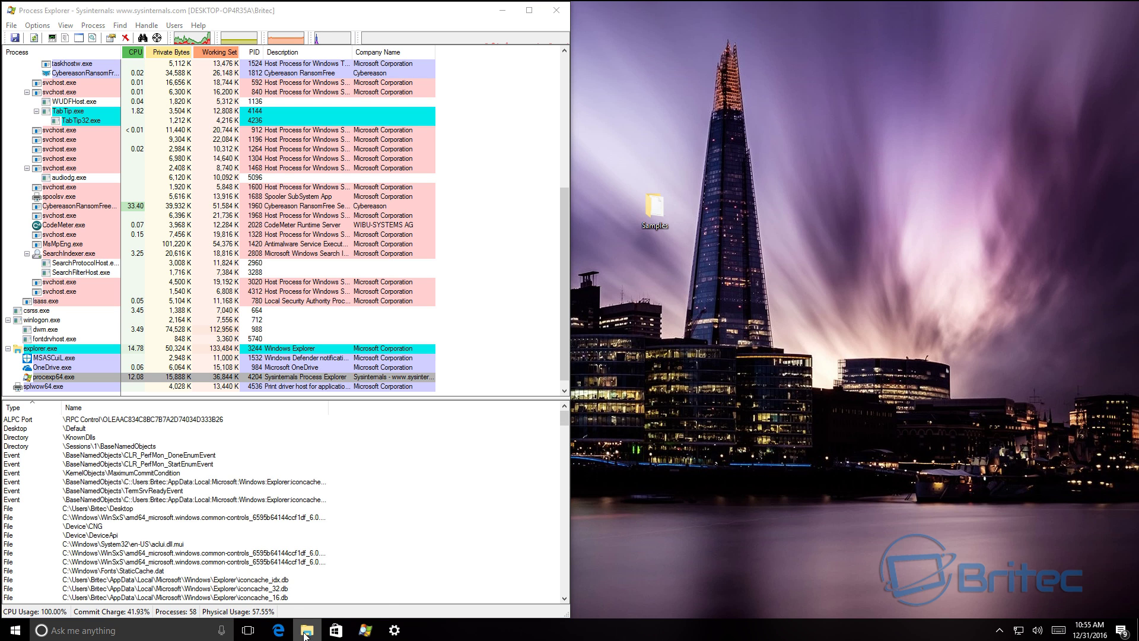
{"action": "left_click", "coordinate": [294, 568]}
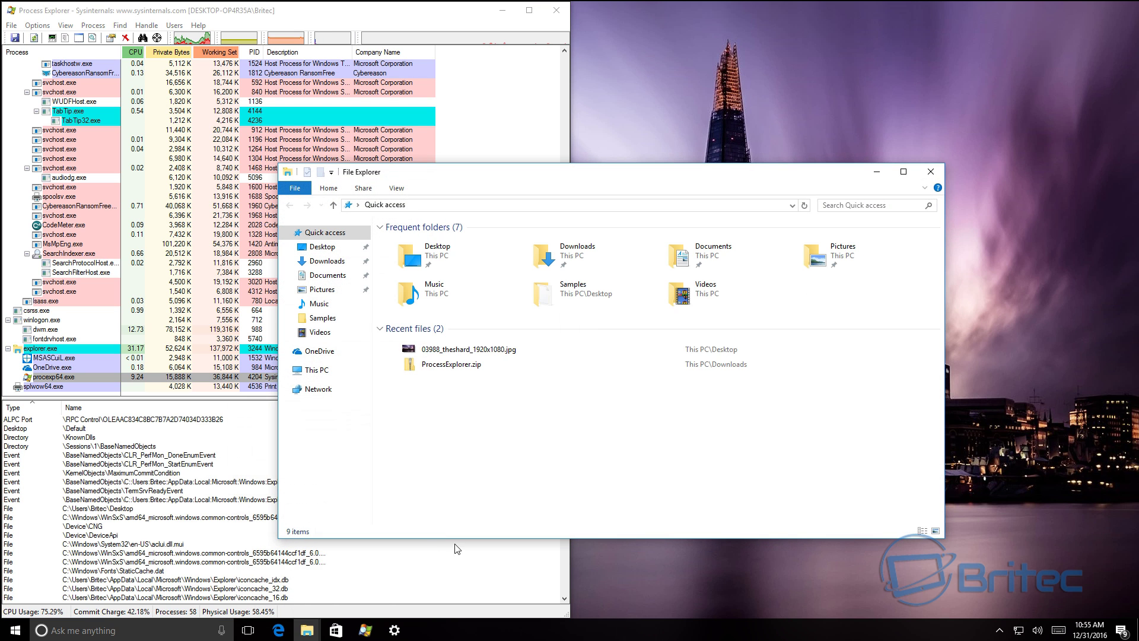
{"action": "double_click", "coordinate": [831, 252]}
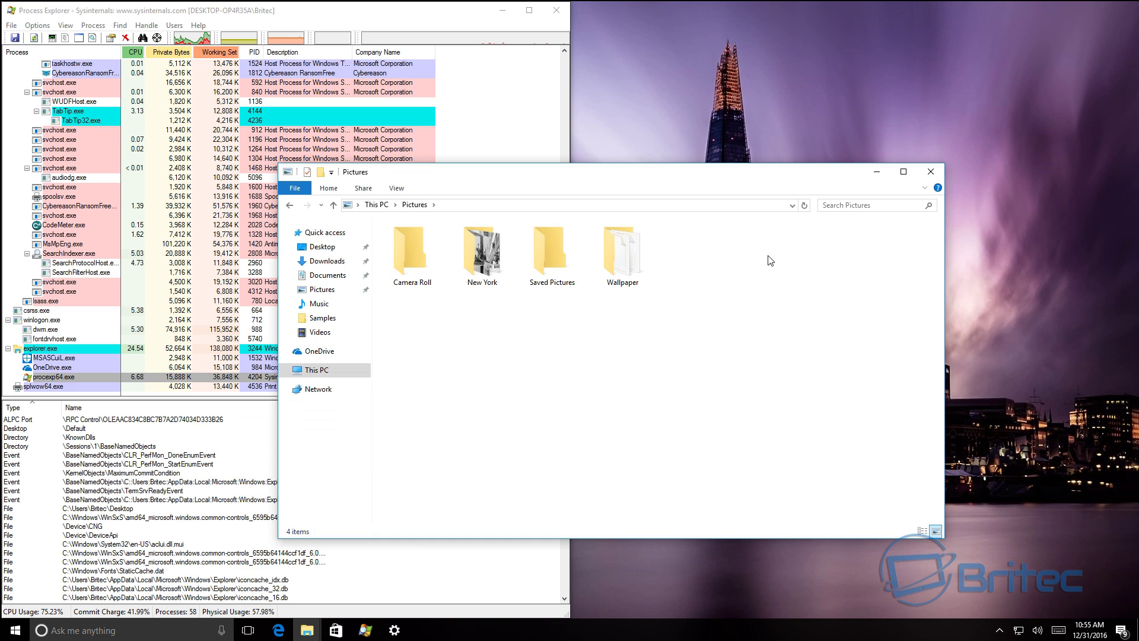
{"action": "double_click", "coordinate": [606, 266]}
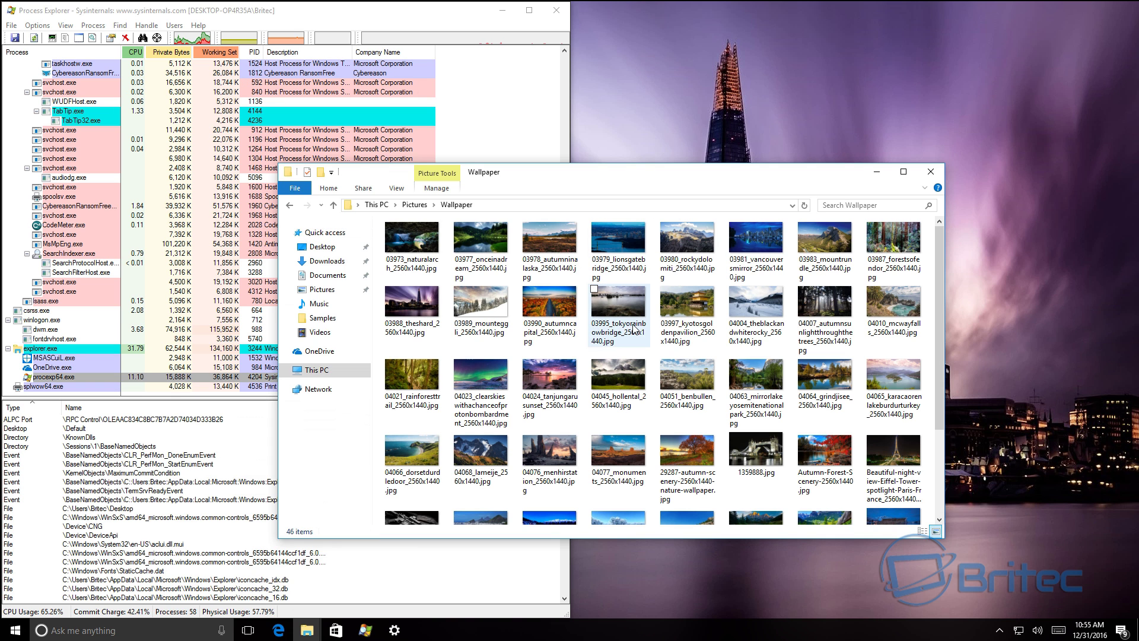
{"action": "left_click", "coordinate": [290, 205]}
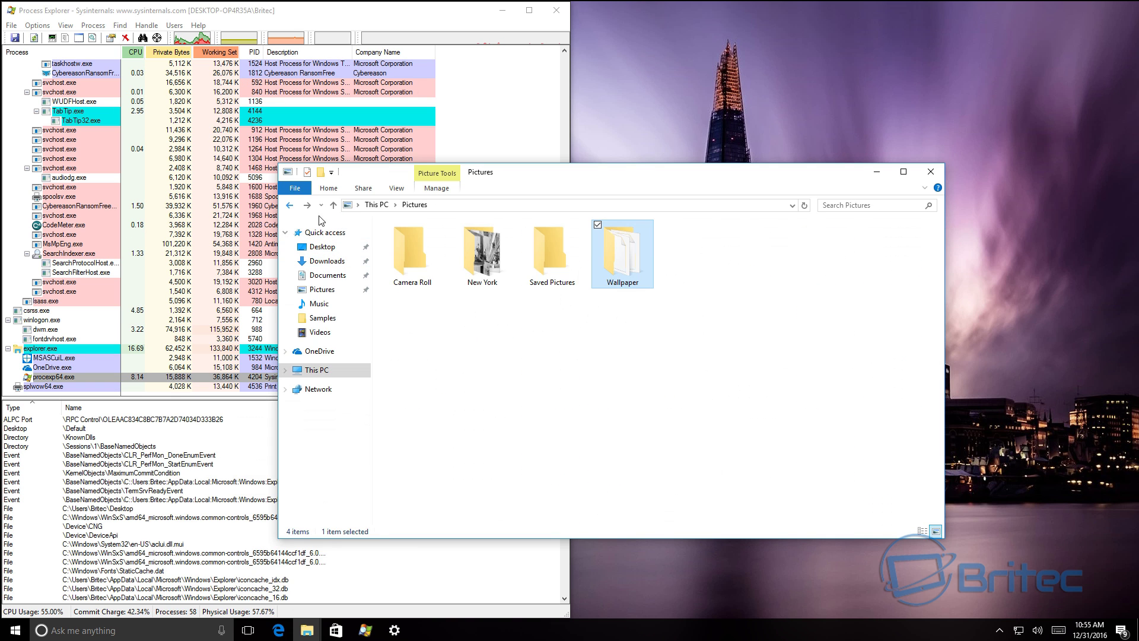
{"action": "double_click", "coordinate": [624, 267]}
{"action": "scroll", "coordinate": [672, 383], "scroll_direction": "down", "scroll_amount": 2}
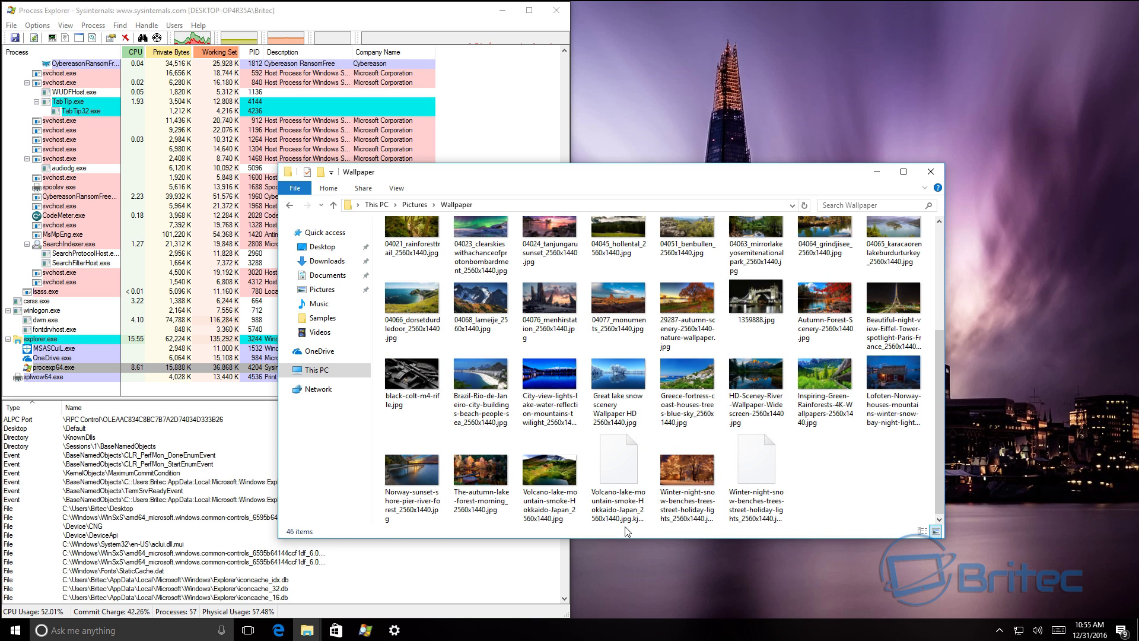
Inspect the two blank-icon files at the end of the Wallpaper folder and check the remaining picture thumbnails
{"action": "left_click", "coordinate": [752, 515]}
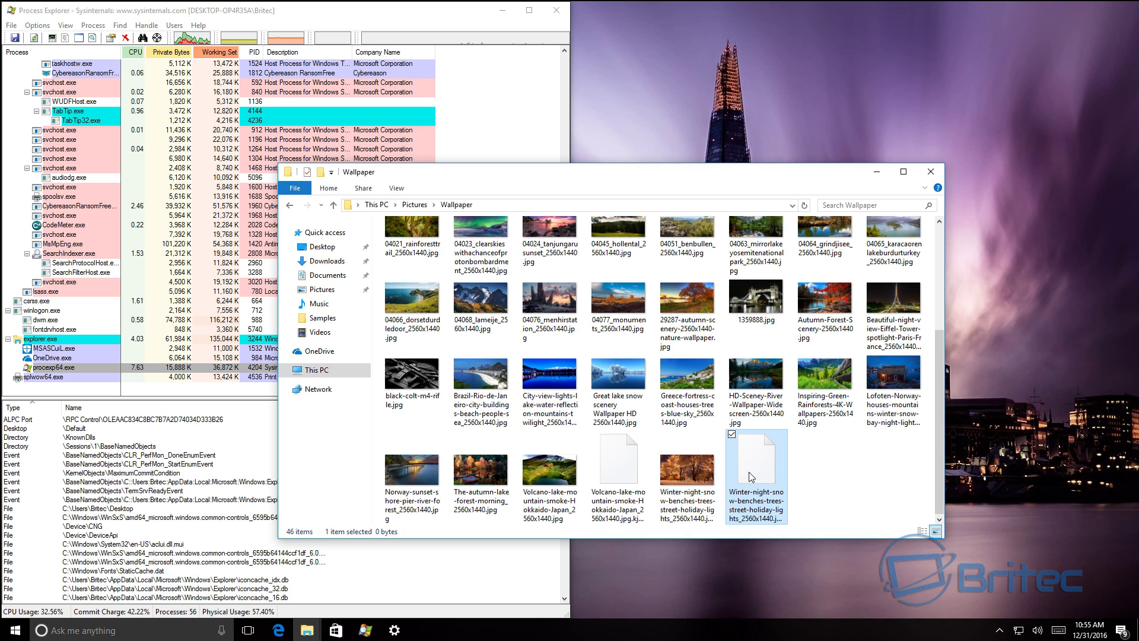
{"action": "left_click", "coordinate": [619, 471]}
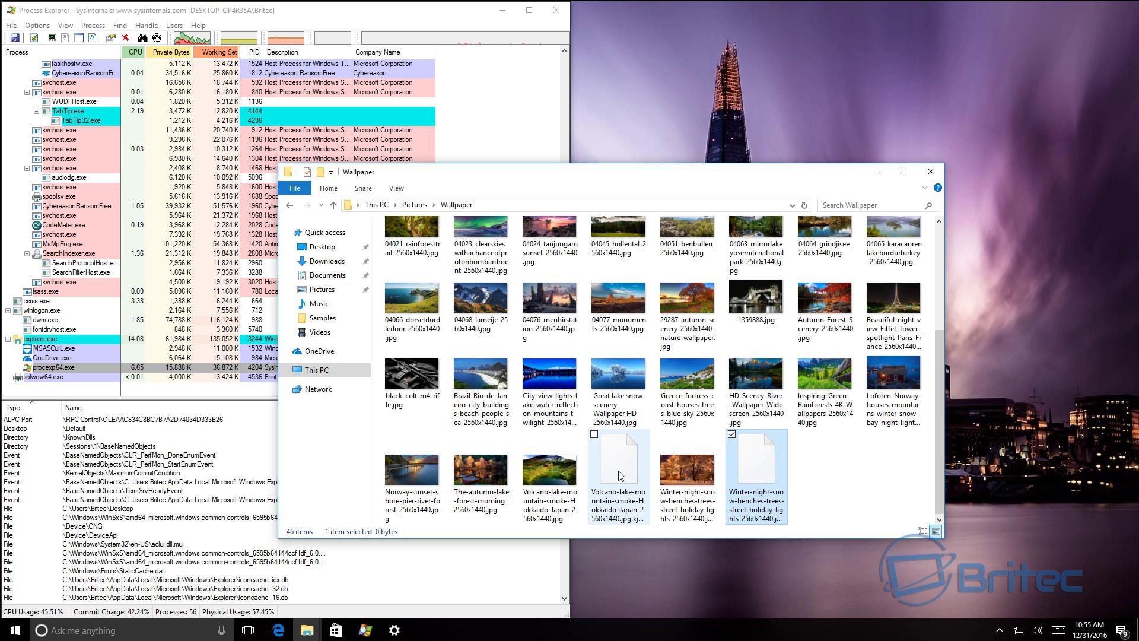
{"action": "scroll", "coordinate": [781, 483], "scroll_direction": "up", "scroll_amount": 2}
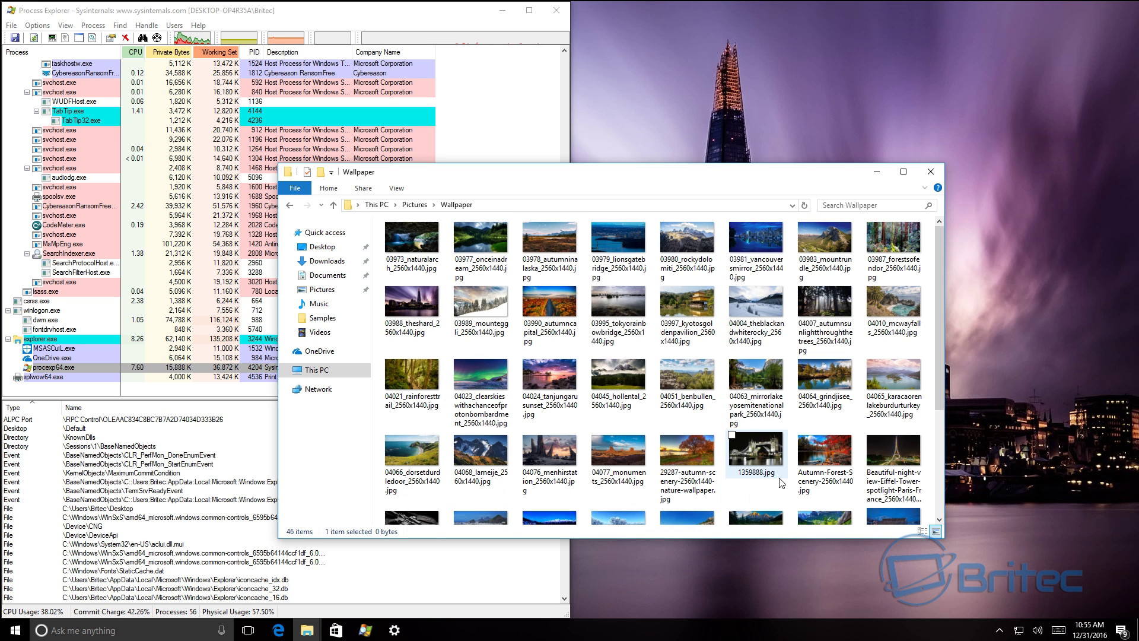
{"action": "scroll", "coordinate": [781, 483], "scroll_direction": "down", "scroll_amount": 2}
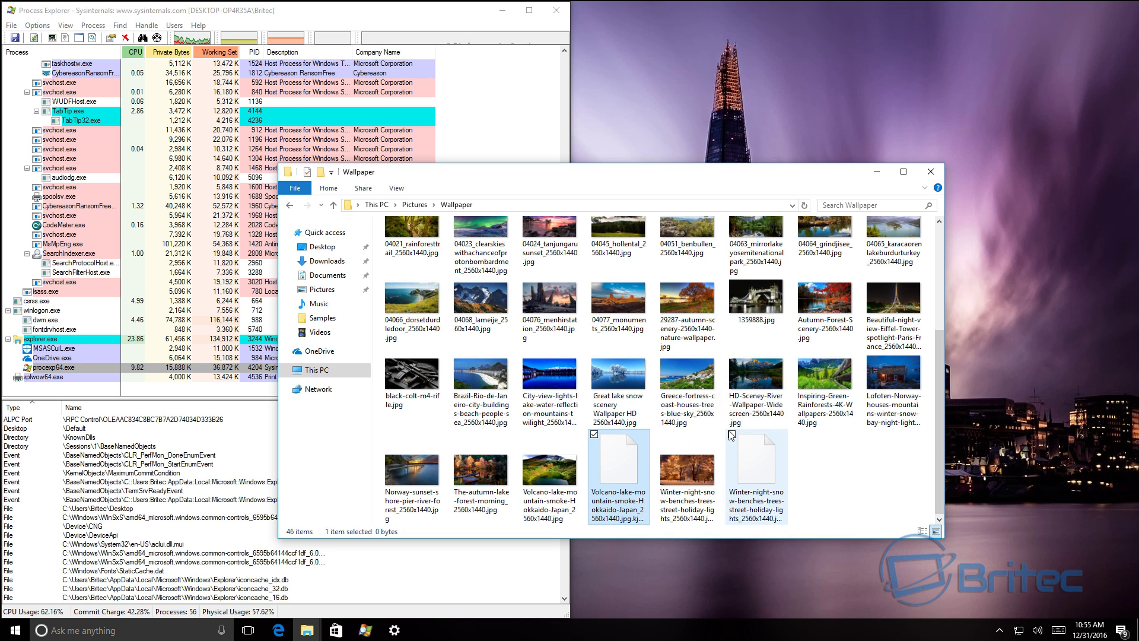
{"action": "scroll", "coordinate": [730, 433], "scroll_direction": "up", "scroll_amount": 3}
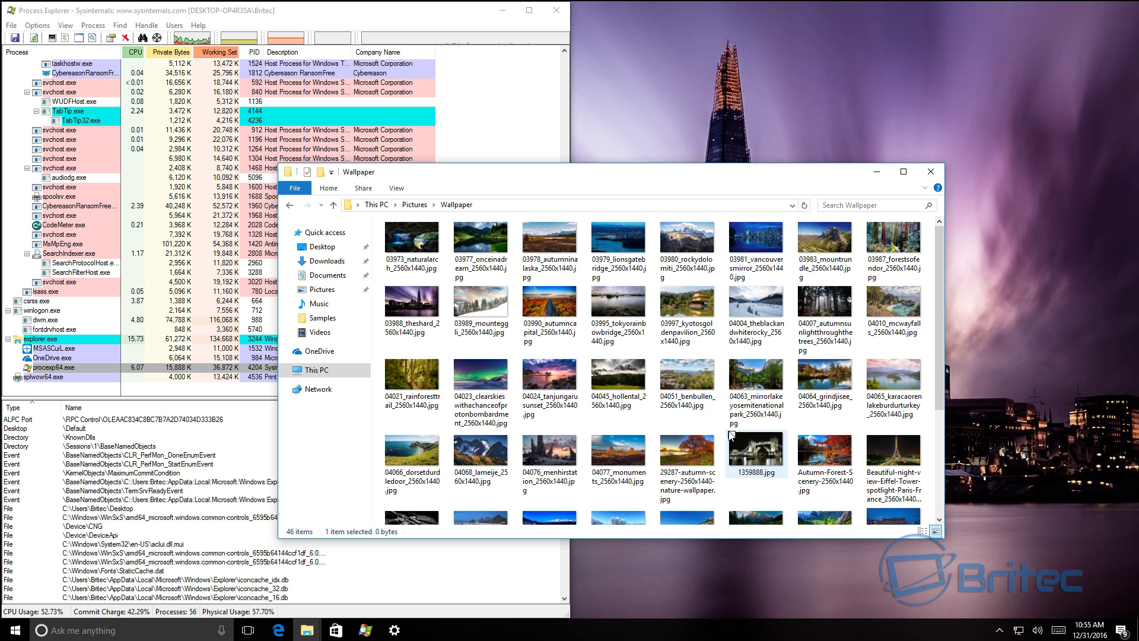
View the picture 04045_hollental_2560x1440.jpg to check that it still opens, and close the viewer and the Wallpaper window
{"action": "double_click", "coordinate": [613, 377]}
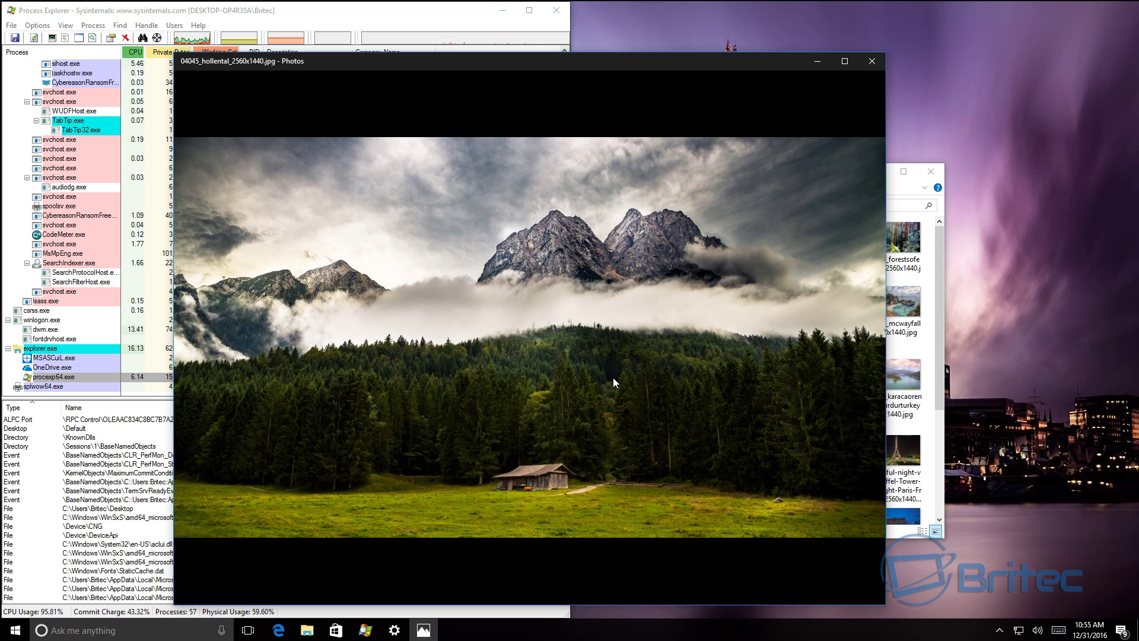
{"action": "left_click", "coordinate": [873, 63]}
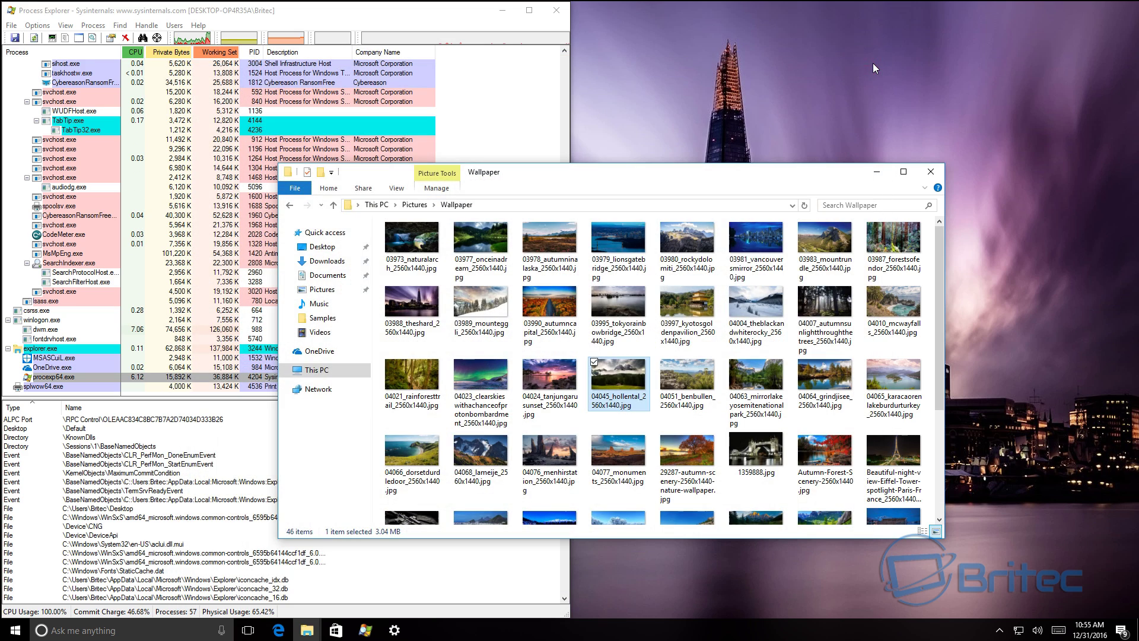
{"action": "left_click", "coordinate": [931, 173]}
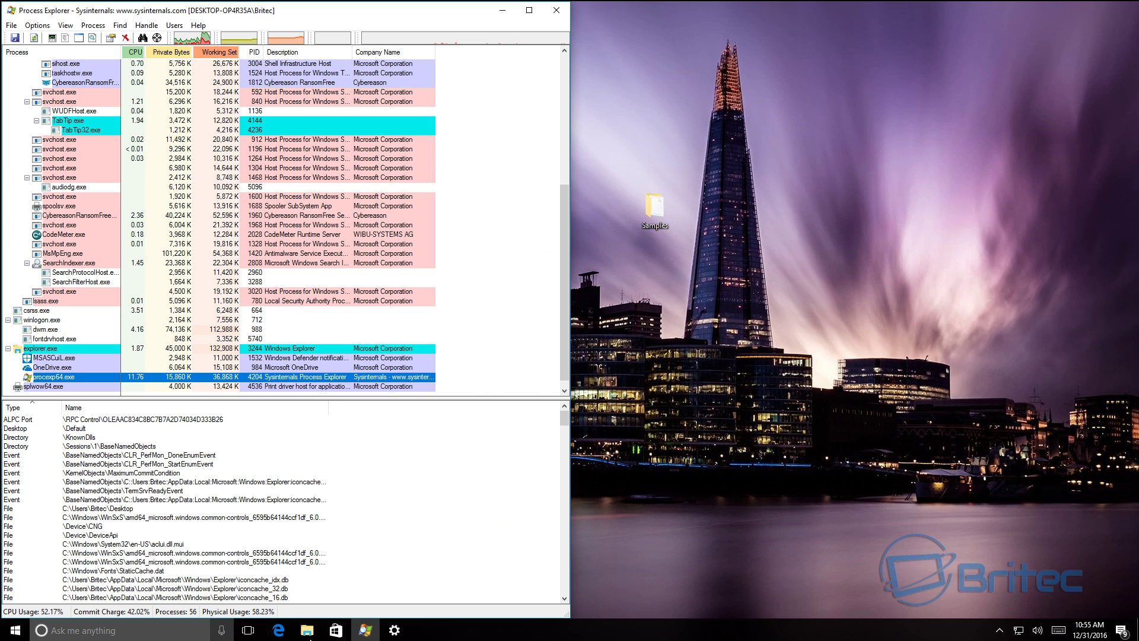
Run the application in the Exotic Ransomware folder of Samples, and stop and clean the threat reported by RansomFree
{"action": "left_click", "coordinate": [308, 631]}
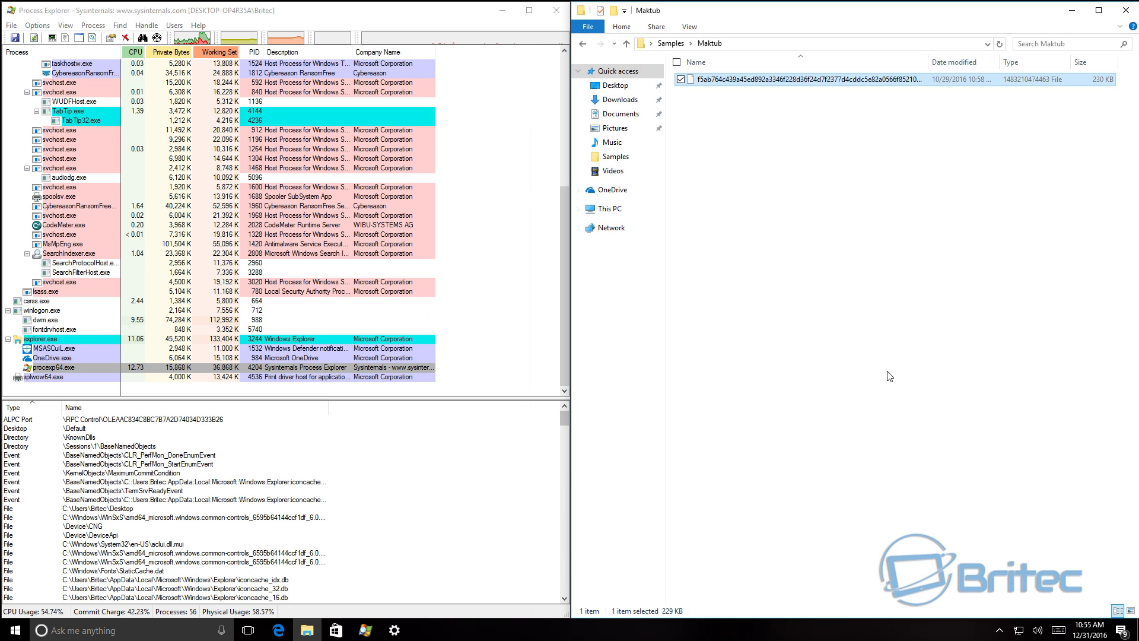
{"action": "left_click", "coordinate": [584, 44]}
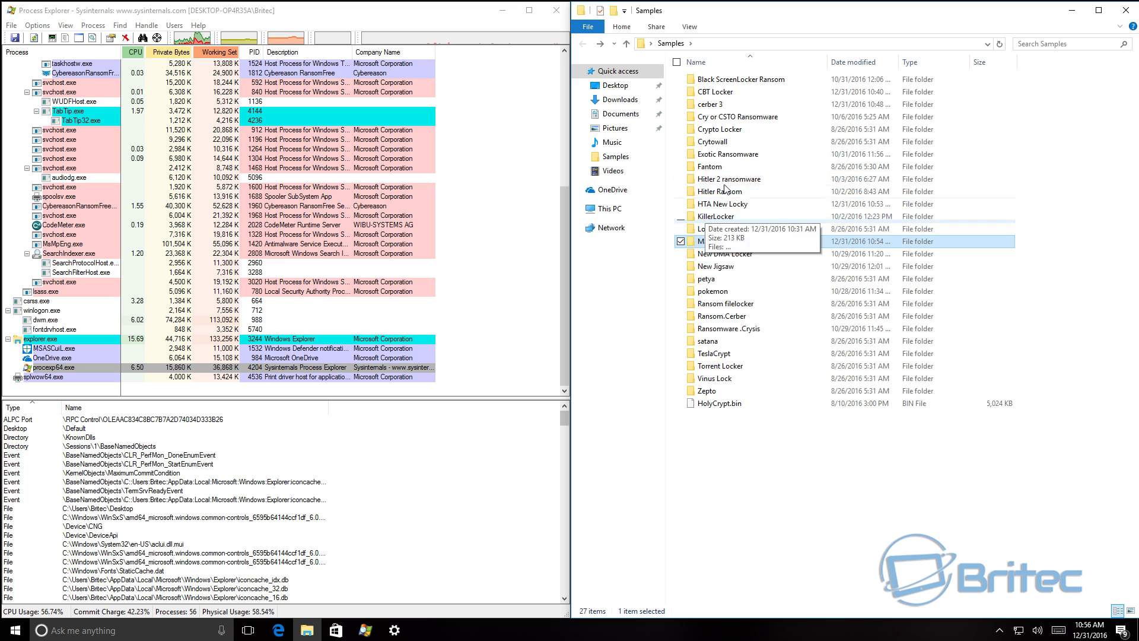
{"action": "left_click", "coordinate": [725, 157]}
{"action": "double_click", "coordinate": [725, 158]}
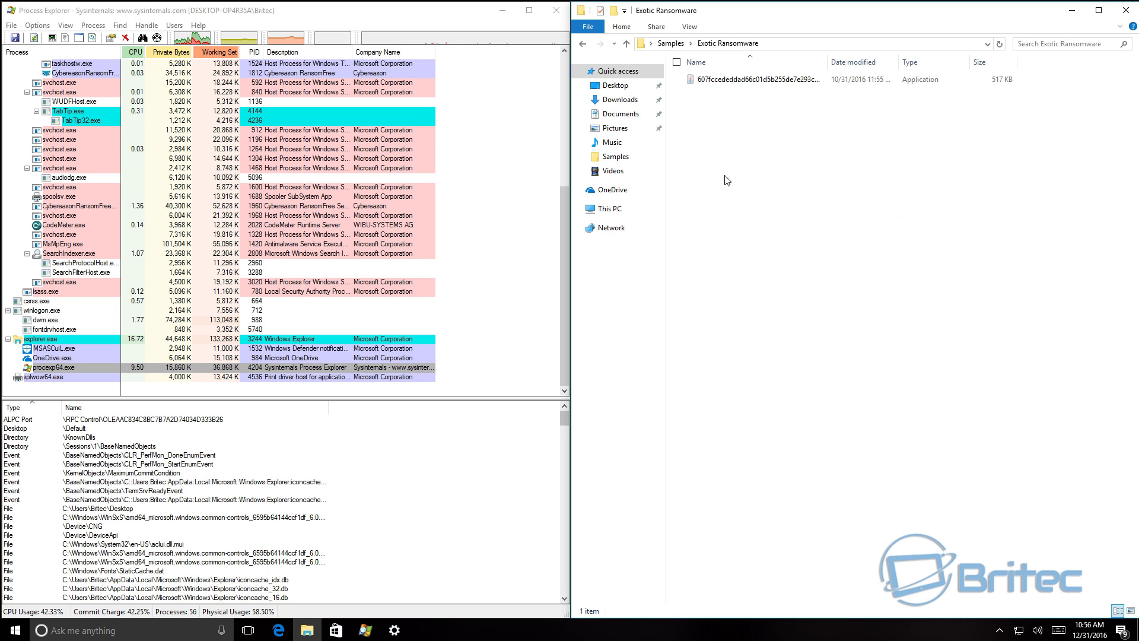
{"action": "double_click", "coordinate": [749, 82]}
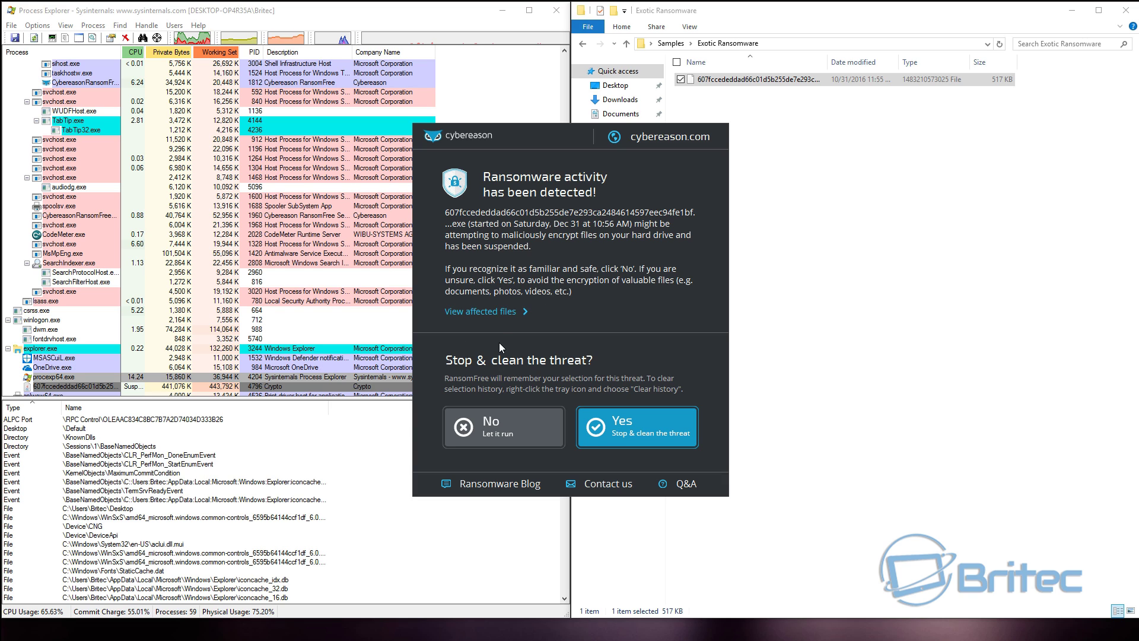
{"action": "left_click", "coordinate": [624, 433]}
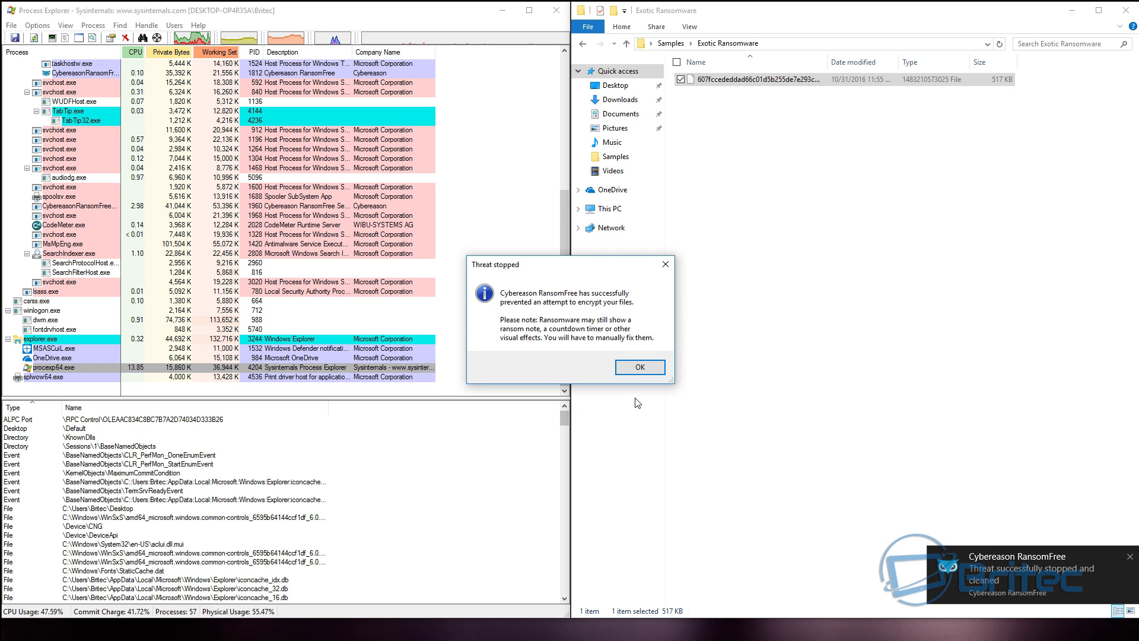
{"action": "left_click", "coordinate": [629, 371]}
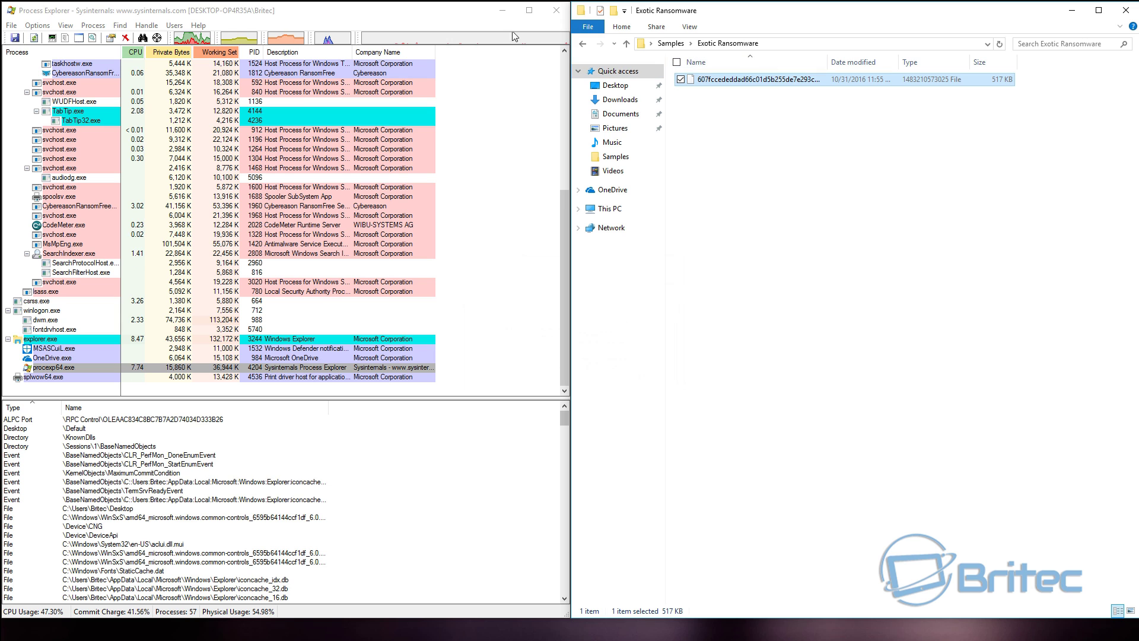
Minimize the samples window and Process Explorer, and inspect the .exotic files on the desktop
{"action": "left_click", "coordinate": [1073, 14]}
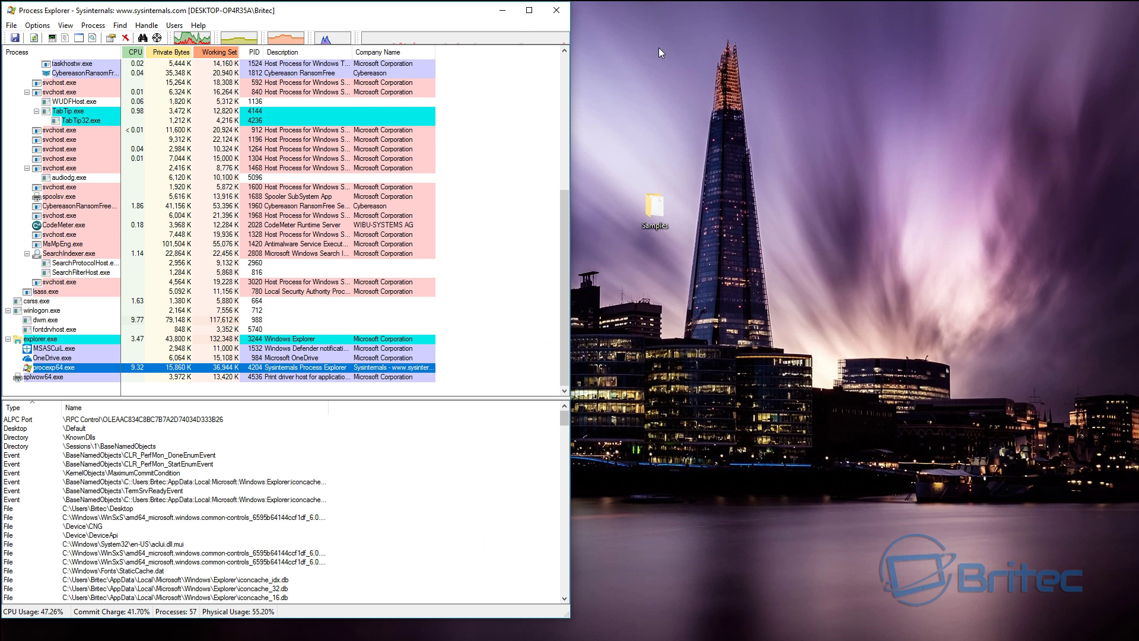
{"action": "left_click", "coordinate": [500, 12]}
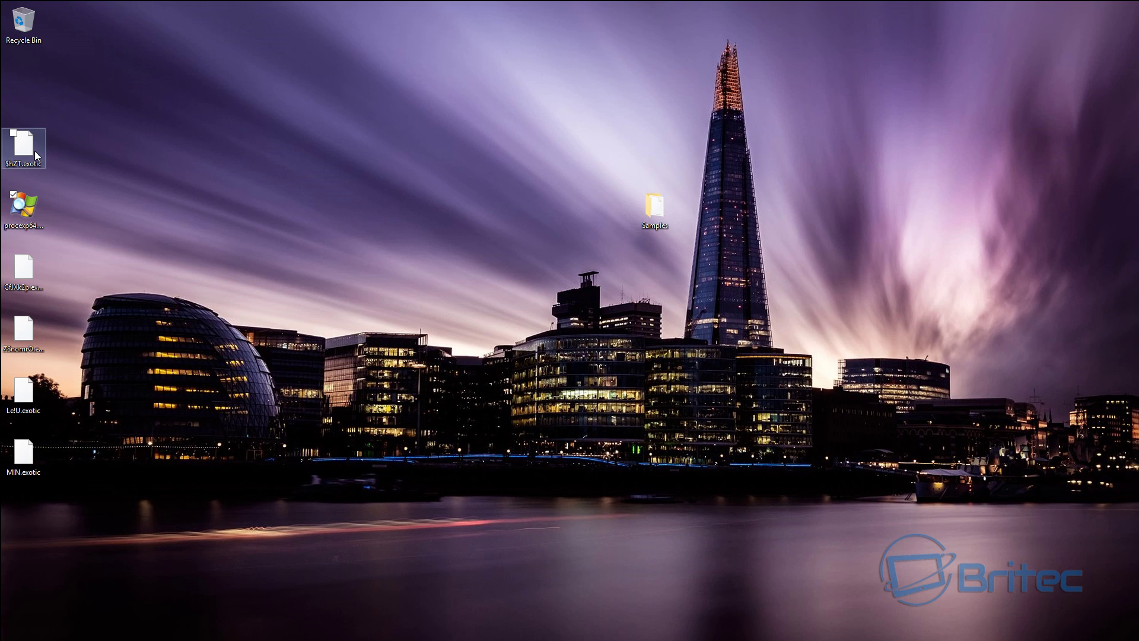
{"action": "left_click", "coordinate": [33, 283]}
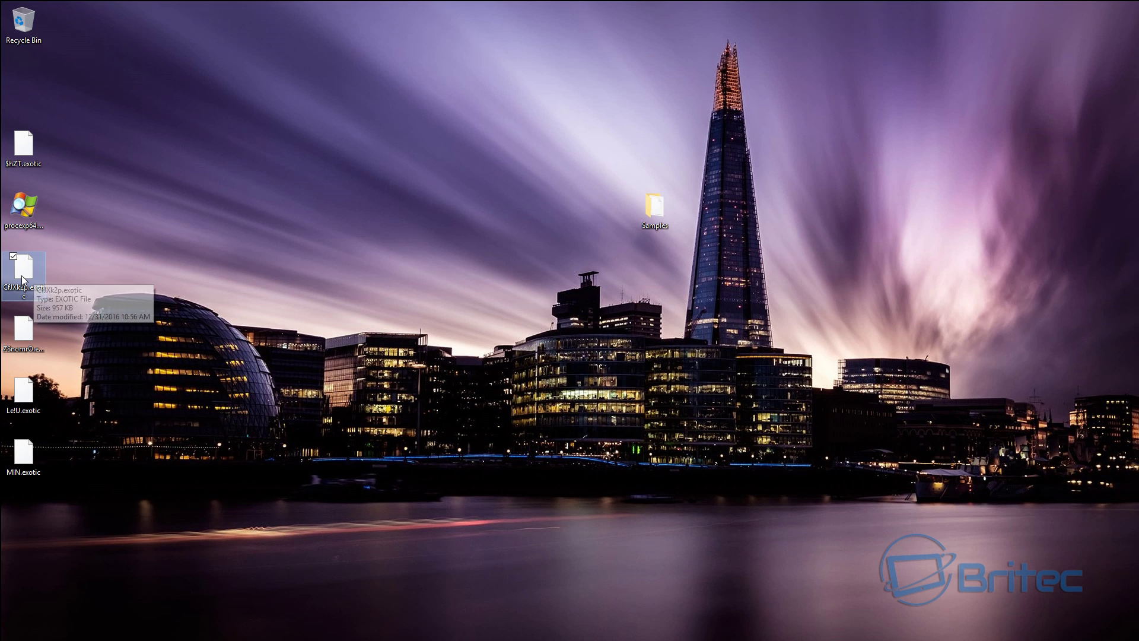
{"action": "left_click", "coordinate": [19, 156]}
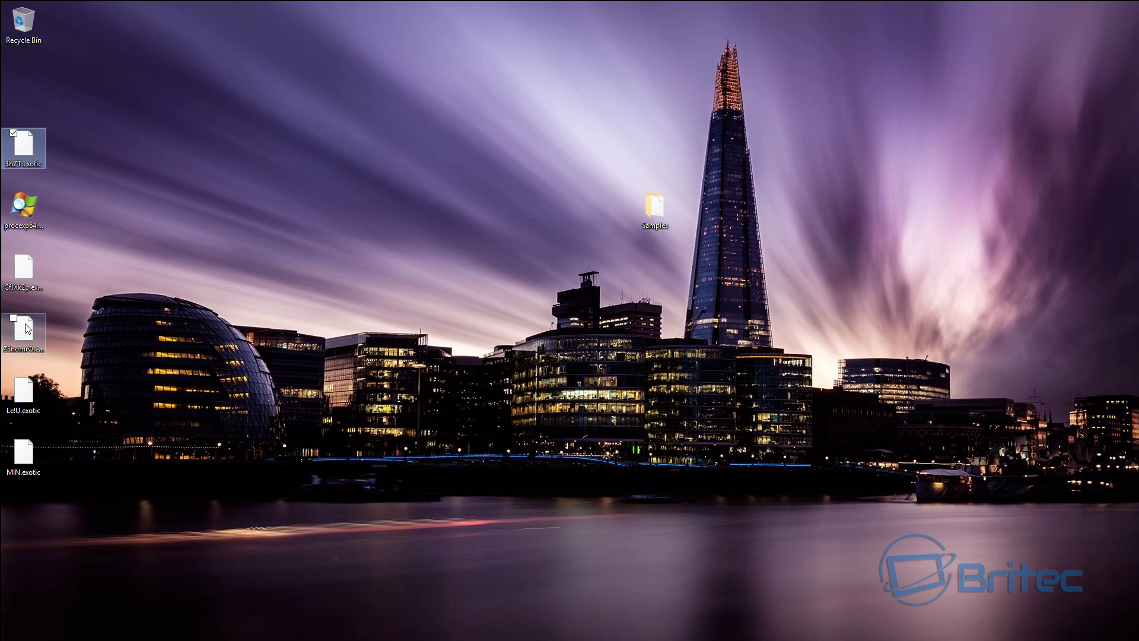
{"action": "left_click", "coordinate": [20, 341]}
{"action": "left_click", "coordinate": [23, 398]}
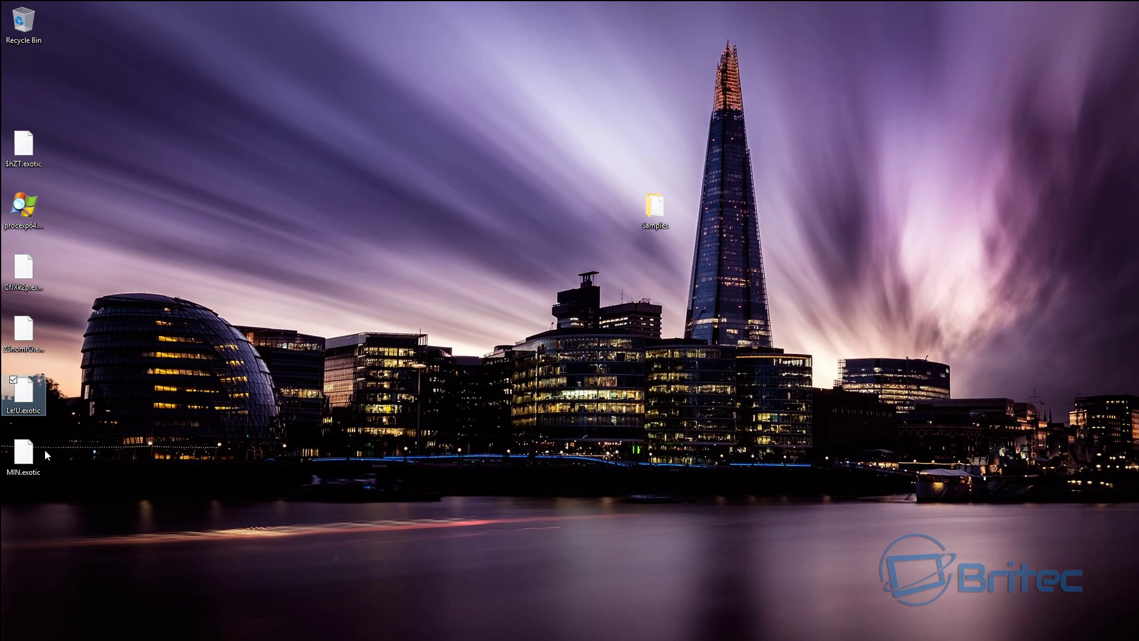
{"action": "left_click", "coordinate": [27, 461]}
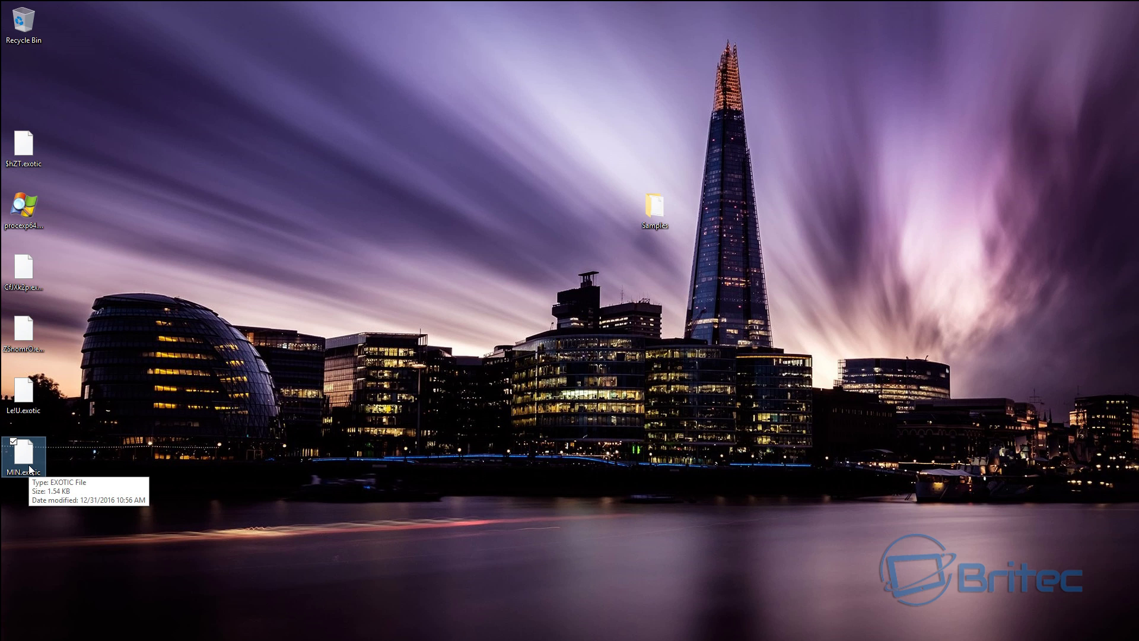
Look inside the Hitler 2 ransomware folder in Samples, and close the folder window
{"action": "double_click", "coordinate": [657, 215]}
{"action": "left_click", "coordinate": [433, 344]}
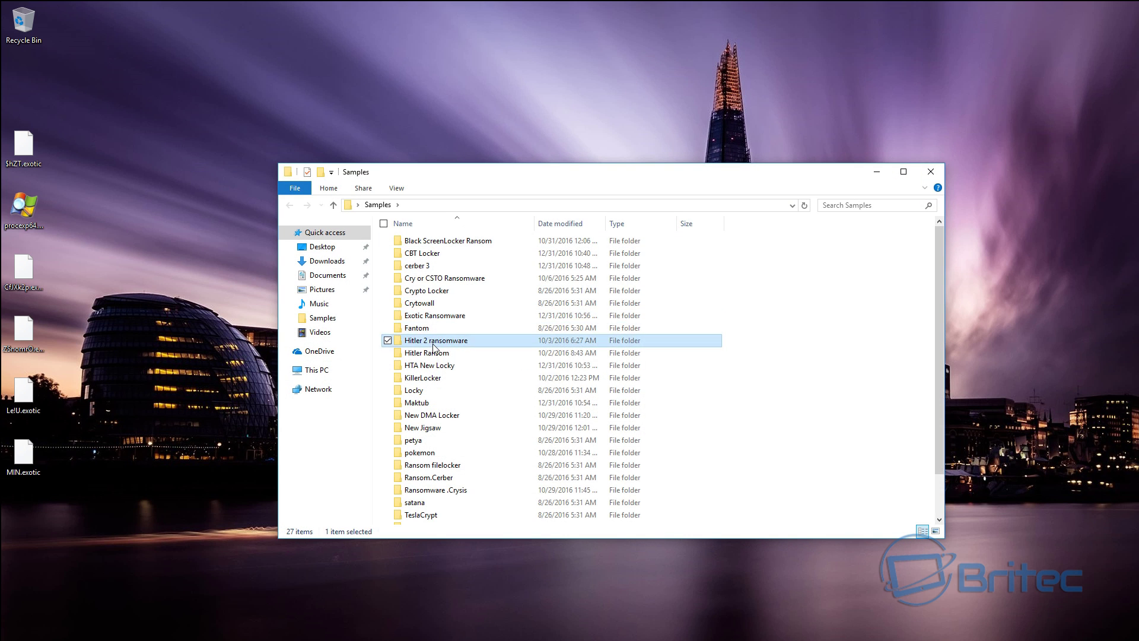
{"action": "double_click", "coordinate": [433, 346]}
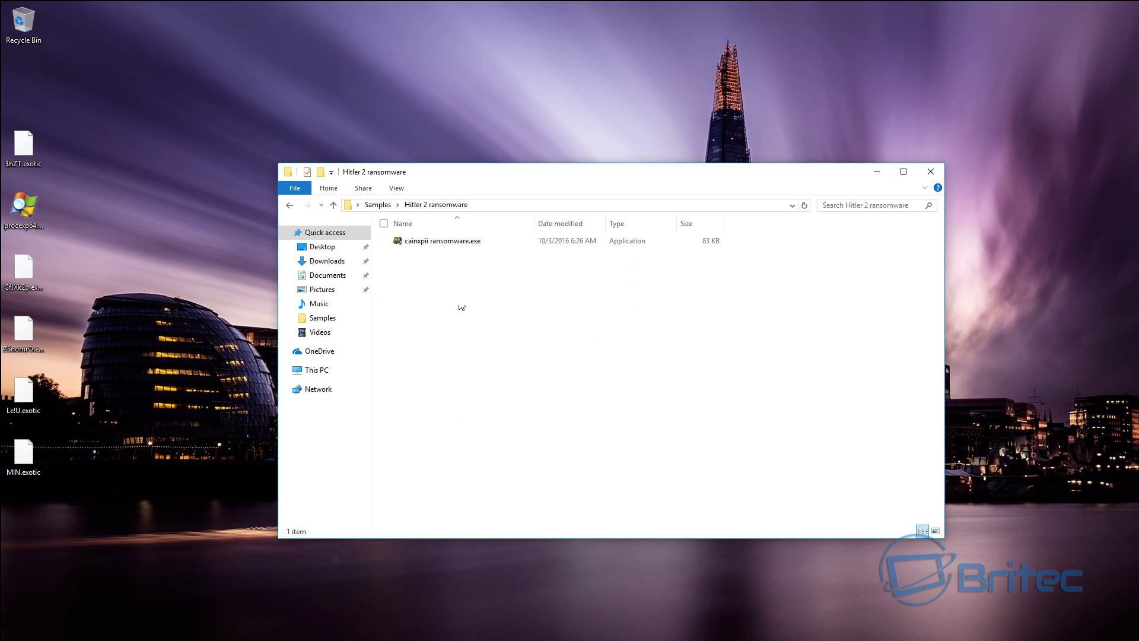
{"action": "left_click", "coordinate": [290, 205]}
{"action": "left_click", "coordinate": [931, 171]}
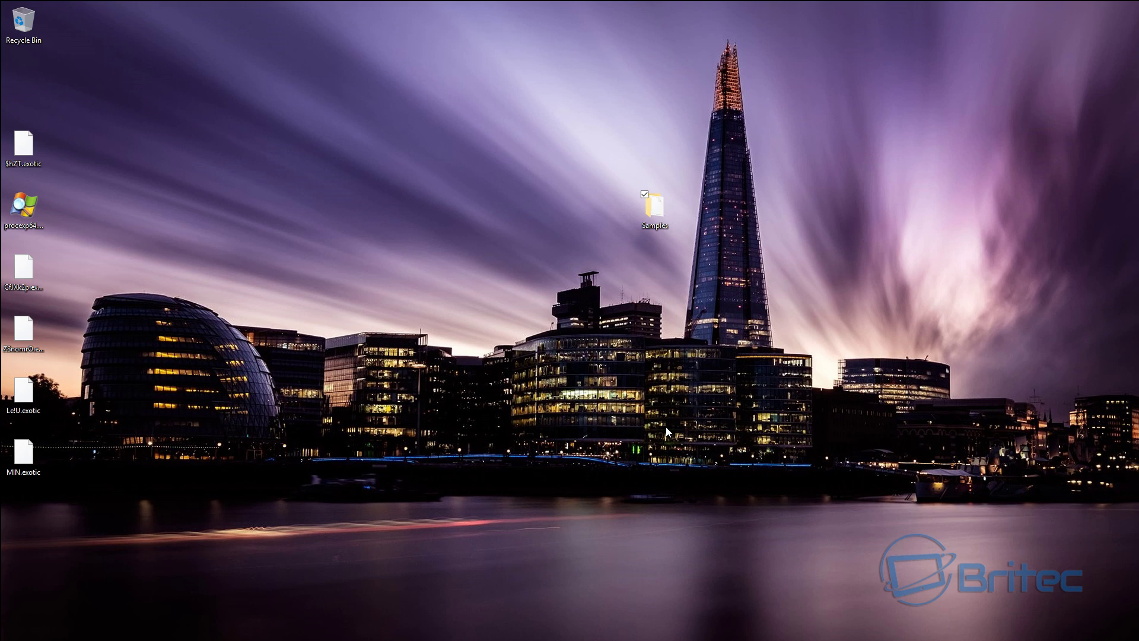
Restart the computer from the Windows security screen
{"action": "key", "text": "ctrl+alt+Delete"}
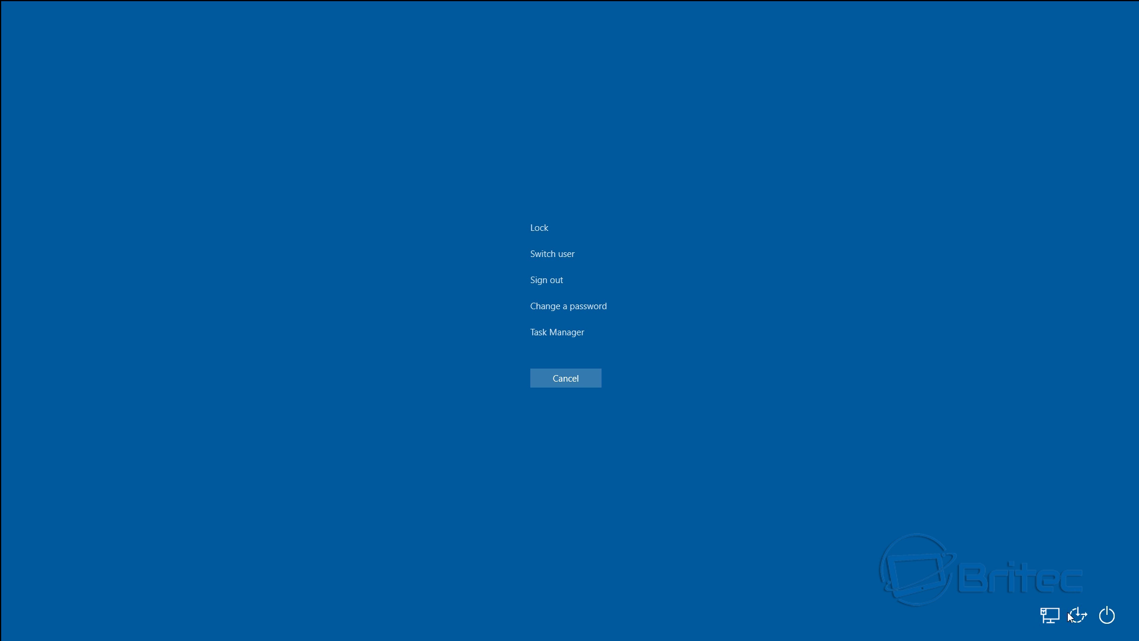
{"action": "left_click", "coordinate": [1107, 615]}
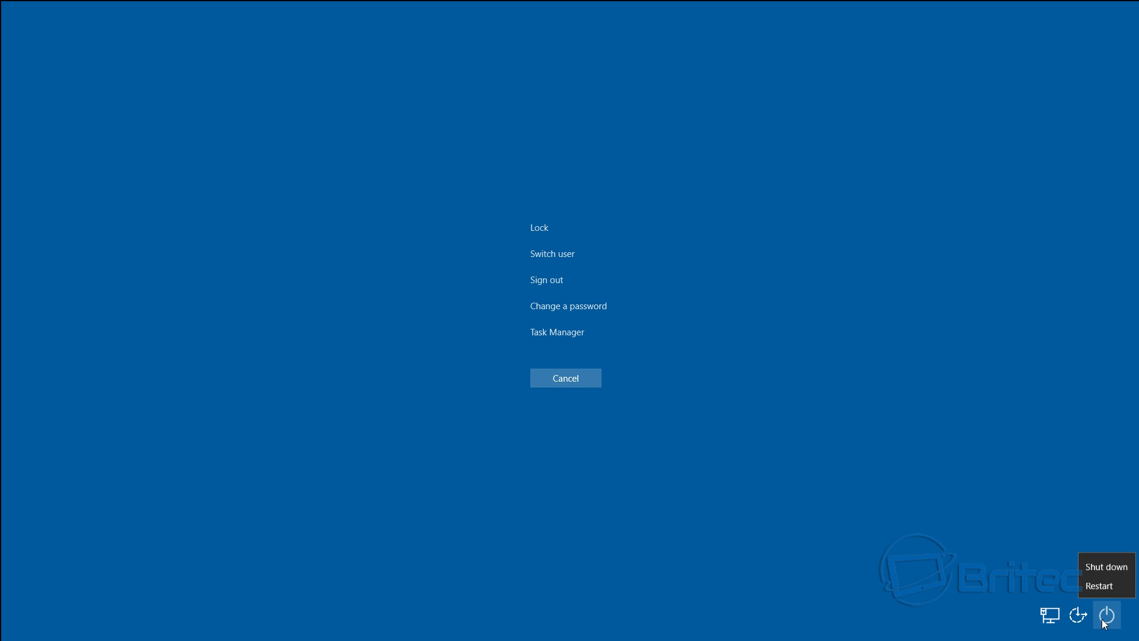
{"action": "left_click", "coordinate": [1099, 584]}
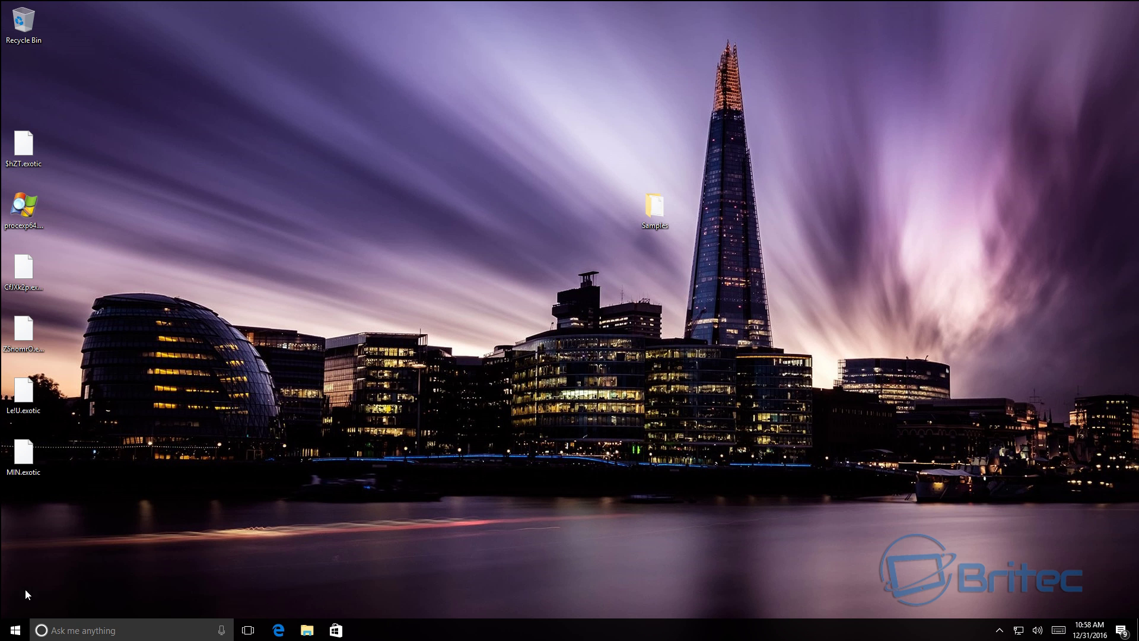
Turn off real-time protection in the Windows Defender settings under Update & security, and close Settings
{"action": "left_click", "coordinate": [15, 631]}
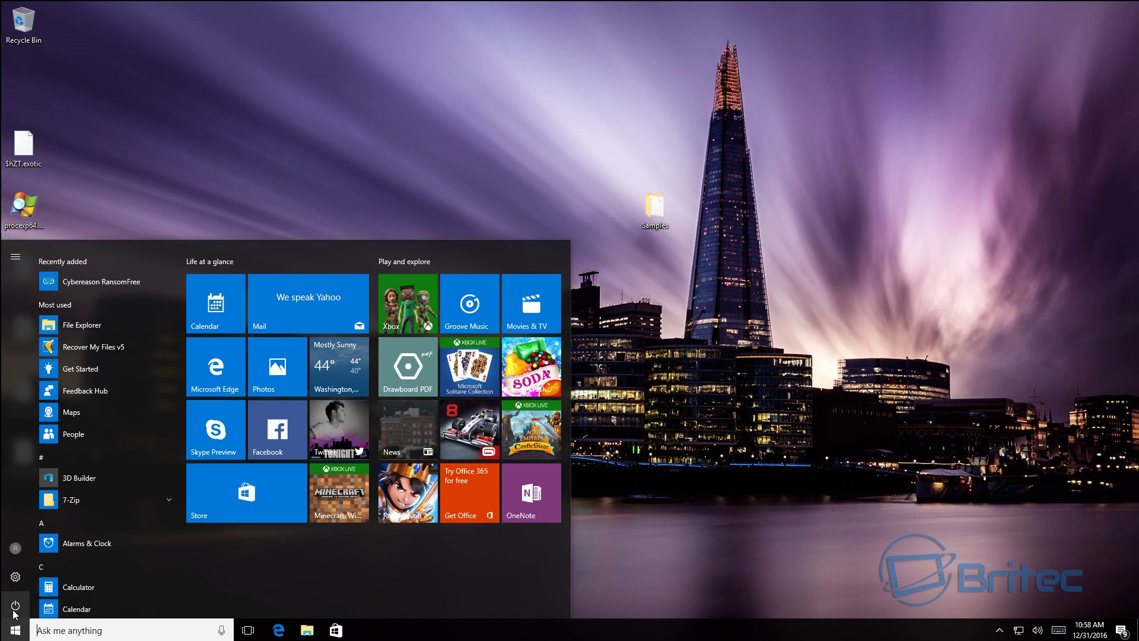
{"action": "left_click", "coordinate": [15, 576]}
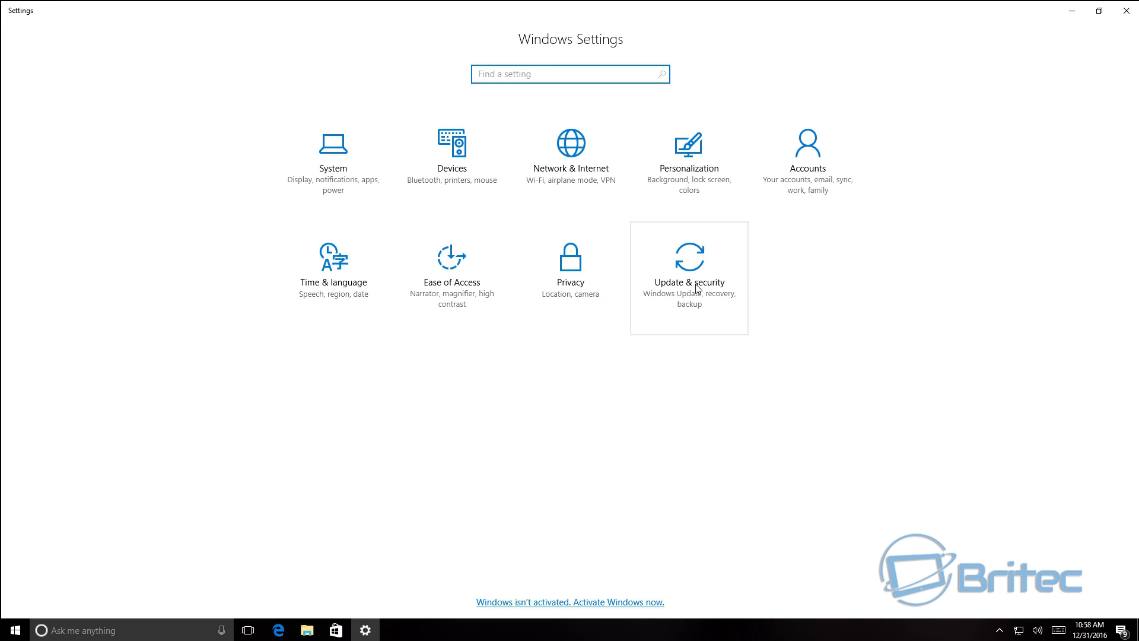
{"action": "left_click", "coordinate": [698, 289]}
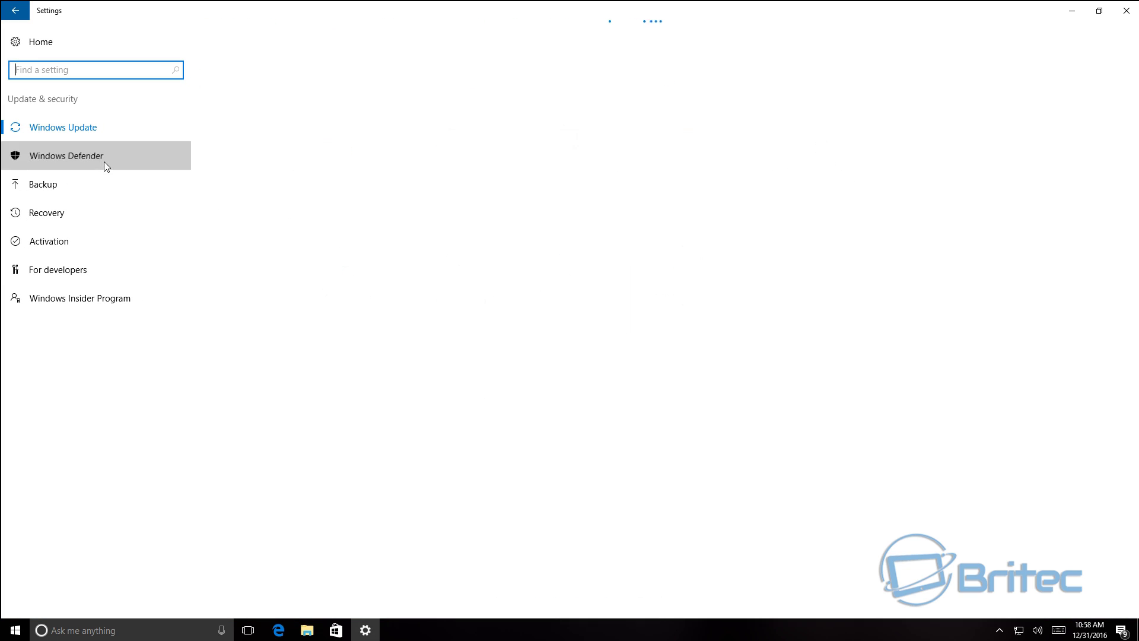
{"action": "left_click", "coordinate": [105, 162]}
{"action": "left_click", "coordinate": [220, 186]}
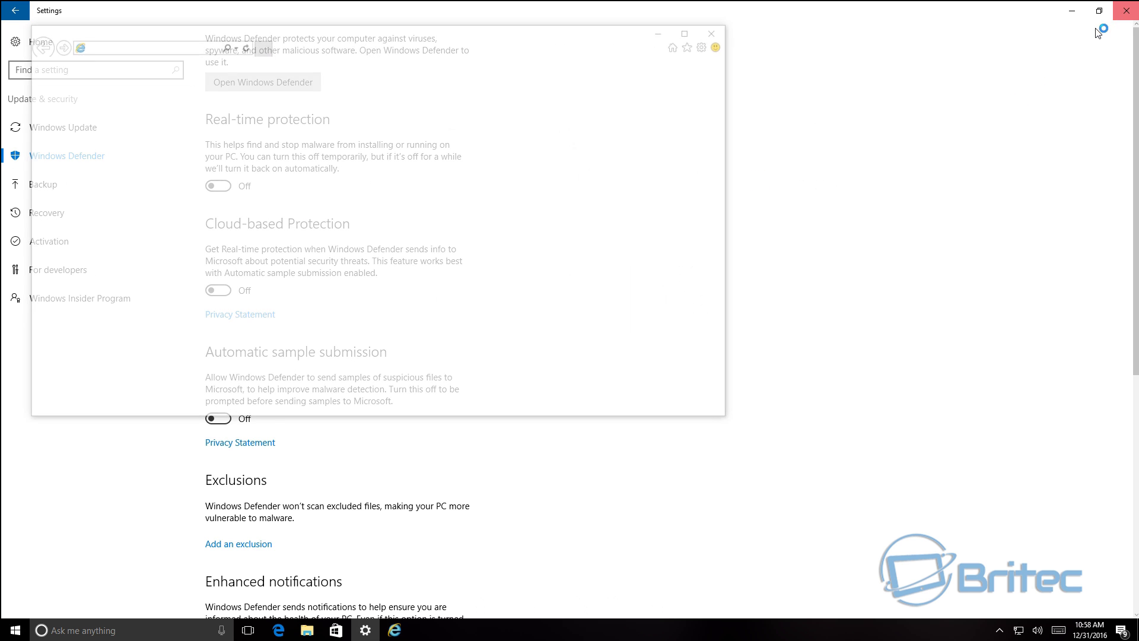
{"action": "left_click", "coordinate": [1126, 11]}
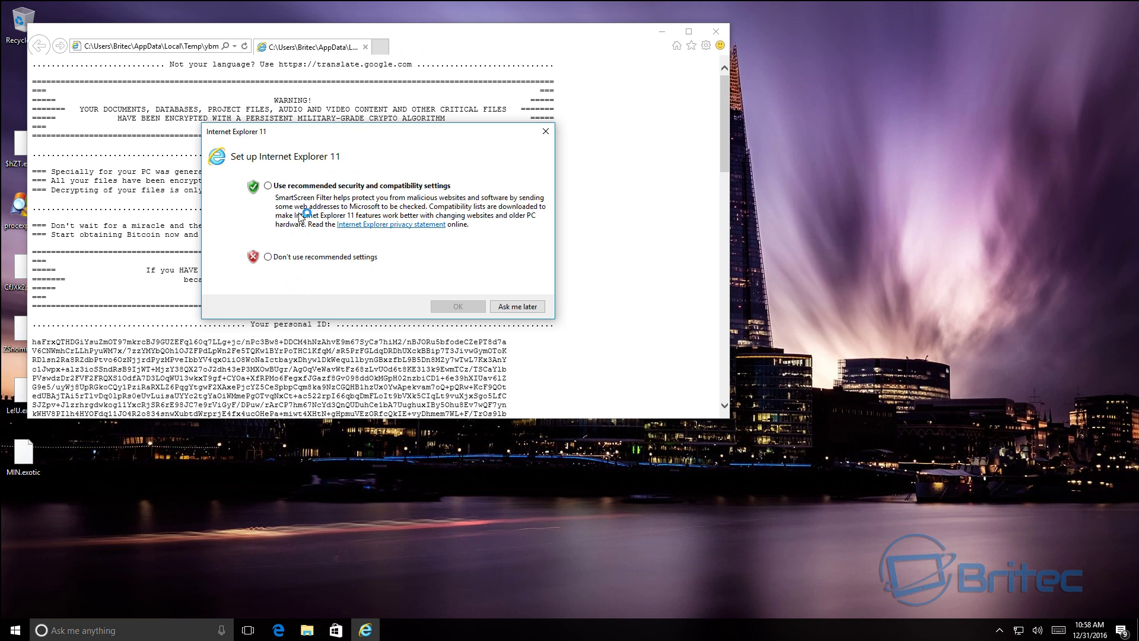
Set up Internet Explorer 11 with the recommended security and compatibility settings, and close its welcome page and the ransom note window
{"action": "left_click", "coordinate": [268, 185]}
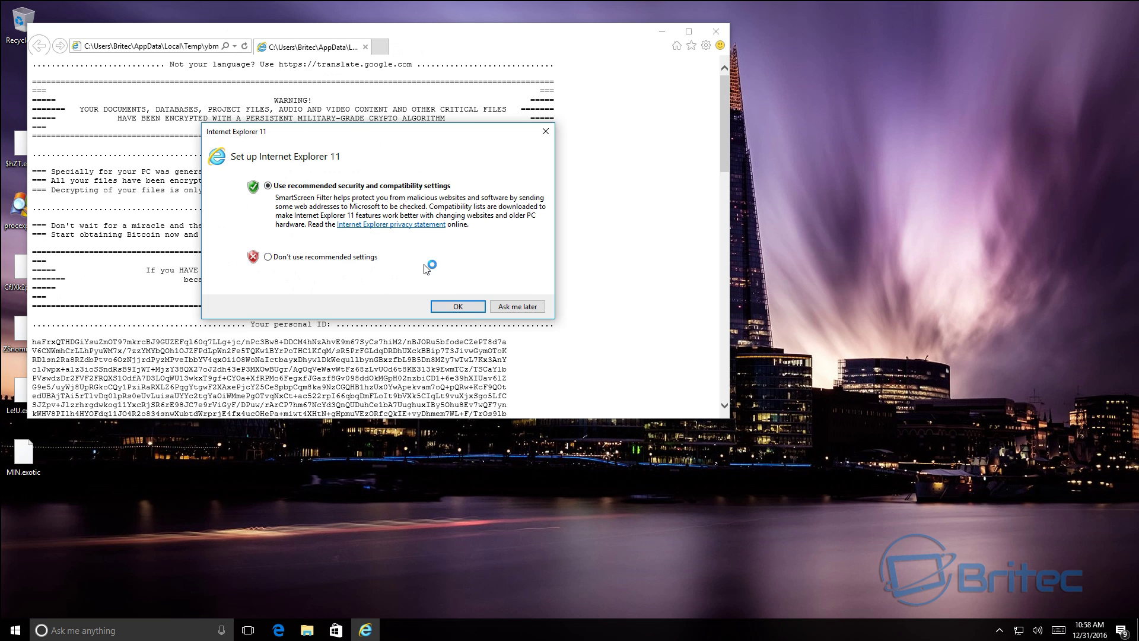
{"action": "left_click", "coordinate": [458, 306]}
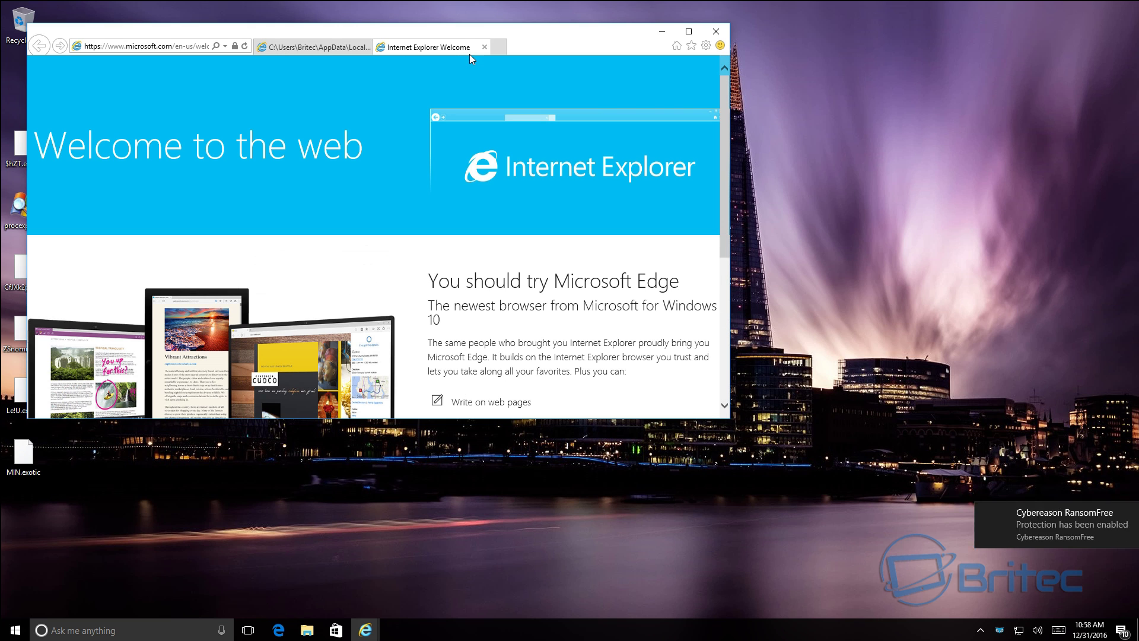
{"action": "left_click", "coordinate": [484, 47]}
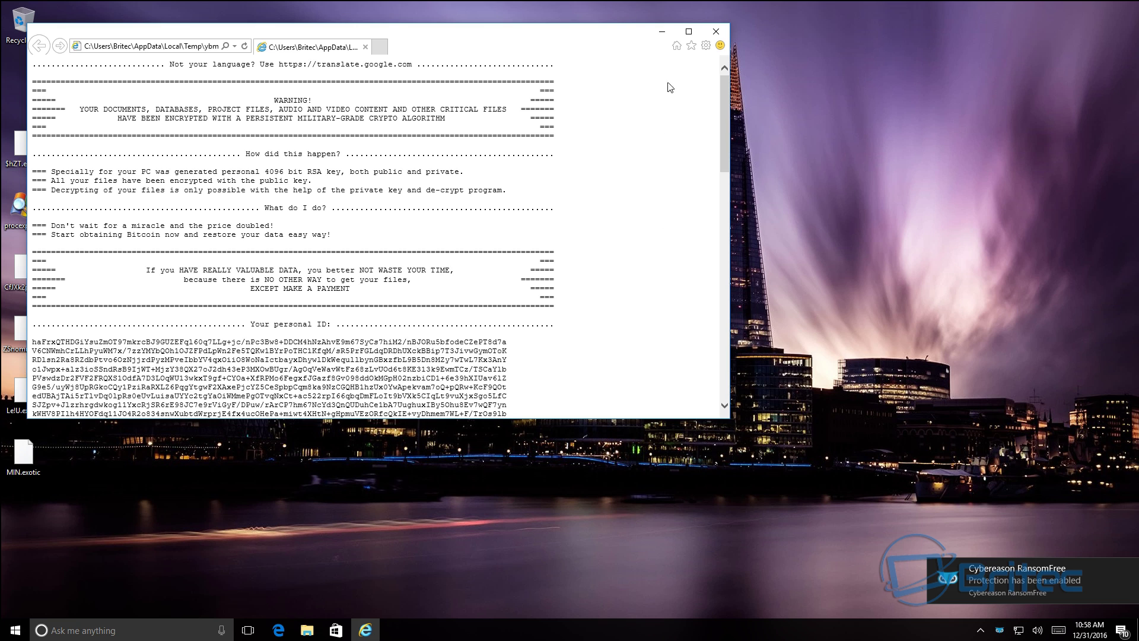
{"action": "left_click", "coordinate": [718, 33]}
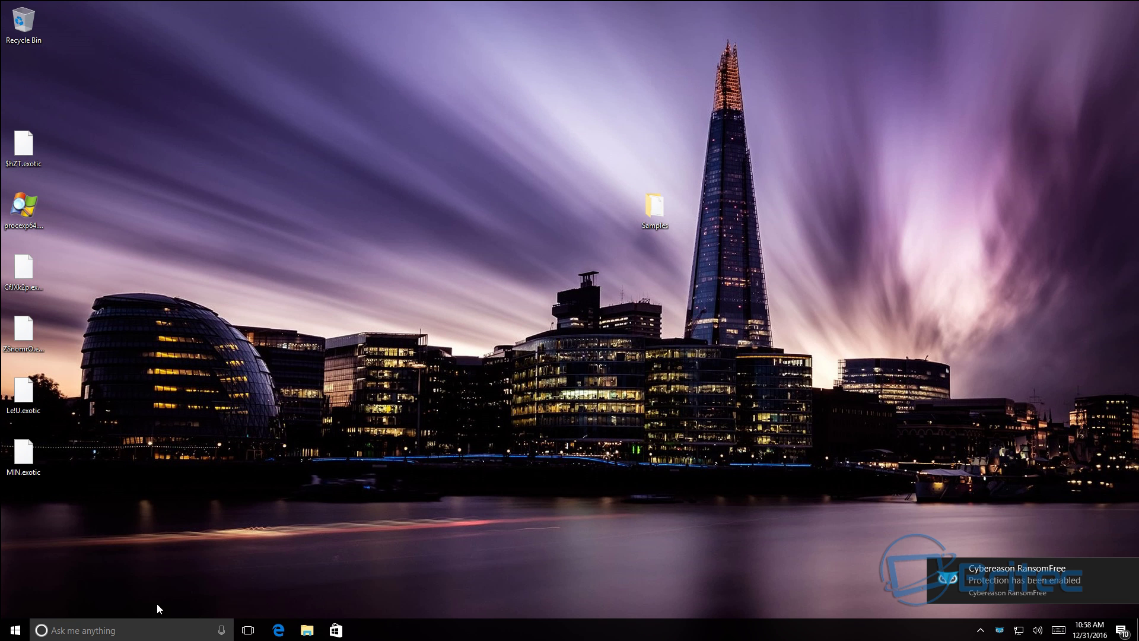
Open the Wallpaper folder in Pictures, view the image 04004_theblackandwhiterocky_2560x1440.jpg in Photos, and close it
{"action": "left_click", "coordinate": [307, 631]}
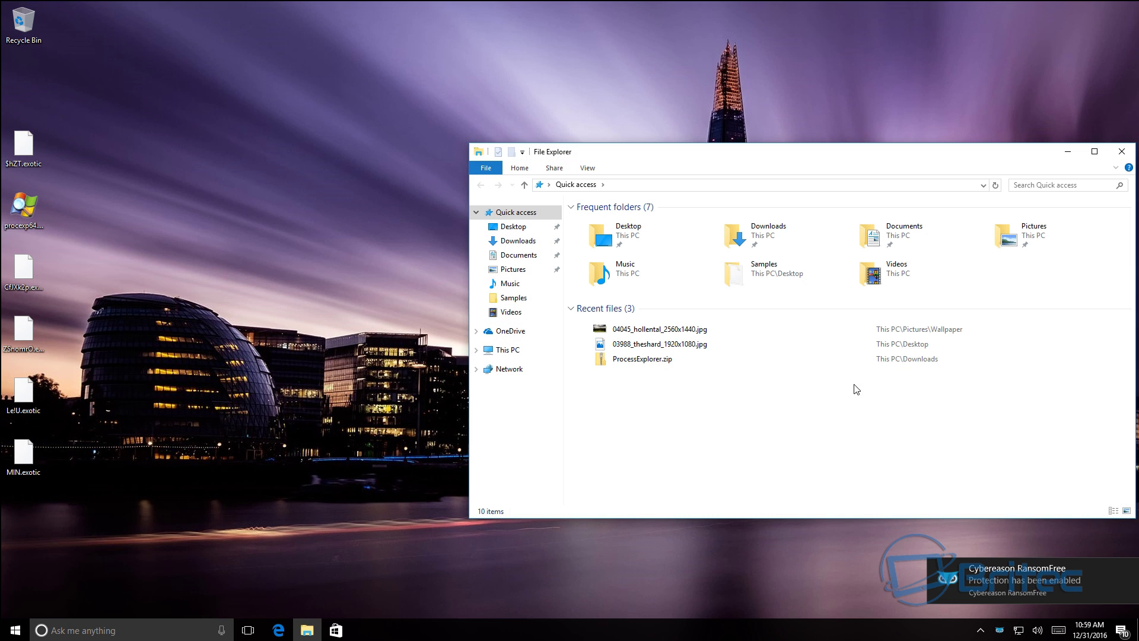
{"action": "left_click", "coordinate": [537, 270]}
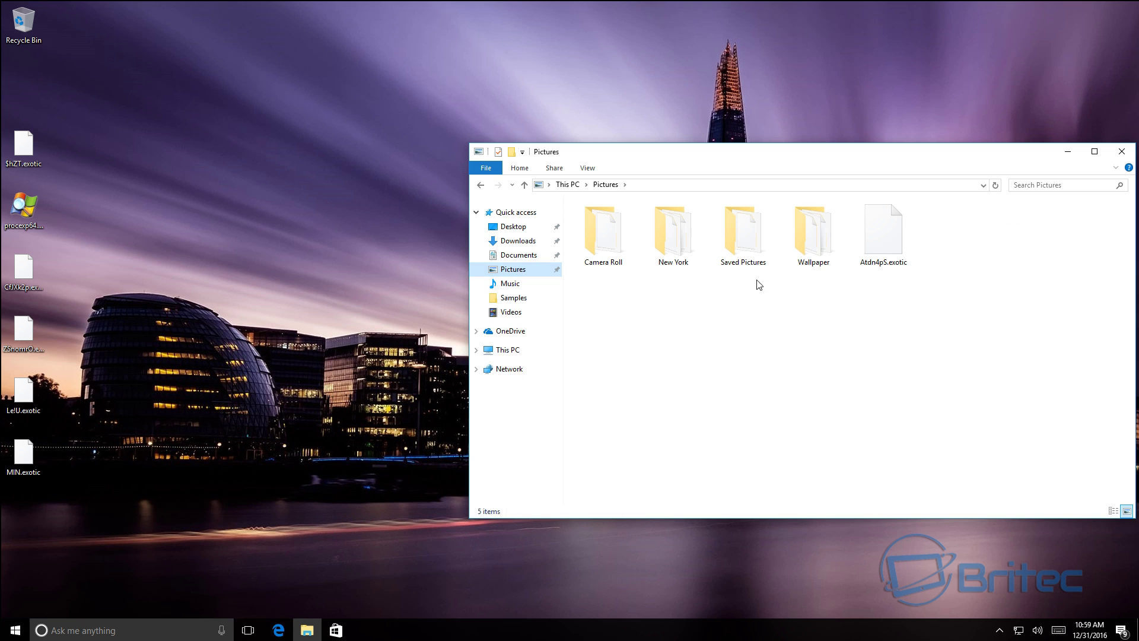
{"action": "double_click", "coordinate": [822, 249]}
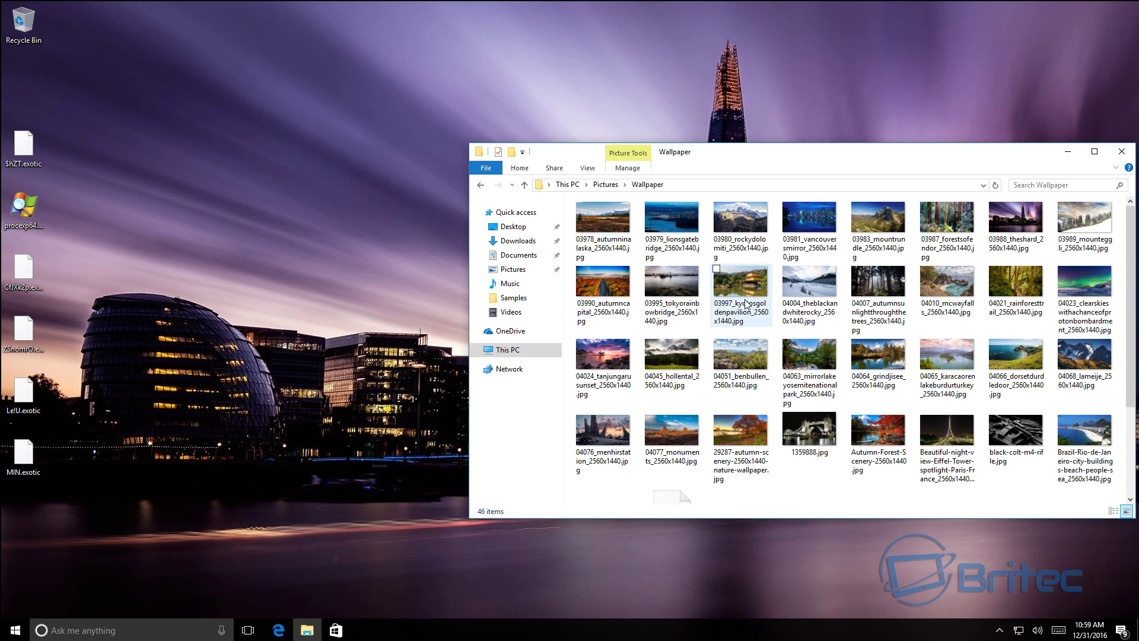
{"action": "left_click", "coordinate": [476, 188]}
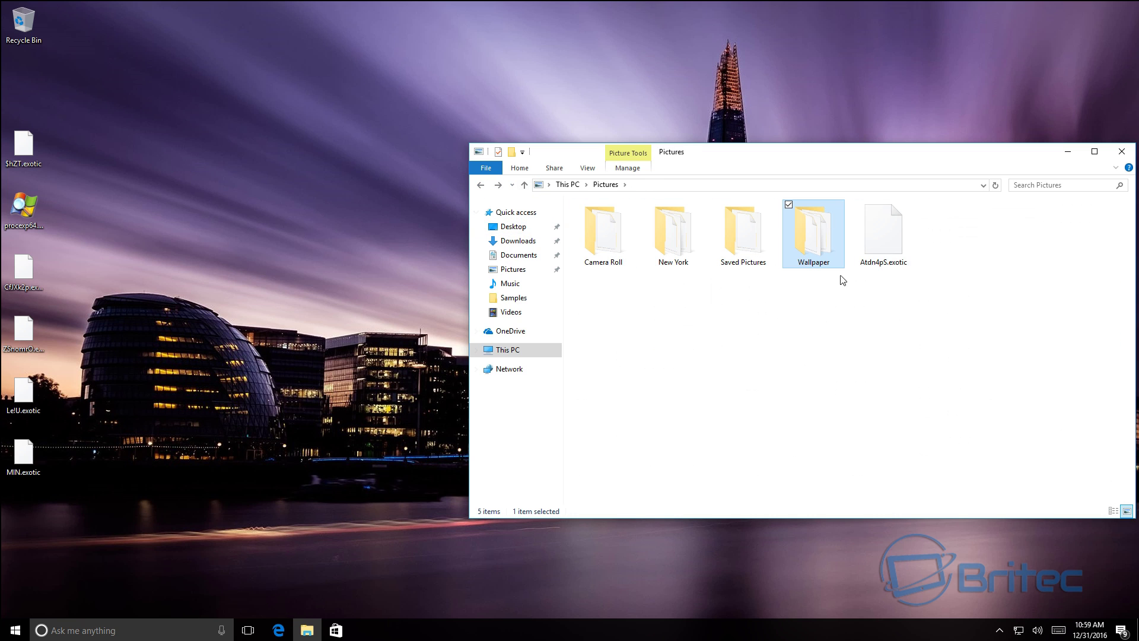
{"action": "left_click_drag", "start_coordinate": [849, 174], "coordinate": [626, 145]}
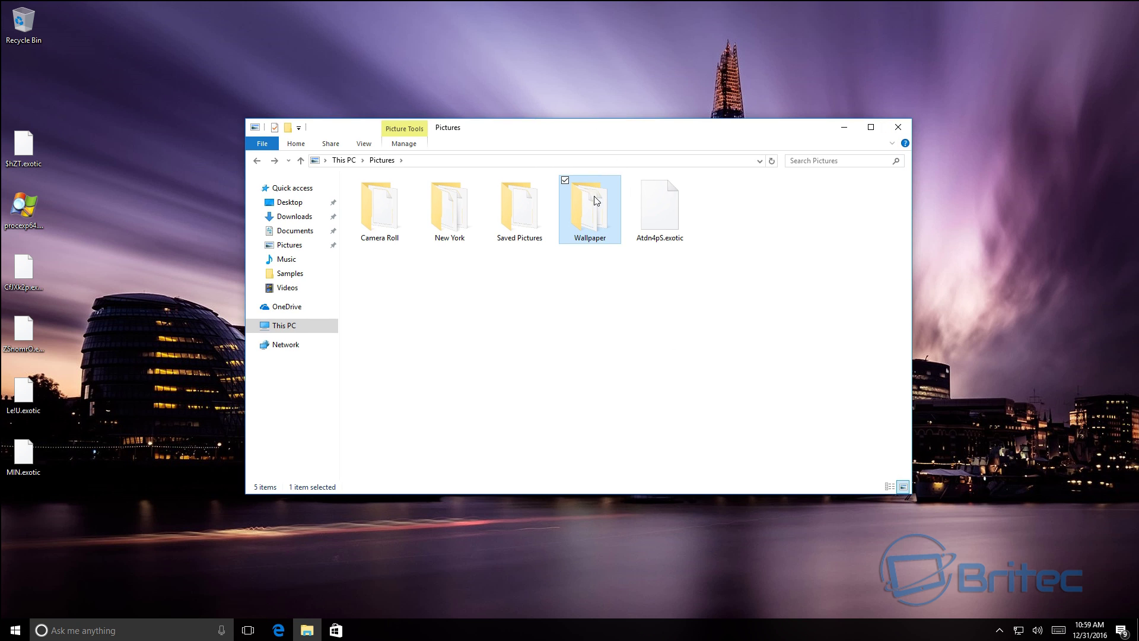
{"action": "double_click", "coordinate": [579, 215]}
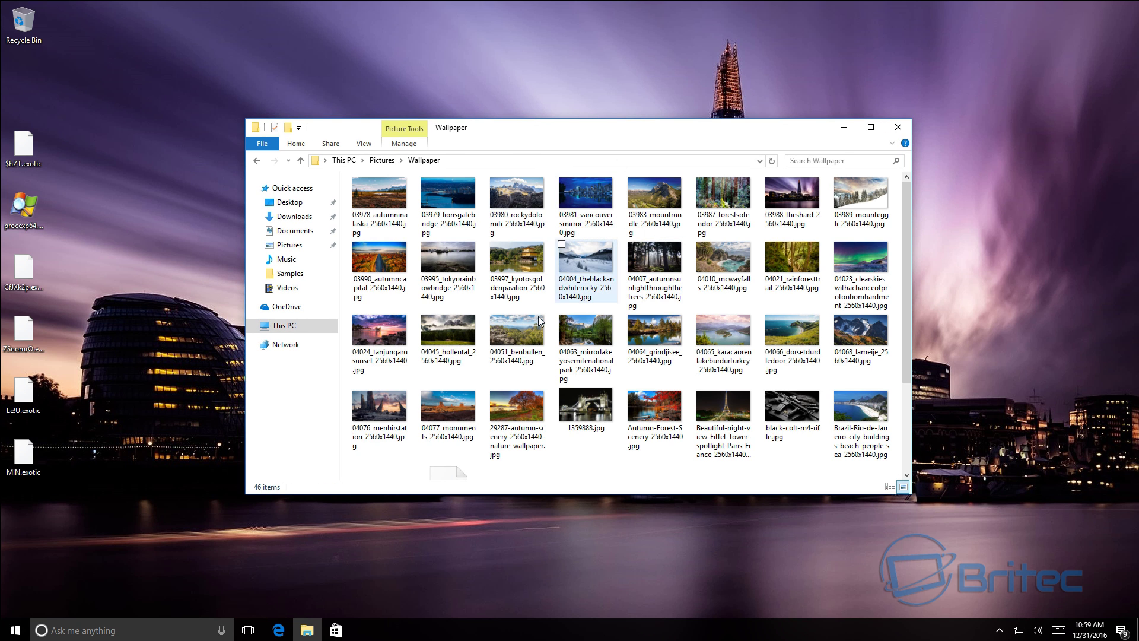
{"action": "double_click", "coordinate": [589, 265]}
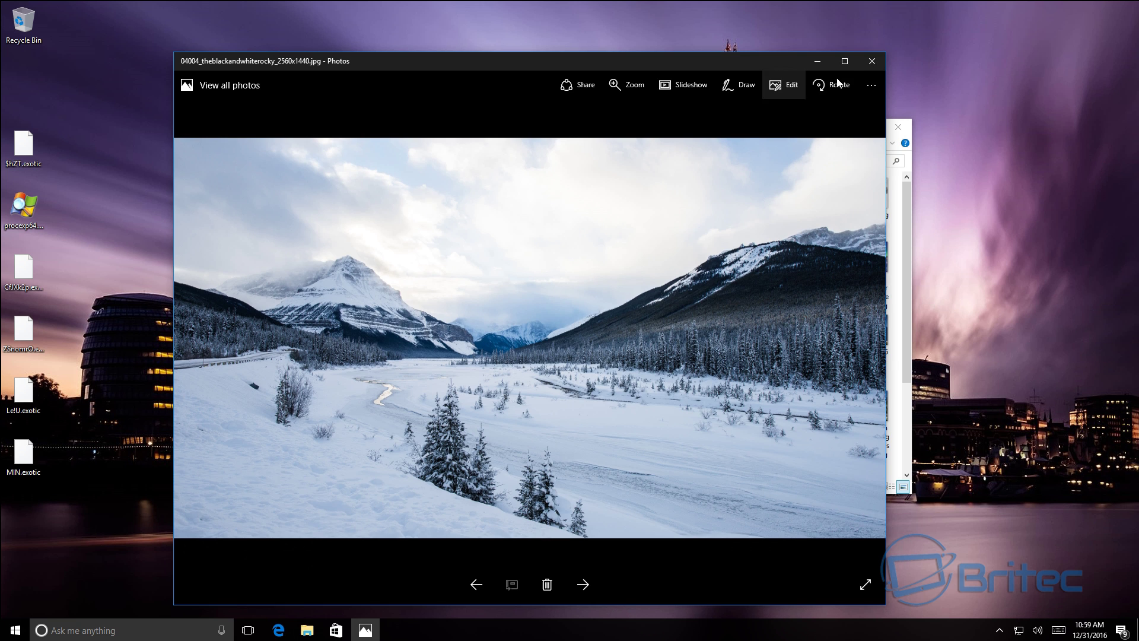
{"action": "key", "text": "alt+F4"}
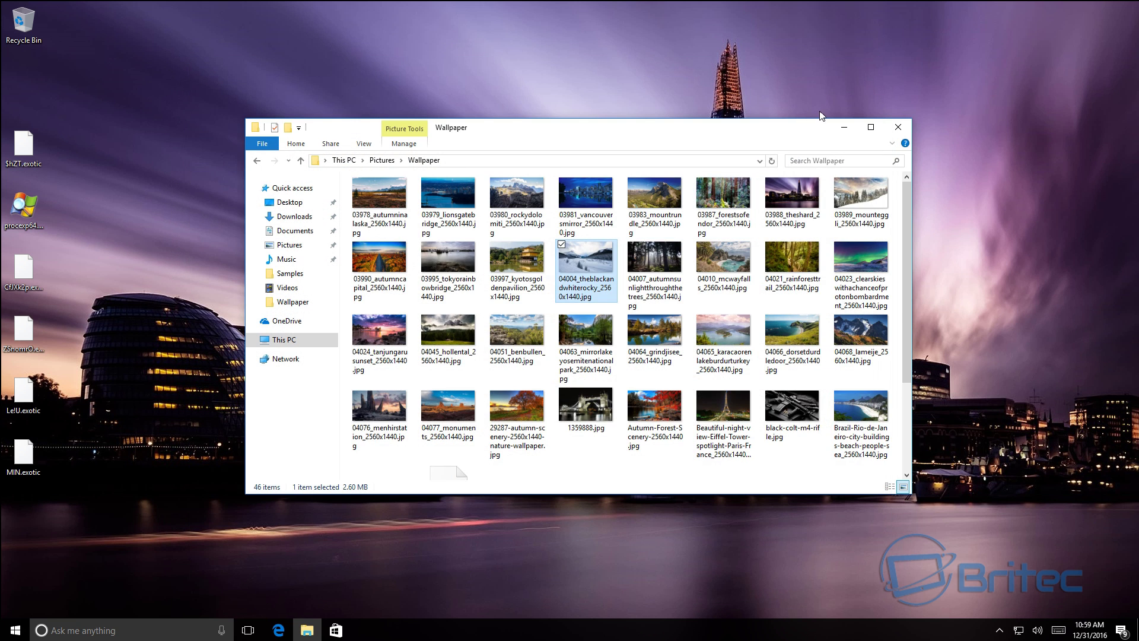
Look through the Wallpaper folder for encrypted files, view the Great lake snow scenery wallpaper in Photos, and close it
{"action": "scroll", "coordinate": [594, 380], "scroll_direction": "down", "scroll_amount": 1}
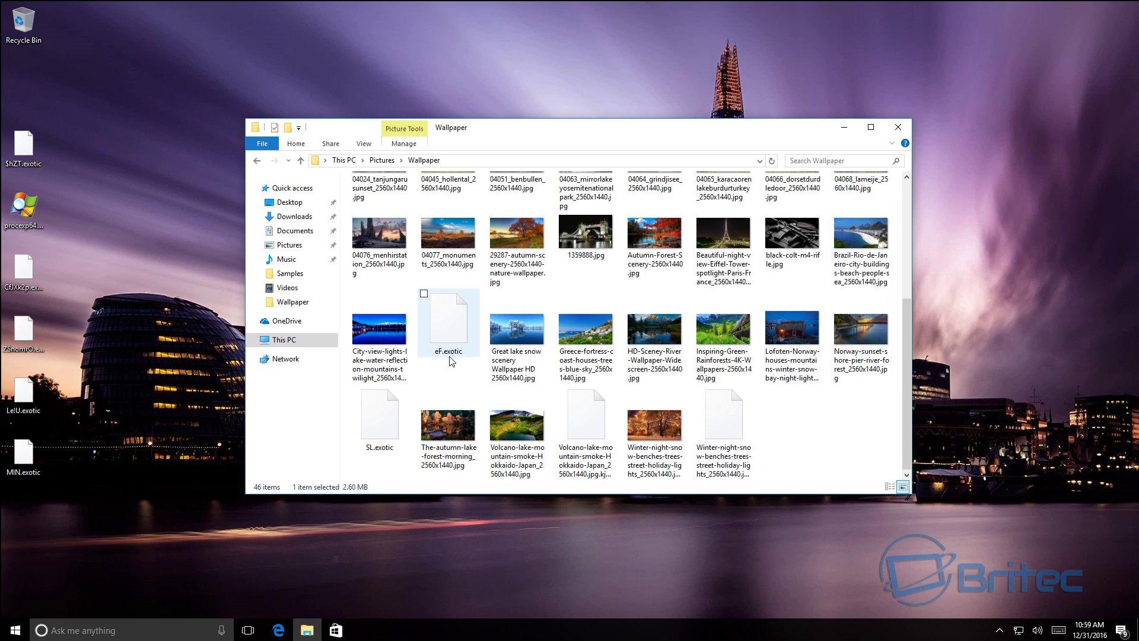
{"action": "left_click", "coordinate": [381, 438]}
{"action": "scroll", "coordinate": [790, 439], "scroll_direction": "up", "scroll_amount": 2}
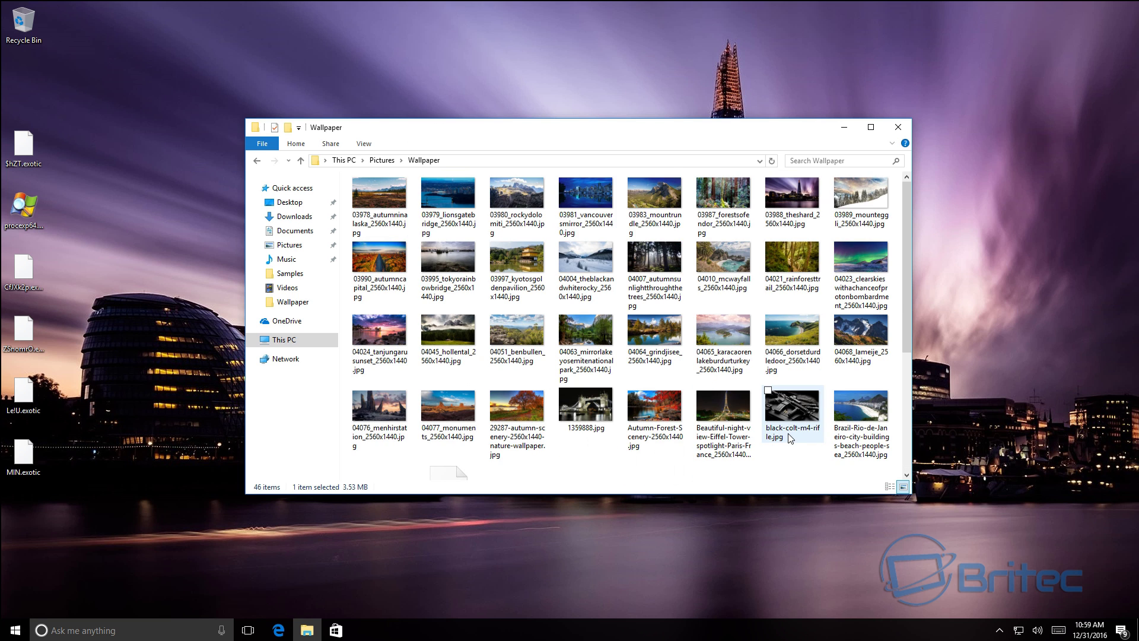
{"action": "scroll", "coordinate": [790, 439], "scroll_direction": "down", "scroll_amount": 2}
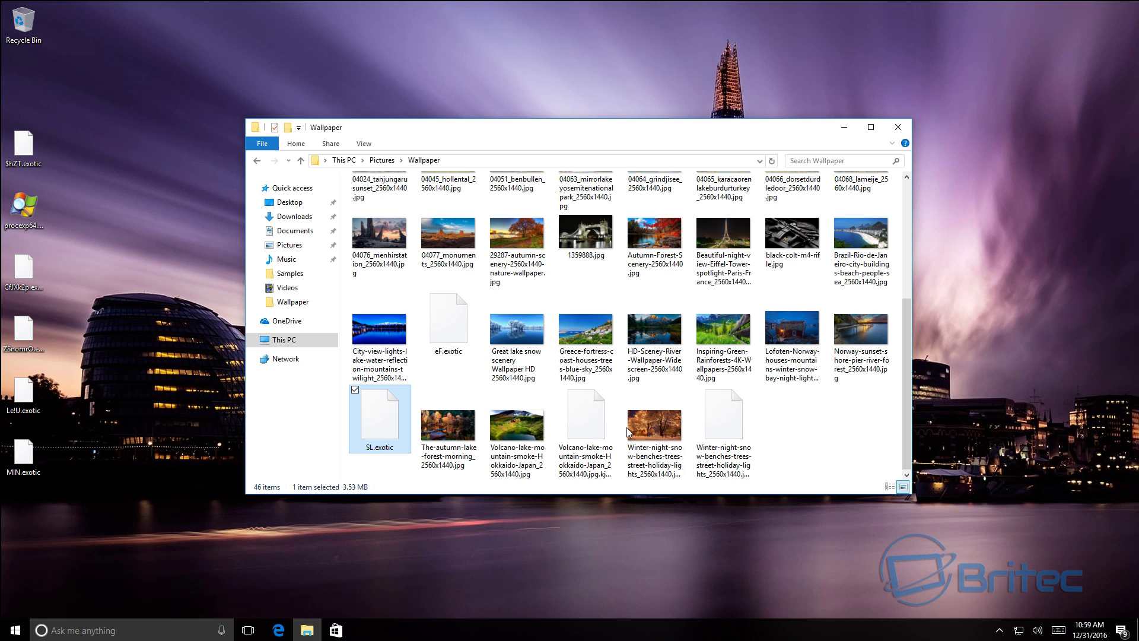
{"action": "double_click", "coordinate": [511, 337]}
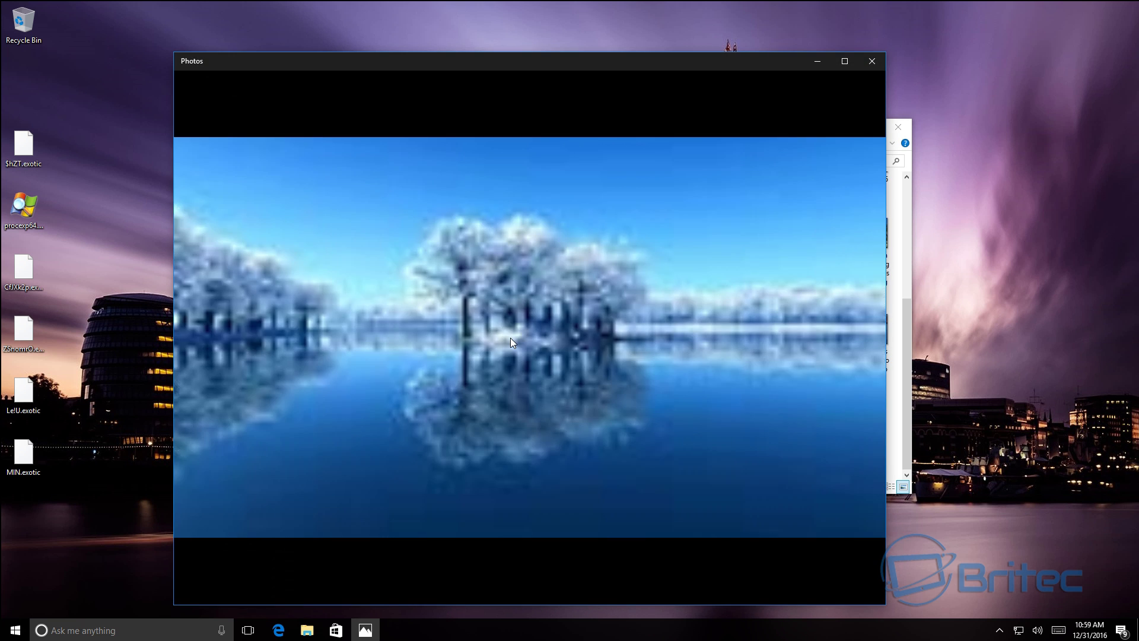
{"action": "left_click", "coordinate": [873, 62]}
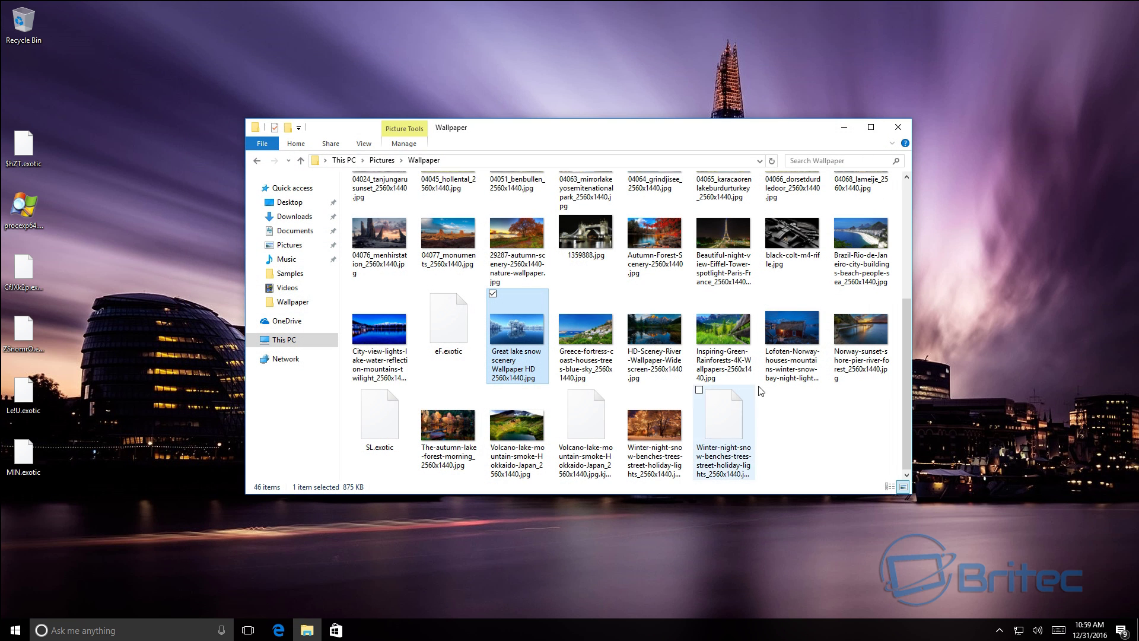
Examine the eF.exotic and SL.exotic files among the images in the Wallpaper folder
{"action": "left_click", "coordinate": [456, 322]}
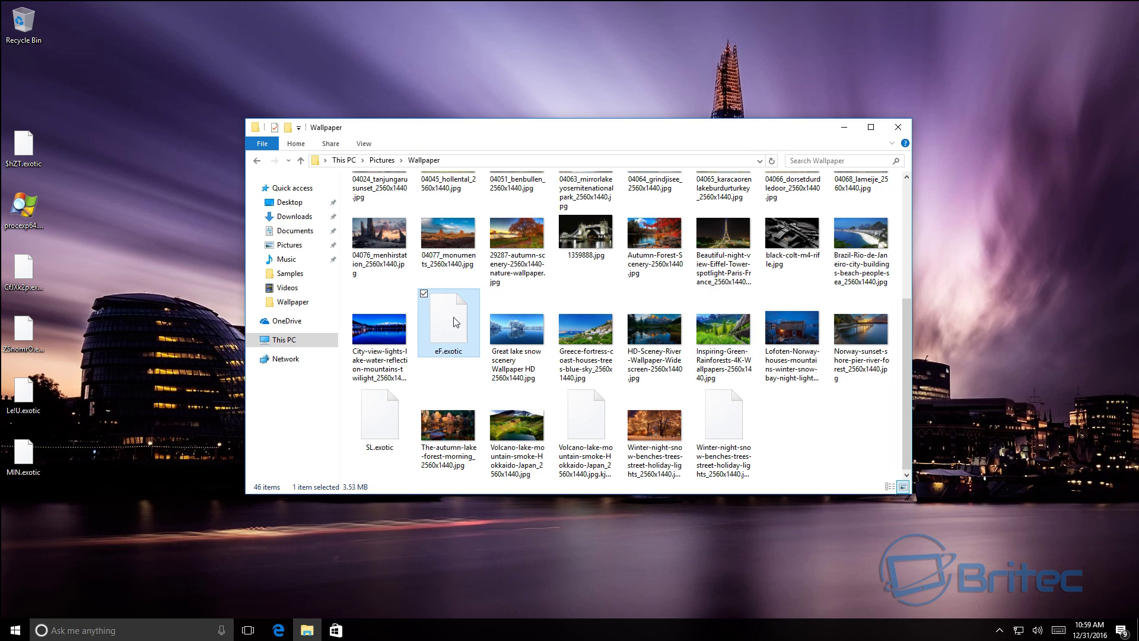
{"action": "left_click", "coordinate": [379, 434]}
{"action": "left_click", "coordinate": [445, 335]}
{"action": "left_click", "coordinate": [384, 420]}
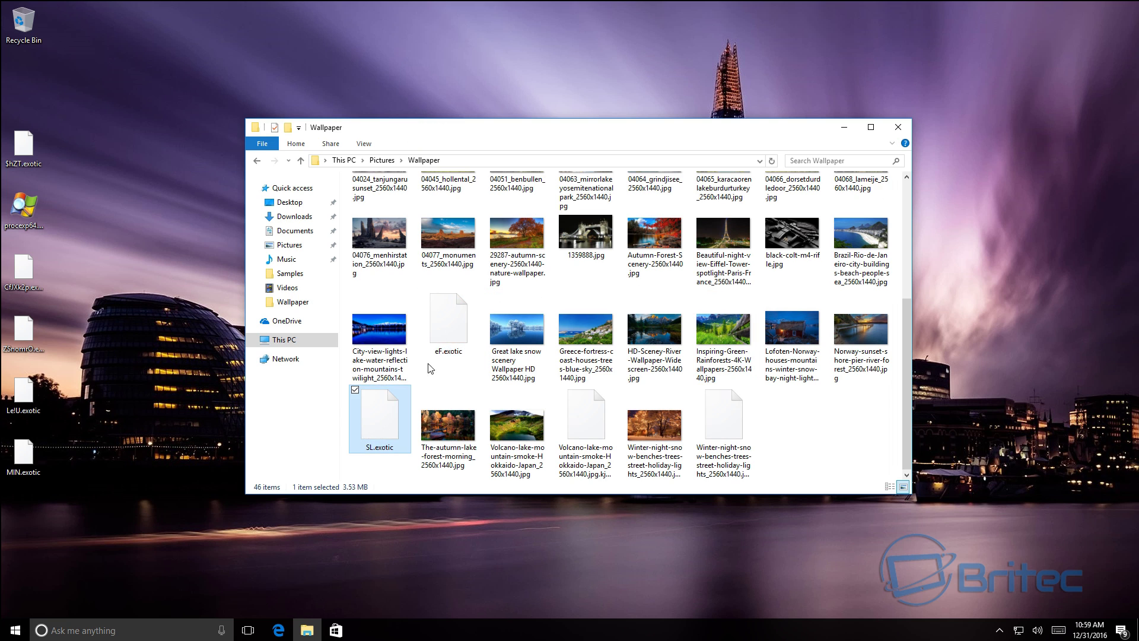
{"action": "left_click", "coordinate": [450, 332]}
{"action": "left_click", "coordinate": [388, 411]}
{"action": "left_click", "coordinate": [442, 335]}
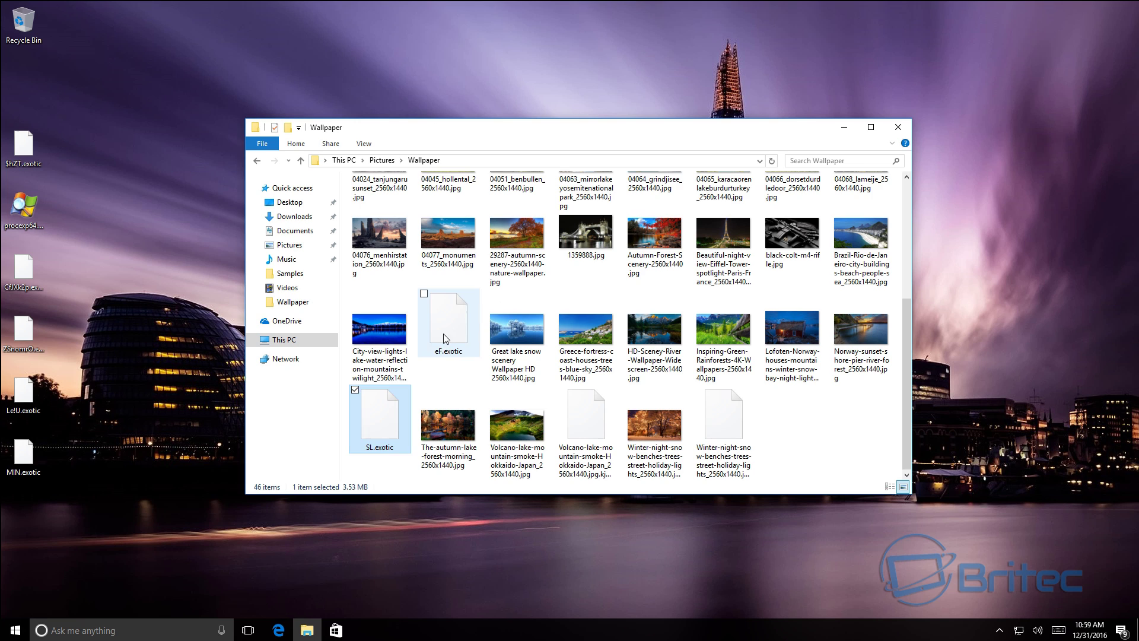
{"action": "left_click", "coordinate": [386, 424]}
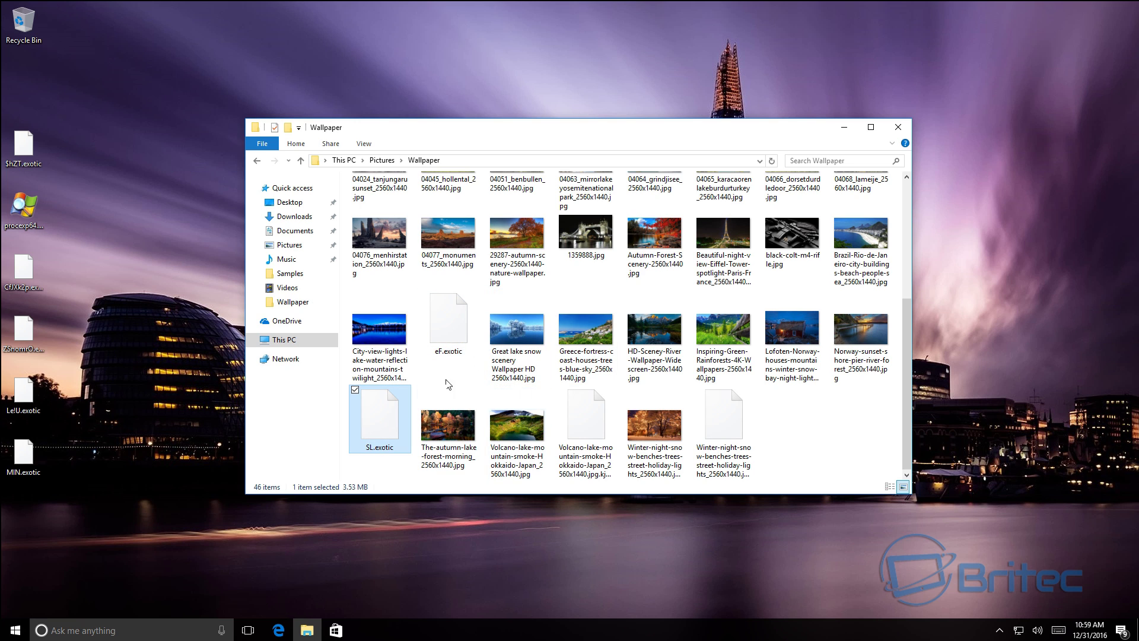
{"action": "left_click", "coordinate": [454, 334]}
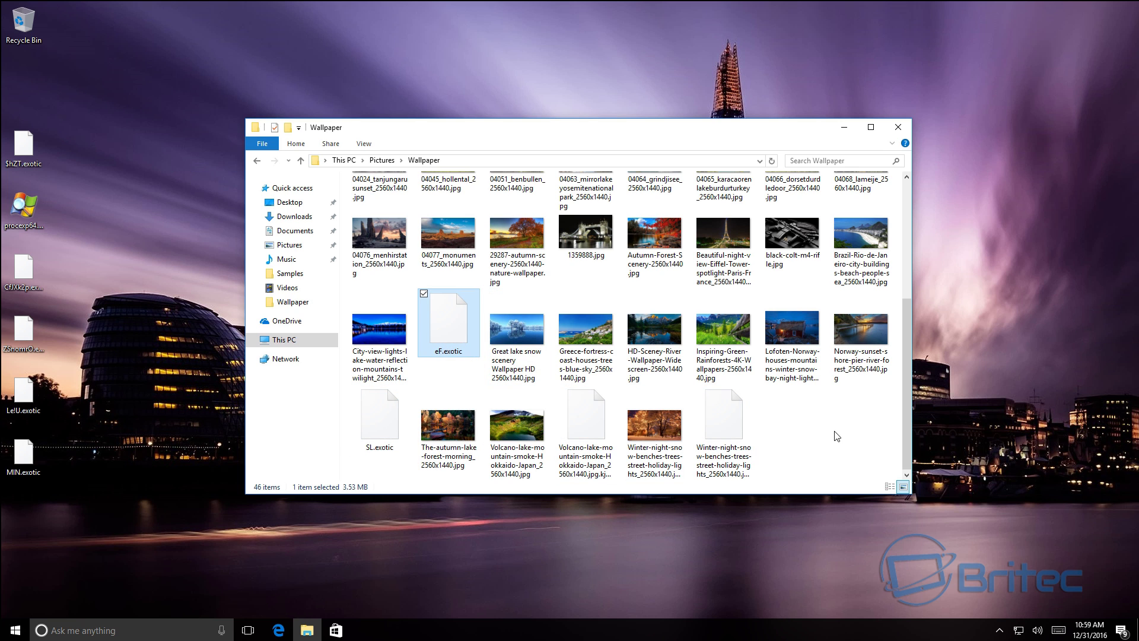
{"action": "scroll", "coordinate": [837, 436], "scroll_direction": "up", "scroll_amount": 3}
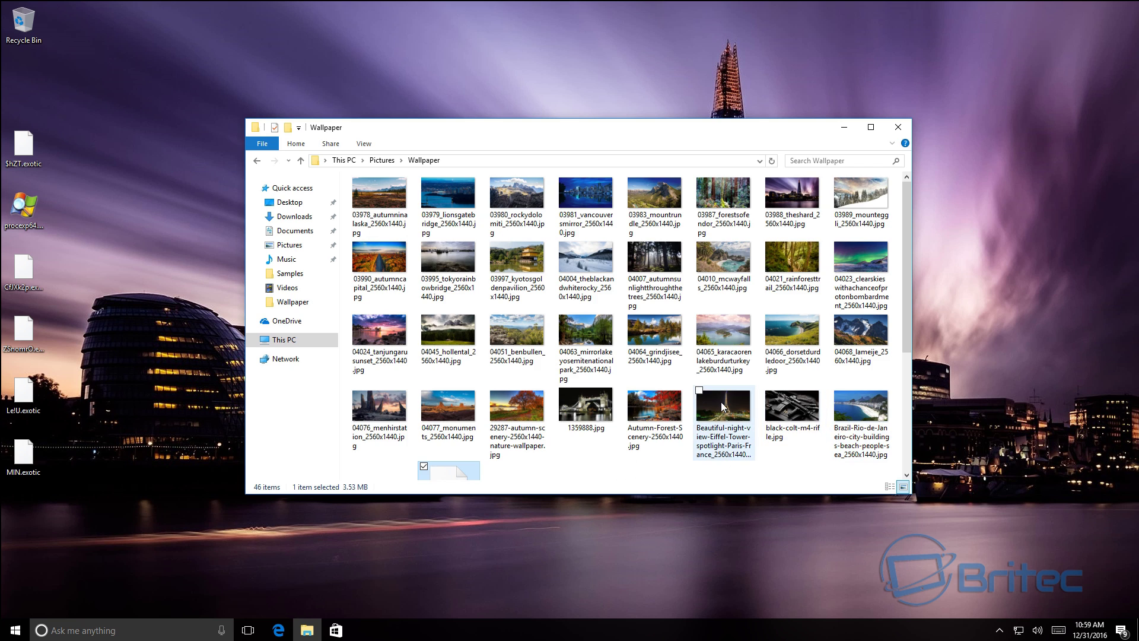
{"action": "scroll", "coordinate": [701, 390], "scroll_direction": "down", "scroll_amount": 3}
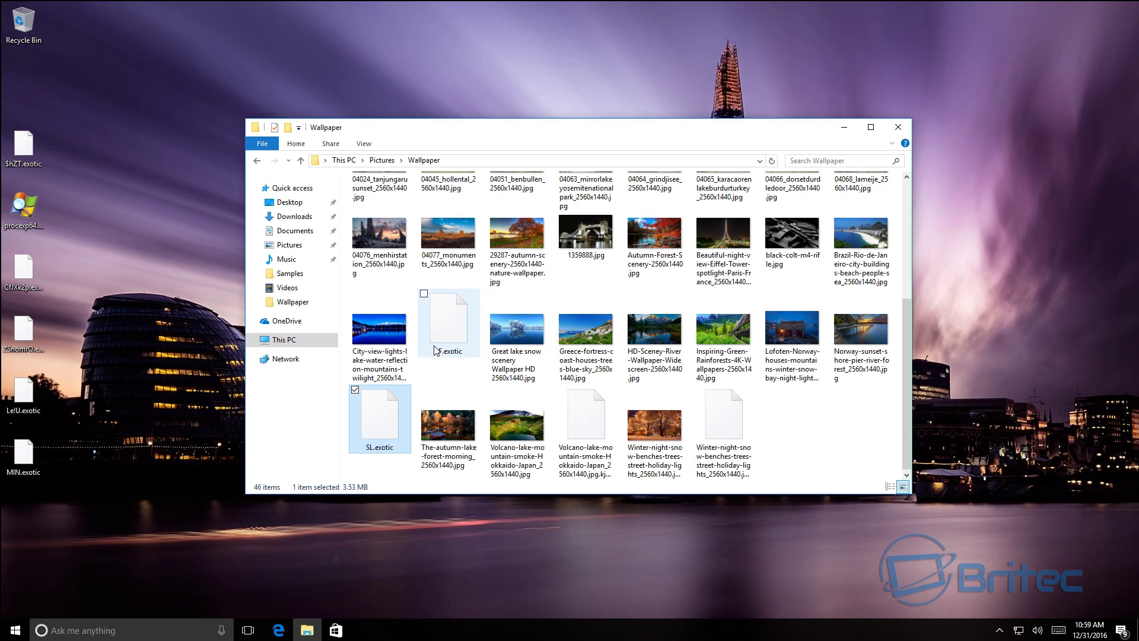
{"action": "scroll", "coordinate": [659, 428], "scroll_direction": "up", "scroll_amount": 3}
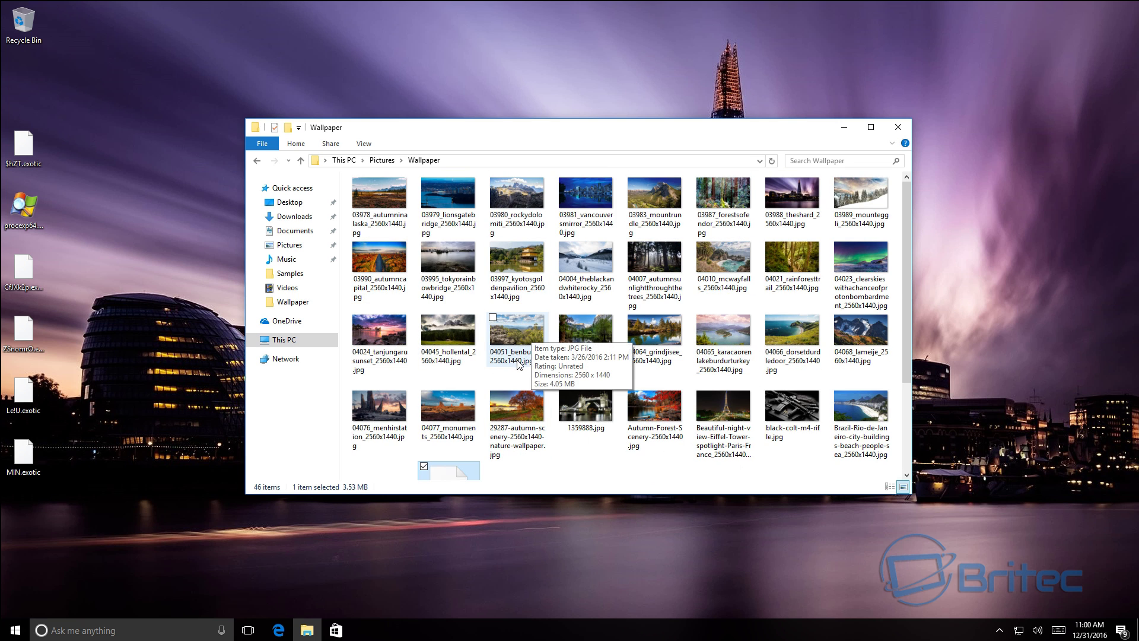
{"action": "scroll", "coordinate": [516, 366], "scroll_direction": "down", "scroll_amount": 3}
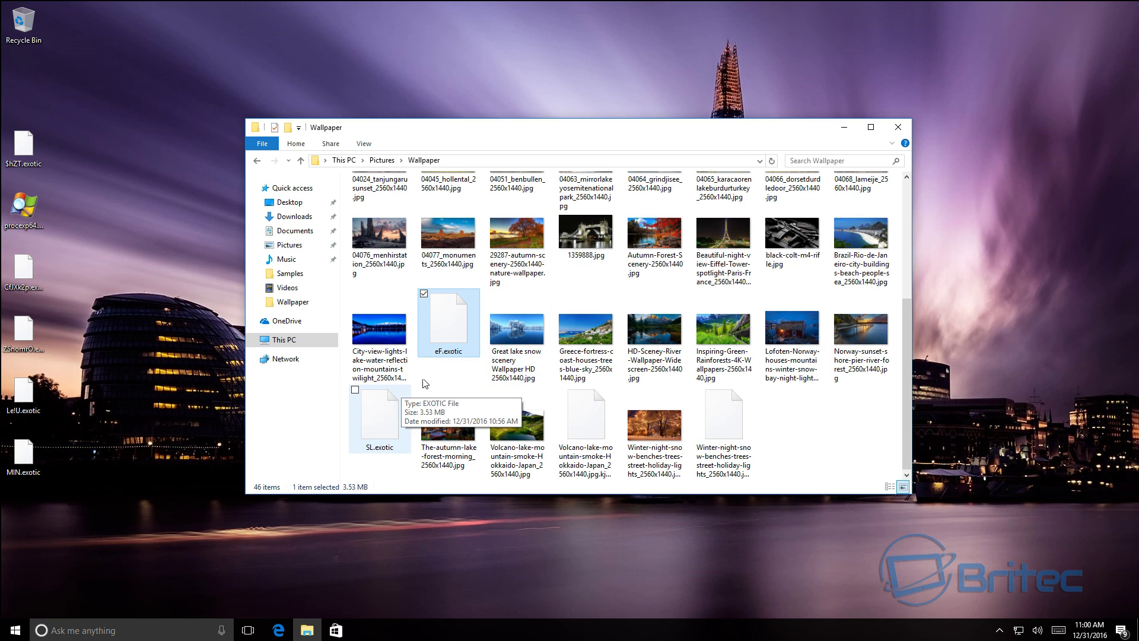
{"action": "left_click", "coordinate": [379, 437]}
View 04045_hollental_2560x1440.jpg in Photos, close it, and look over the remaining files in the Wallpaper folder
{"action": "double_click", "coordinate": [571, 392]}
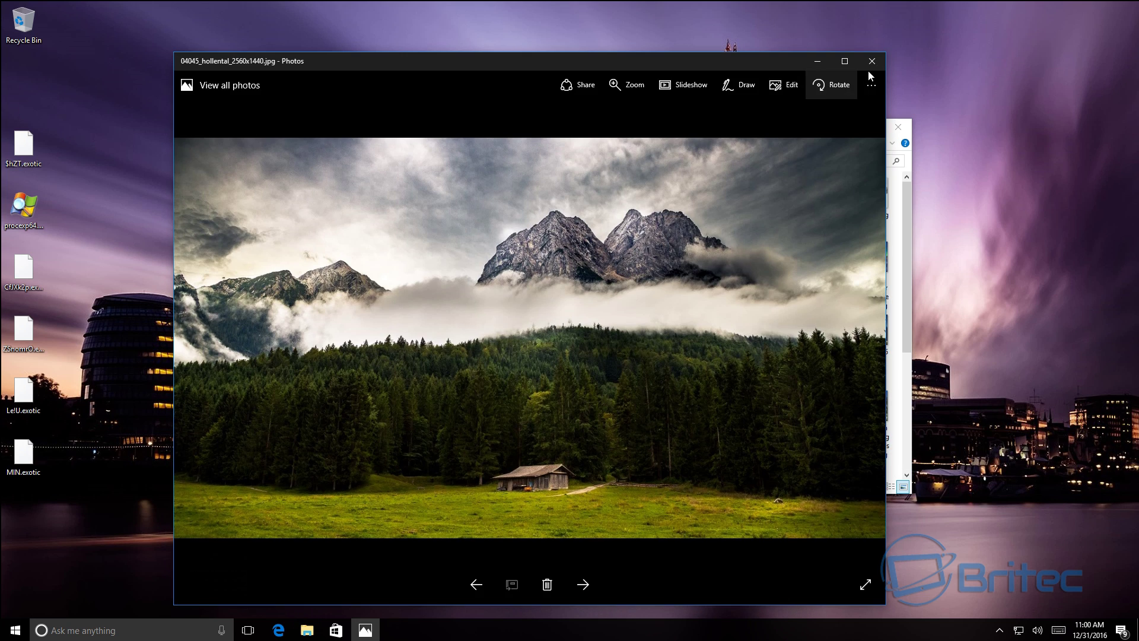
{"action": "left_click", "coordinate": [873, 61]}
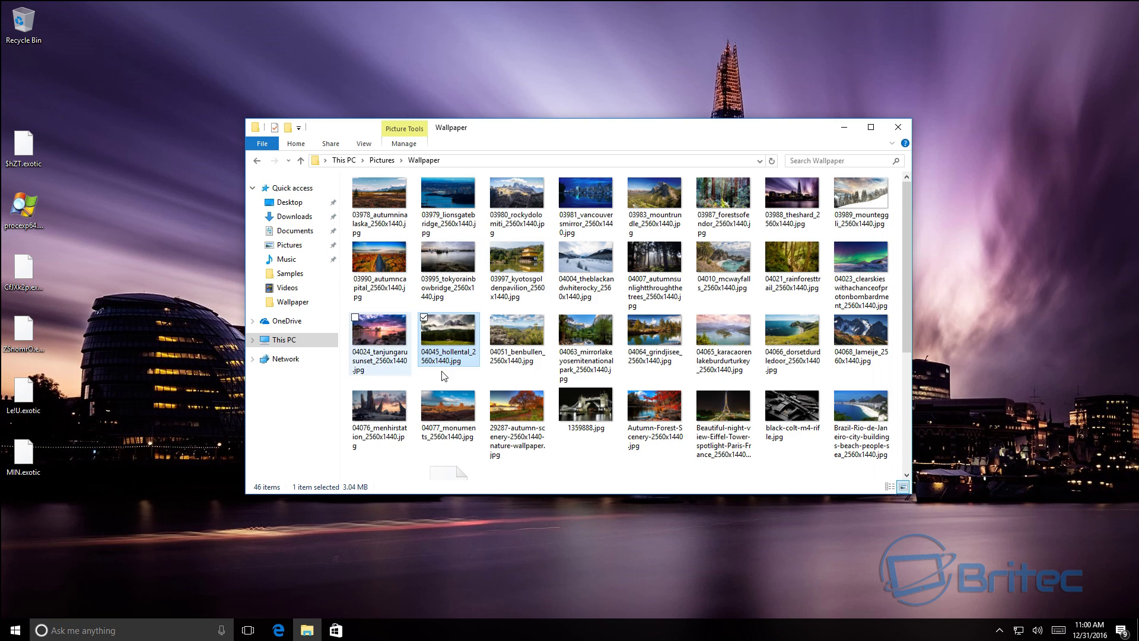
{"action": "scroll", "coordinate": [546, 385], "scroll_direction": "down", "scroll_amount": 3}
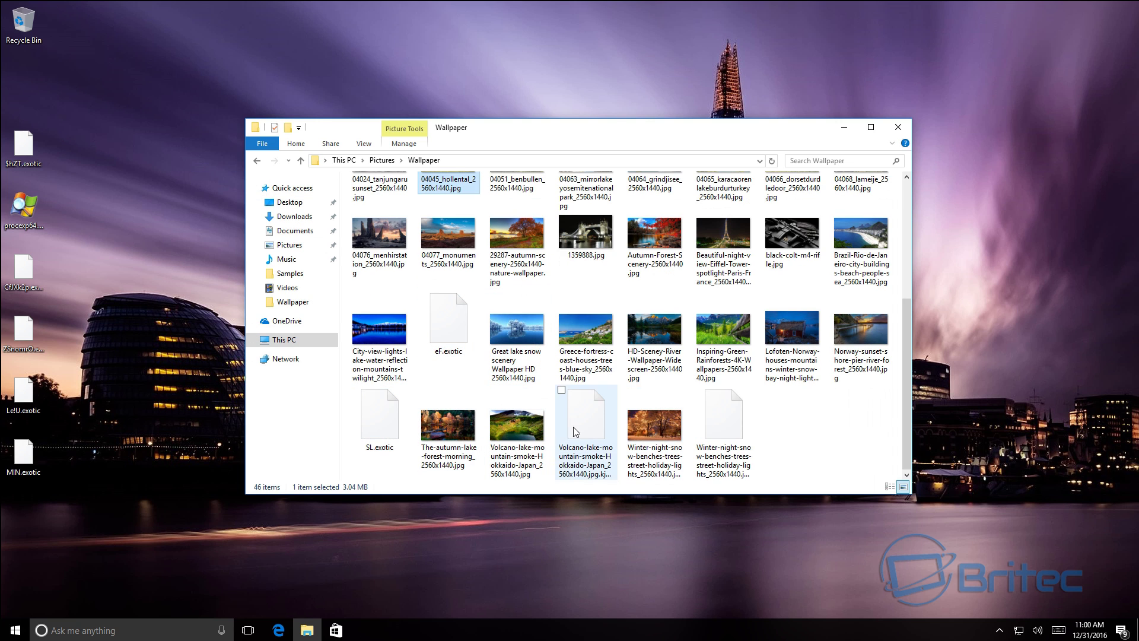
Inspect the files in the New York folder of Pictures for encryption, and return to Pictures
{"action": "left_click", "coordinate": [257, 161]}
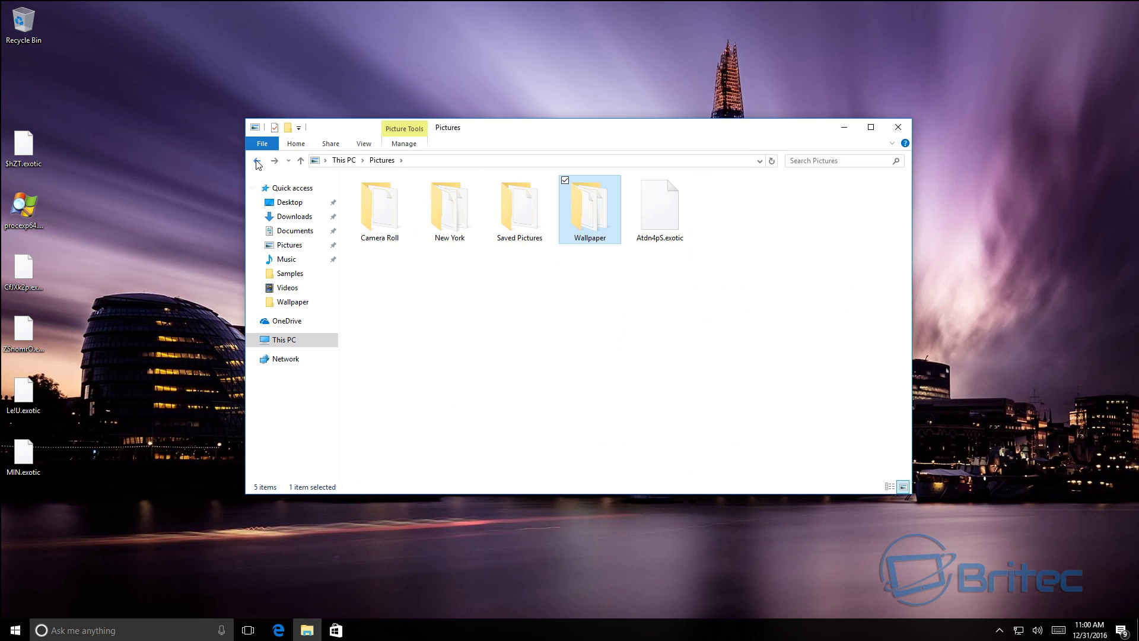
{"action": "double_click", "coordinate": [455, 224]}
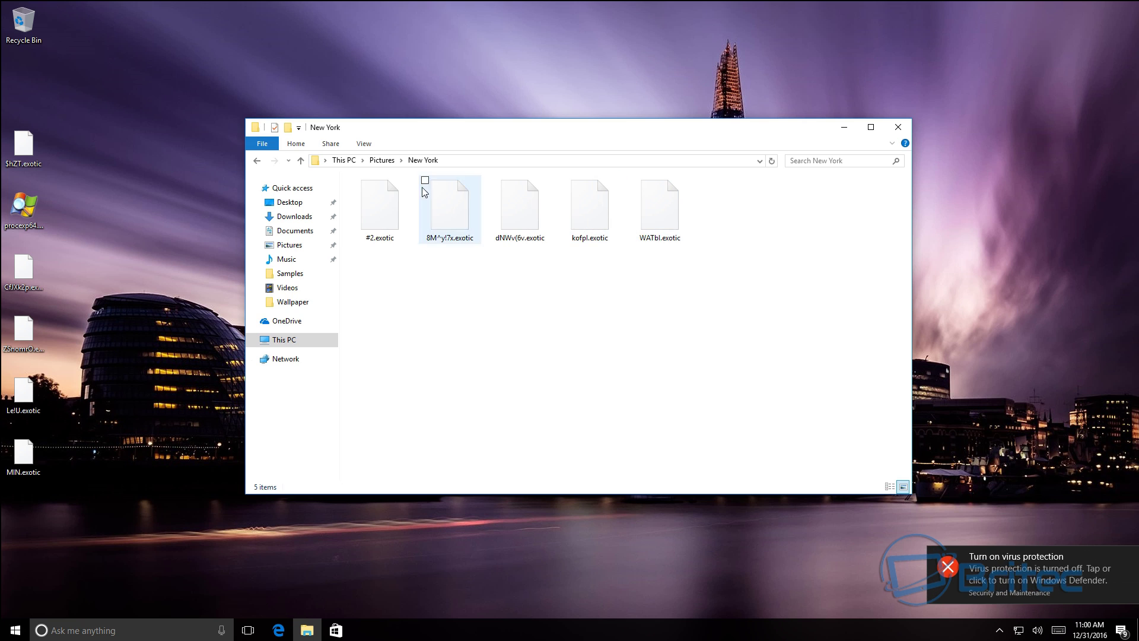
{"action": "left_click", "coordinate": [257, 162]}
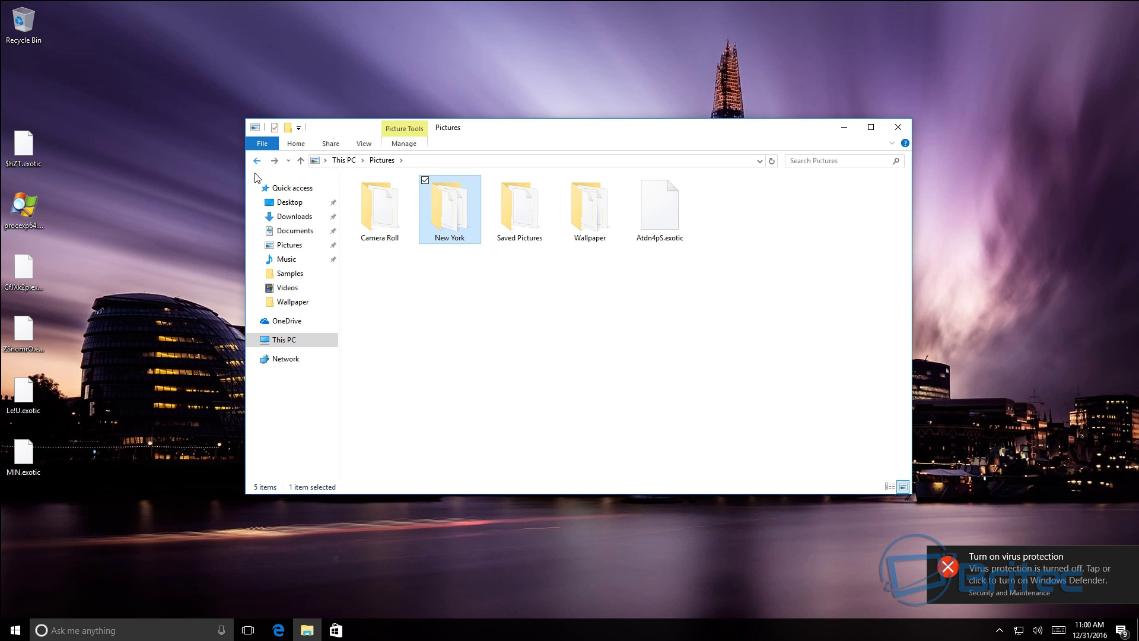
{"action": "double_click", "coordinate": [448, 233]}
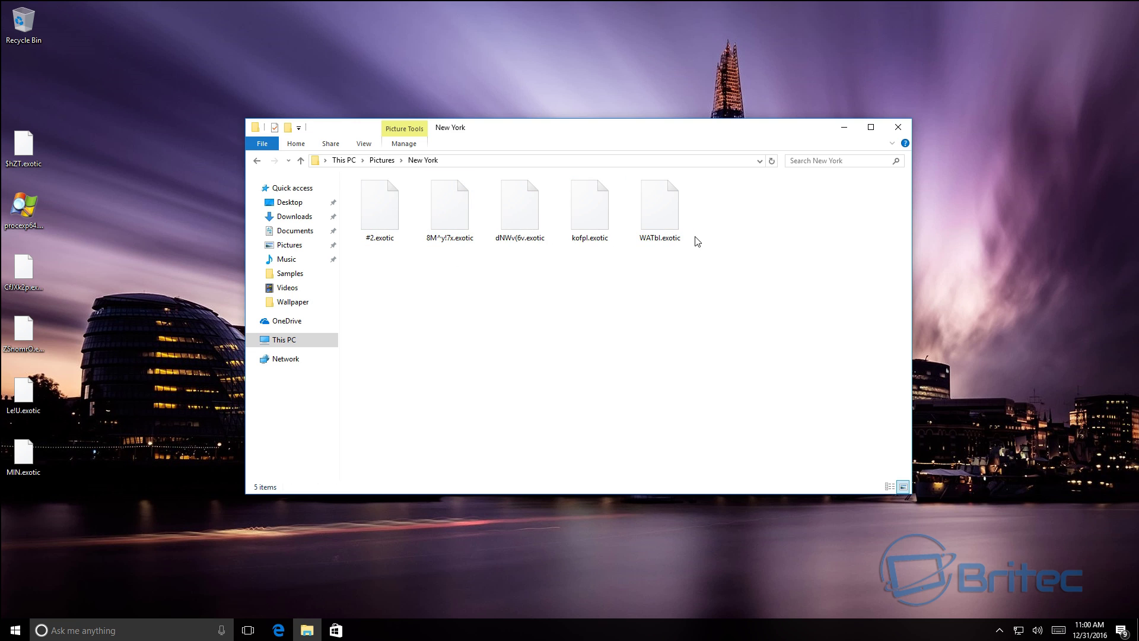
{"action": "left_click", "coordinate": [257, 162]}
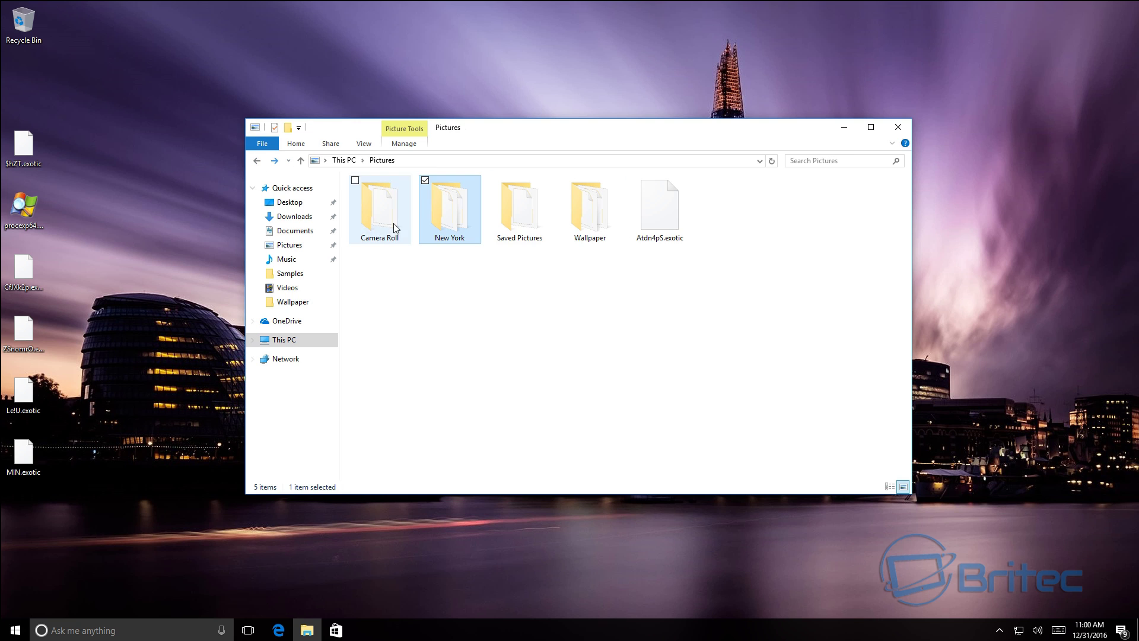
Check the Saved Pictures folder for encrypted files, recheck the Wallpaper folder, and return to Pictures
{"action": "double_click", "coordinate": [526, 231]}
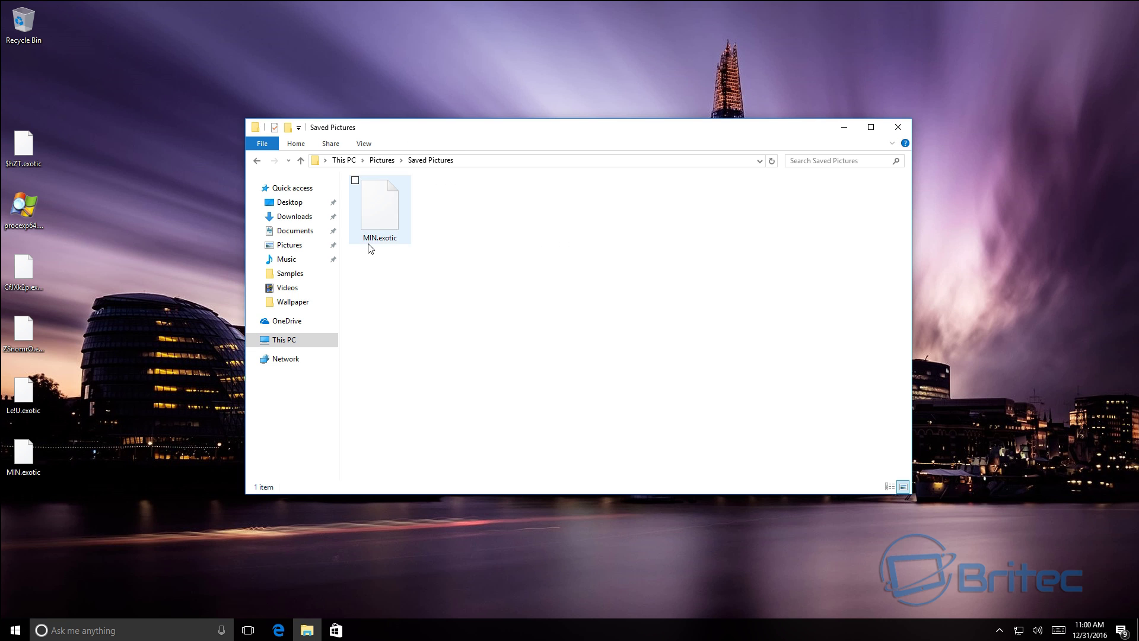
{"action": "left_click", "coordinate": [256, 161]}
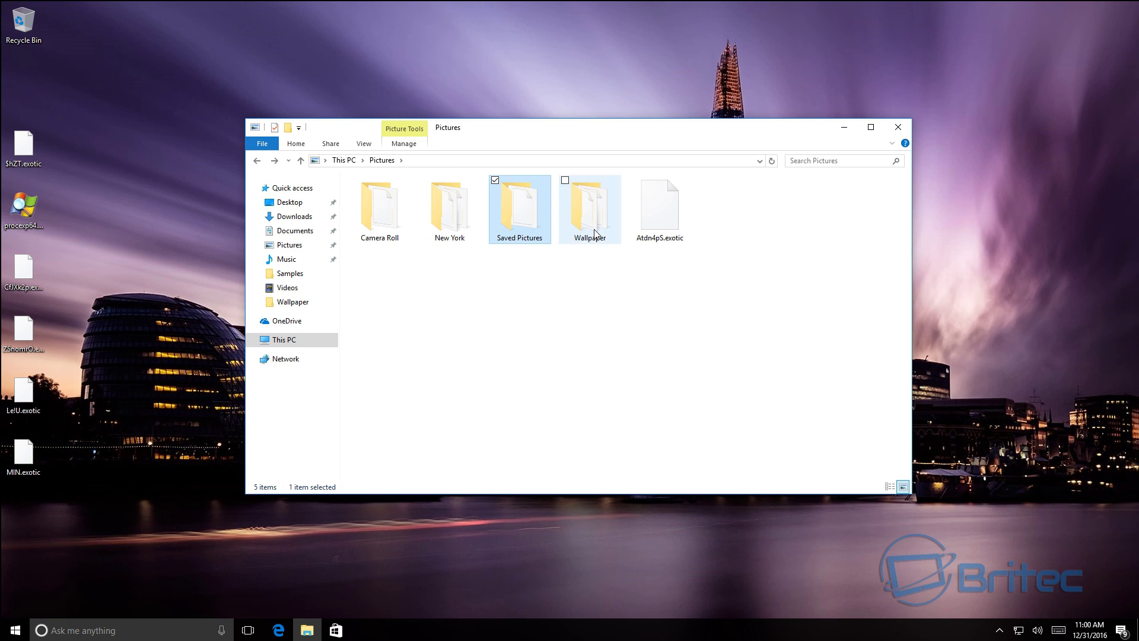
{"action": "double_click", "coordinate": [587, 208]}
{"action": "left_click", "coordinate": [256, 161]}
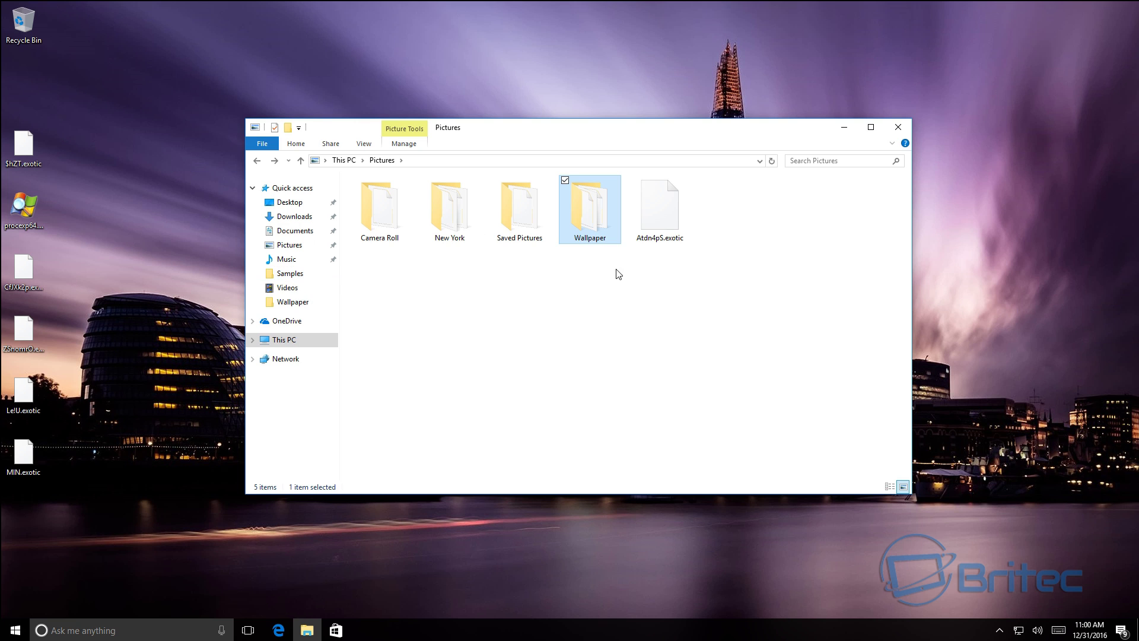
Check the Downloads and Documents folders for encrypted files
{"action": "left_click", "coordinate": [302, 220]}
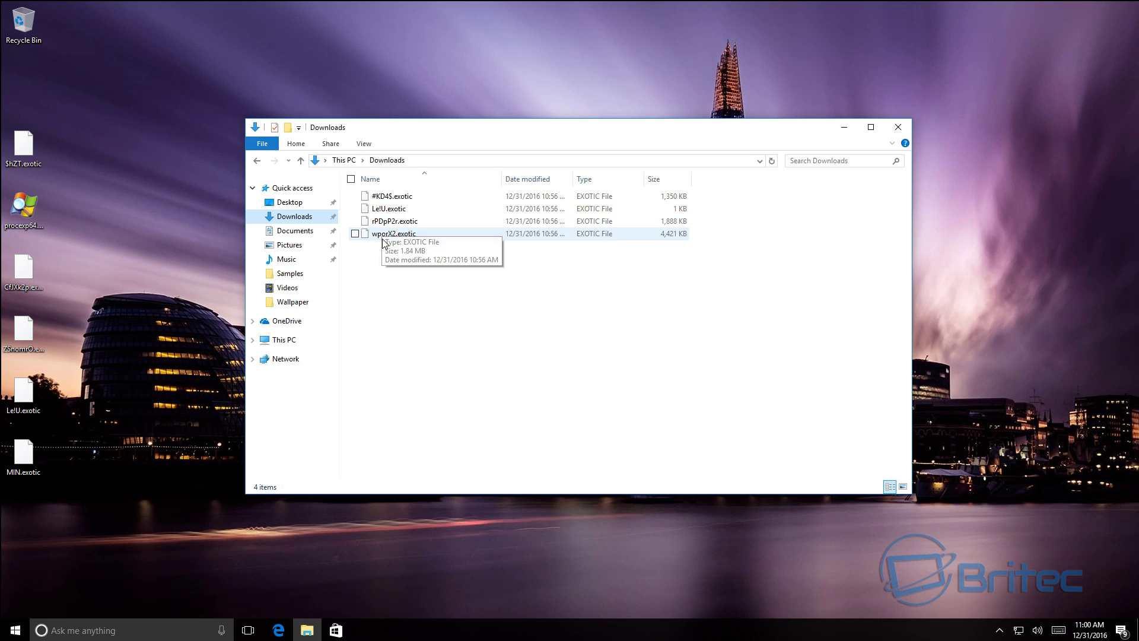
{"action": "left_click", "coordinate": [295, 232]}
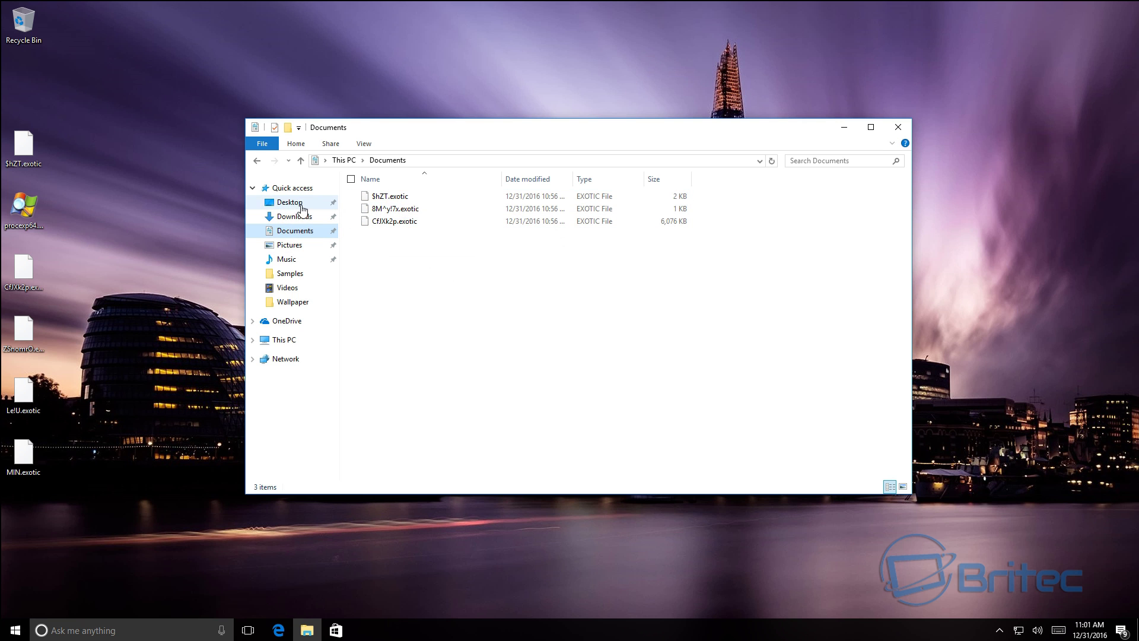
Close Documents, look through the Crypto Locker and New Jigsaw folders in Samples, and close the Samples window
{"action": "left_click", "coordinate": [898, 127]}
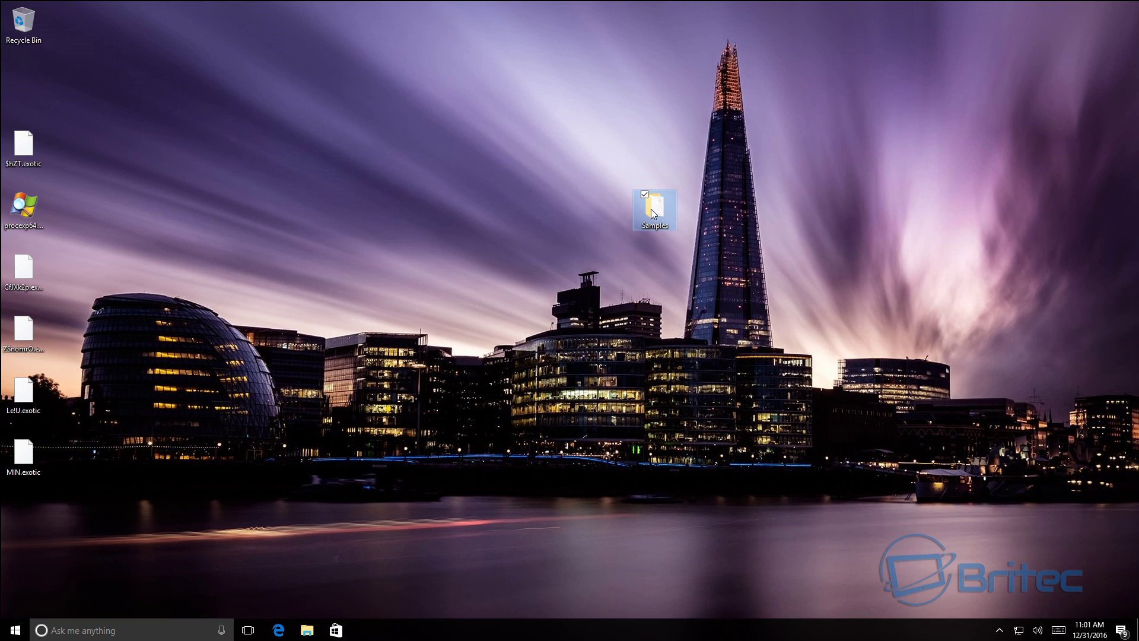
{"action": "double_click", "coordinate": [651, 212]}
{"action": "left_click", "coordinate": [389, 248]}
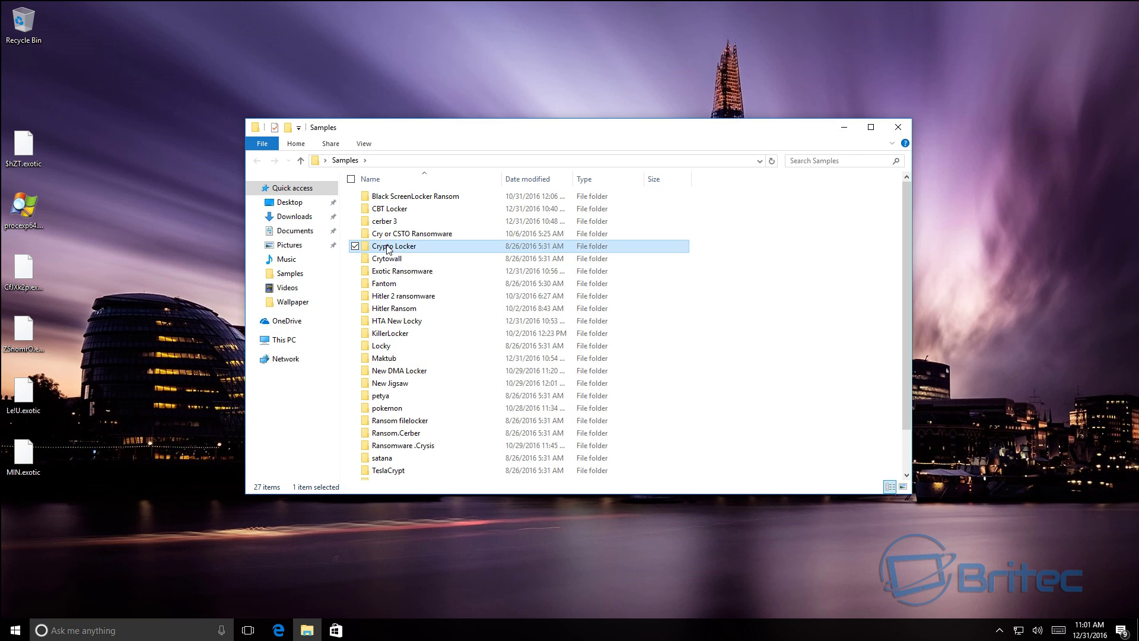
{"action": "double_click", "coordinate": [388, 249]}
{"action": "left_click", "coordinate": [258, 160]}
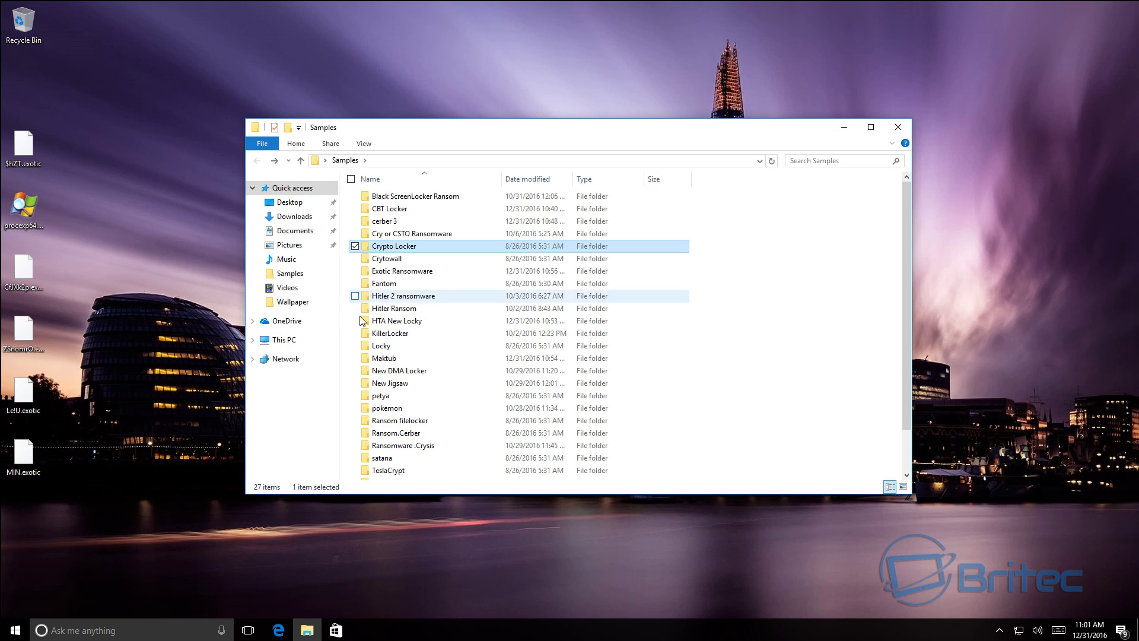
{"action": "double_click", "coordinate": [408, 383]}
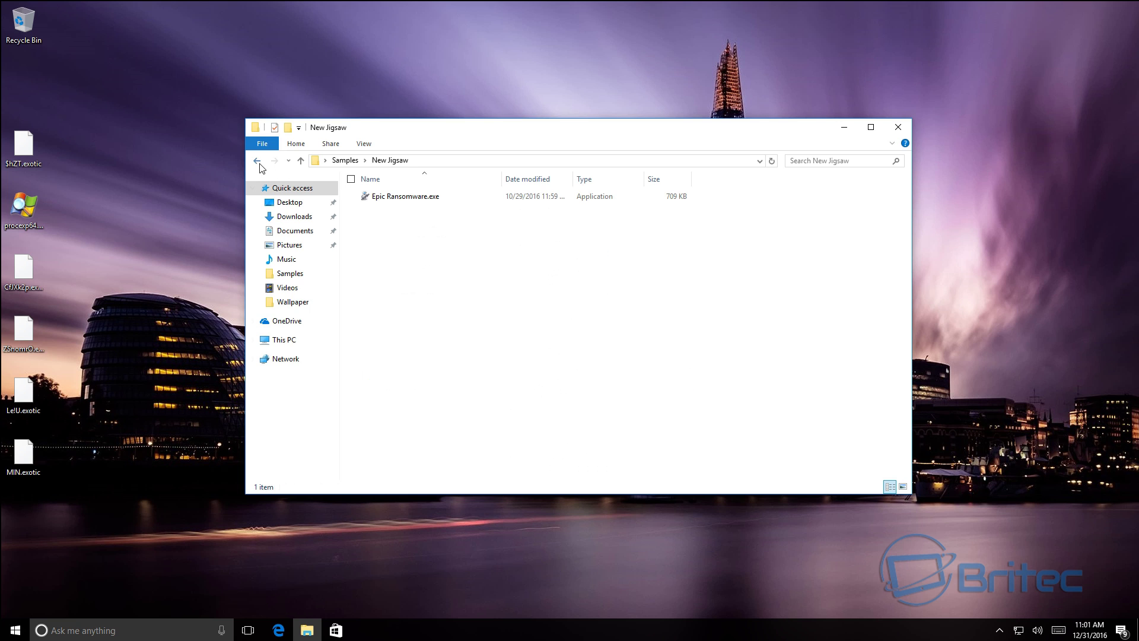
{"action": "left_click", "coordinate": [258, 161]}
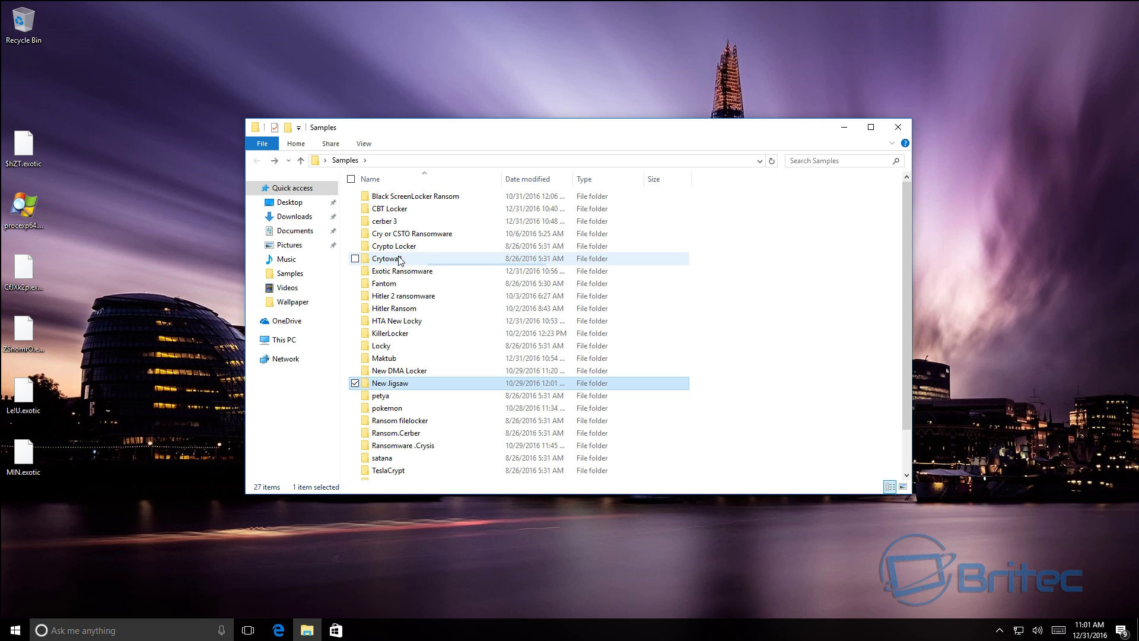
{"action": "left_click", "coordinate": [899, 127]}
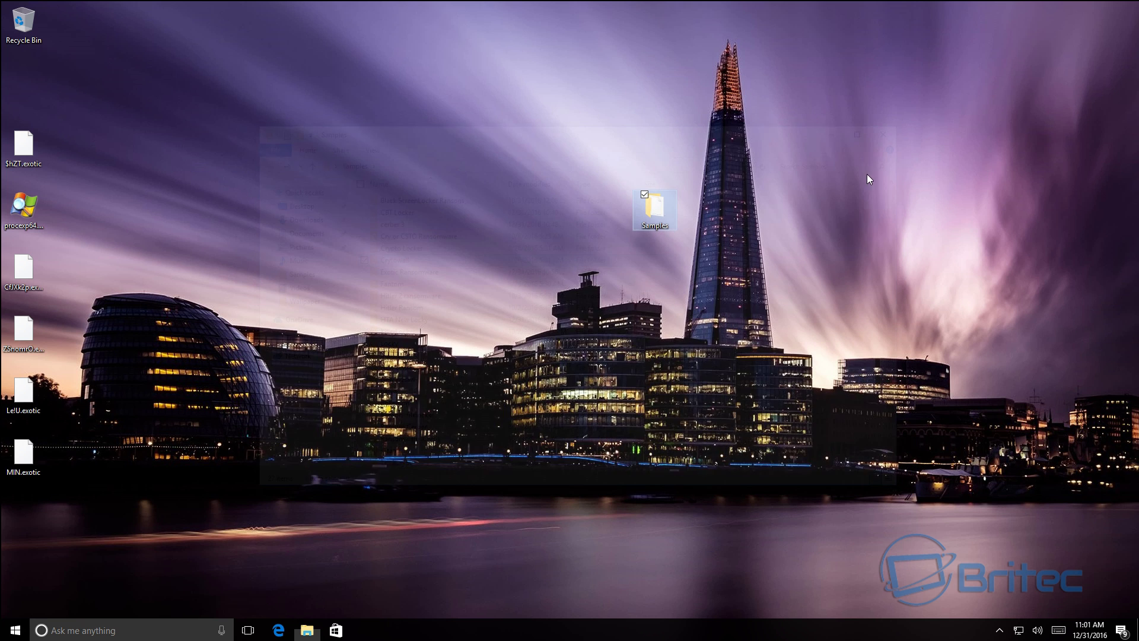
{"action": "left_click", "coordinate": [505, 262]}
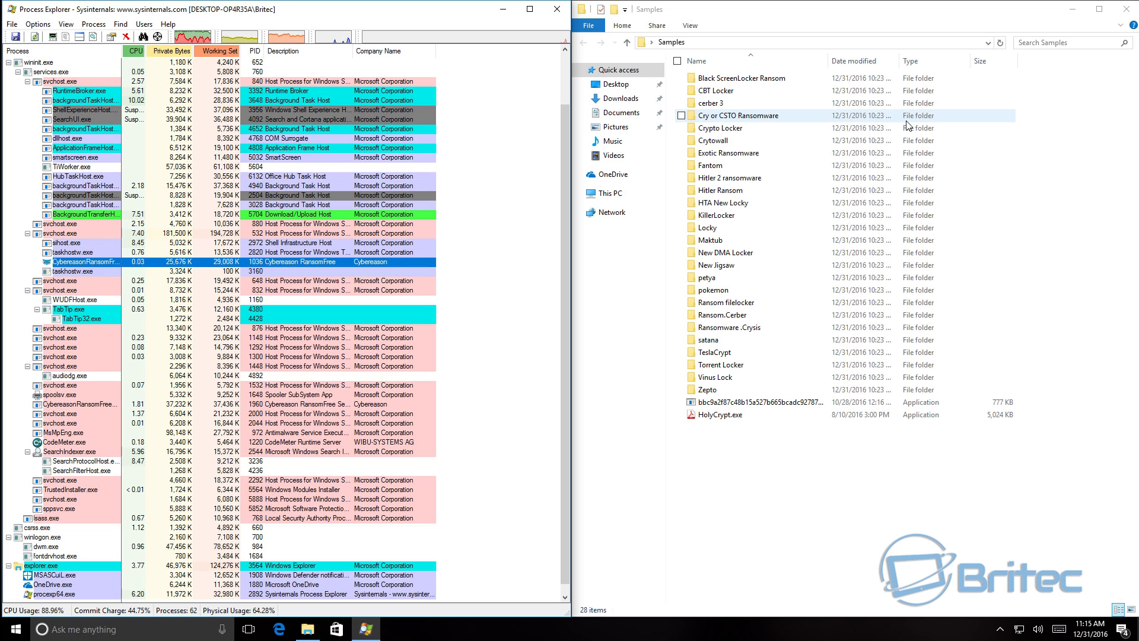
Minimize Process Explorer, inspect the Wallpaper folder of Pictures in a new File Explorer window, and close that window
{"action": "left_click", "coordinate": [500, 9]}
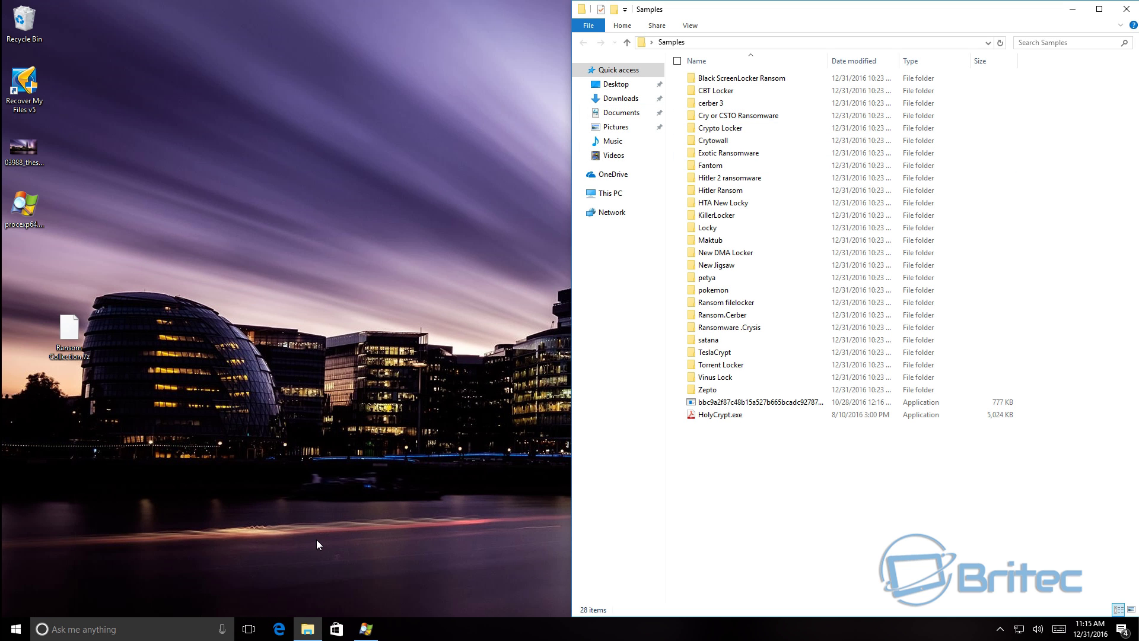
{"action": "left_click", "coordinate": [307, 632]}
{"action": "right_click", "coordinate": [307, 631]}
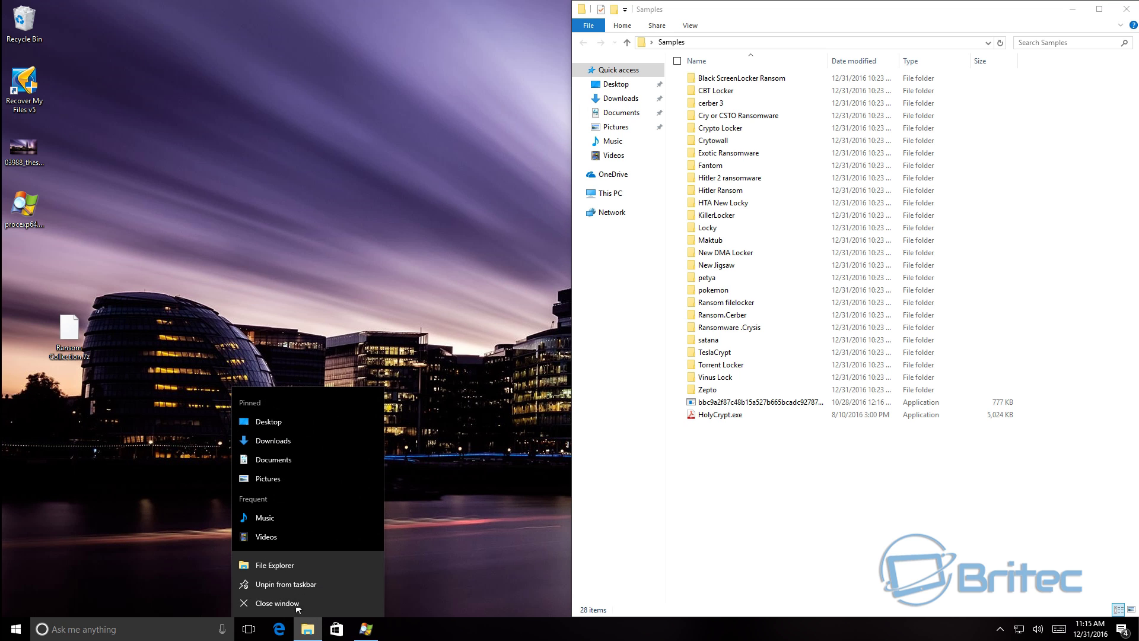
{"action": "left_click", "coordinate": [290, 566]}
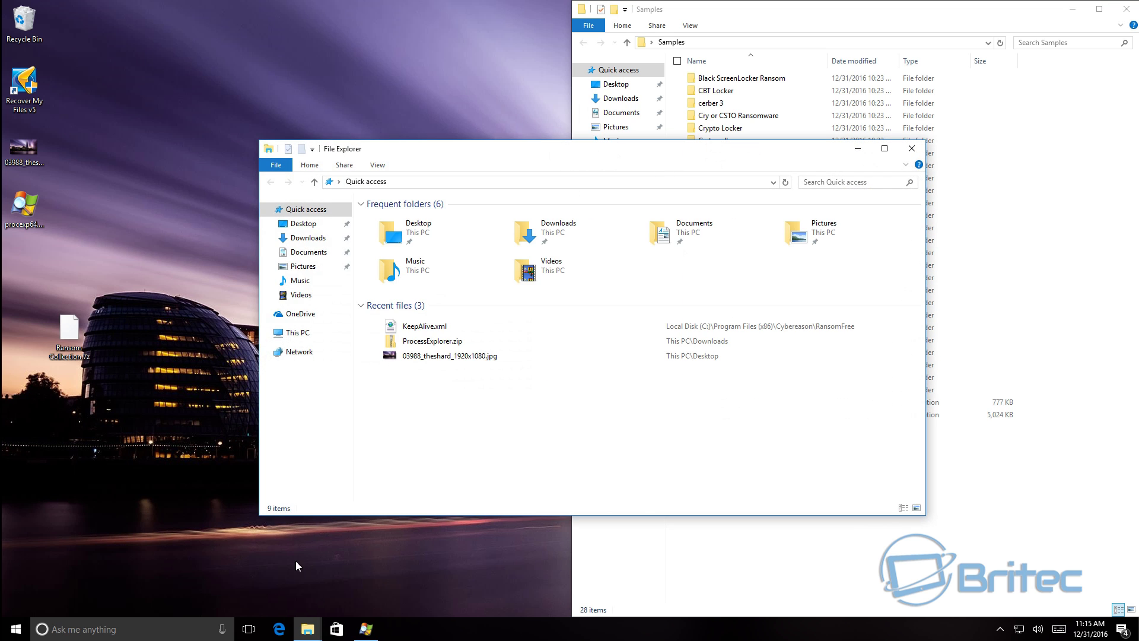
{"action": "double_click", "coordinate": [806, 234]}
{"action": "double_click", "coordinate": [620, 236]}
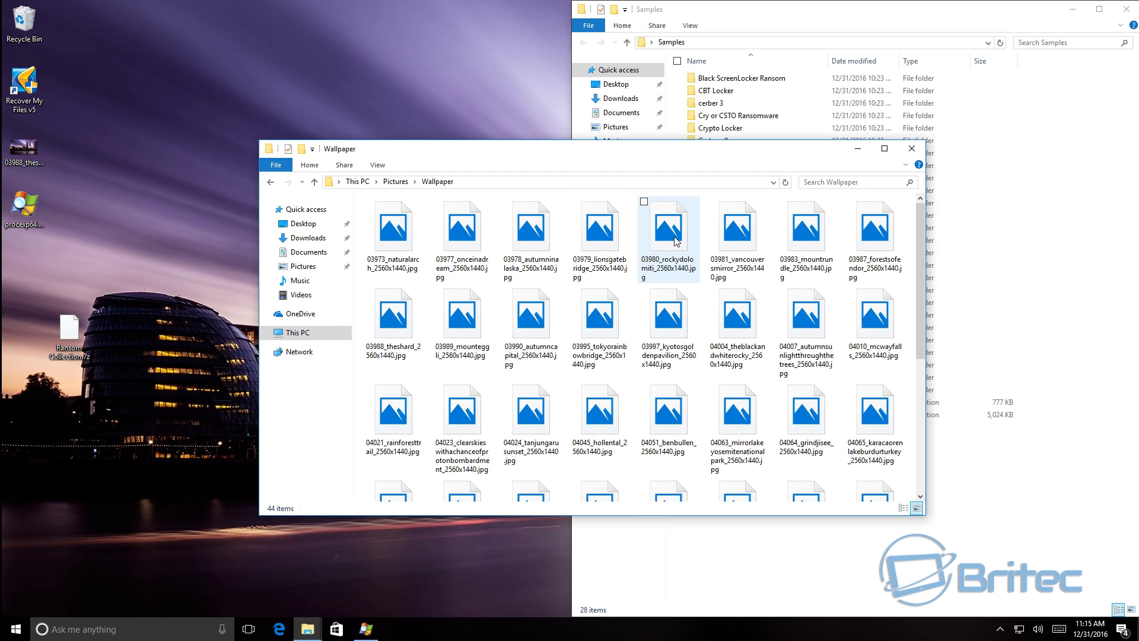
{"action": "left_click", "coordinate": [914, 149]}
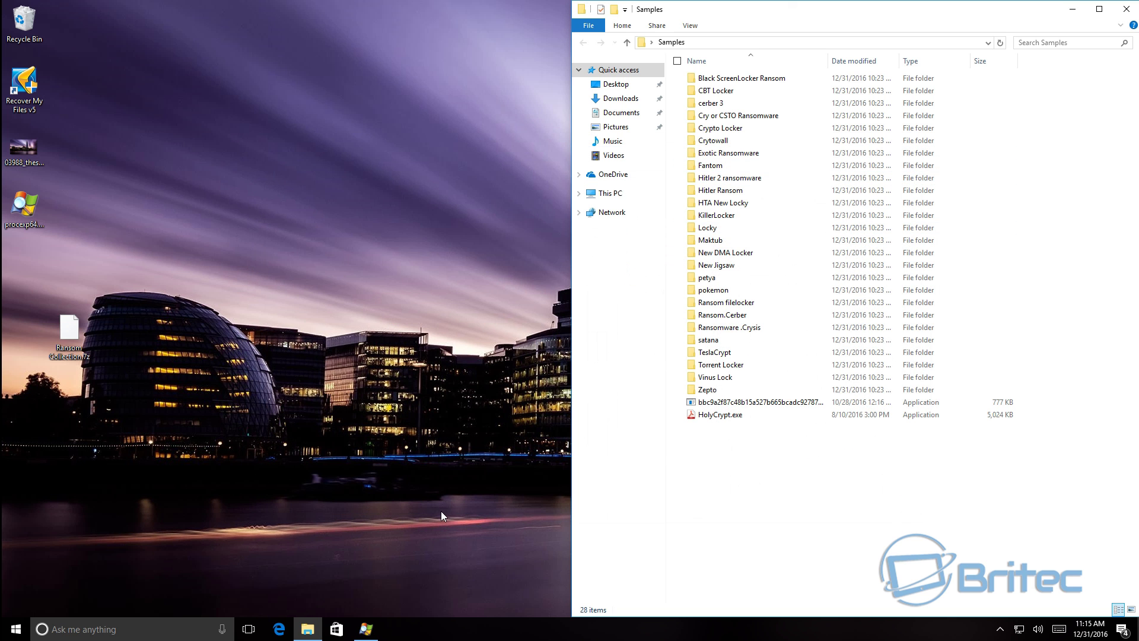
Restore Process Explorer, run HolyCrypt.exe from Samples, and have RansomFree stop and clean the threat
{"action": "left_click", "coordinate": [366, 629]}
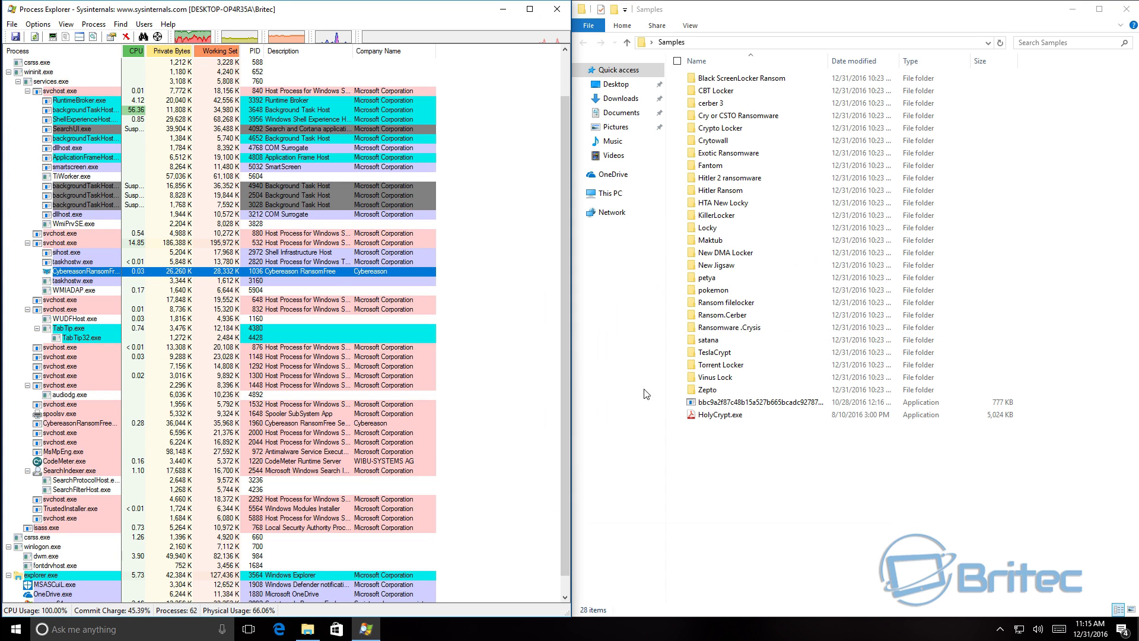
{"action": "left_click", "coordinate": [721, 414]}
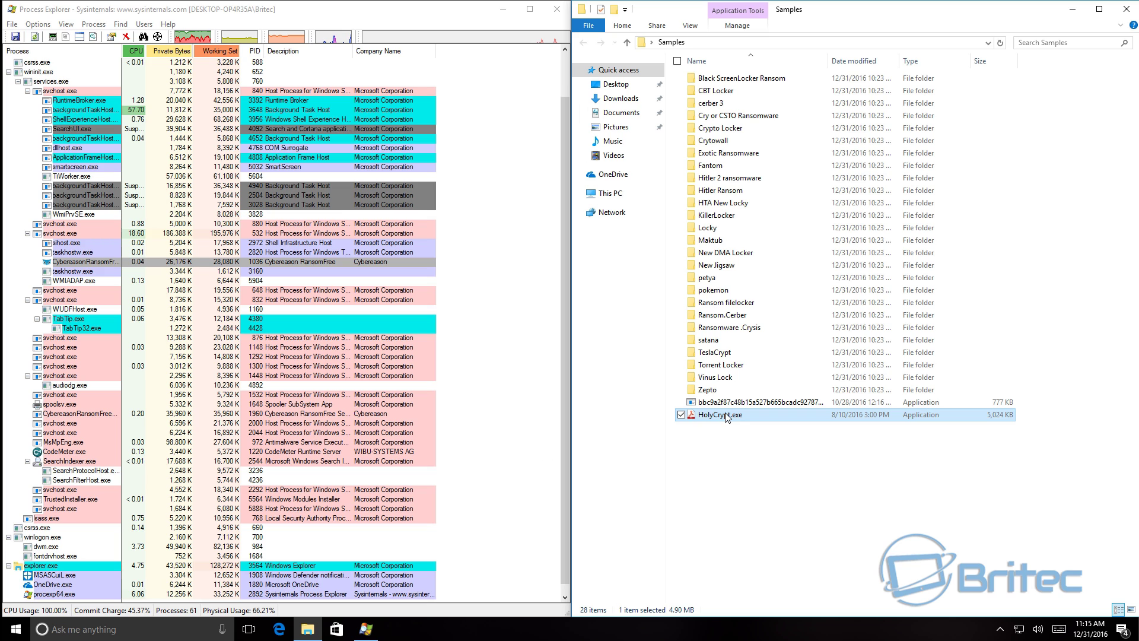
{"action": "double_click", "coordinate": [721, 414]}
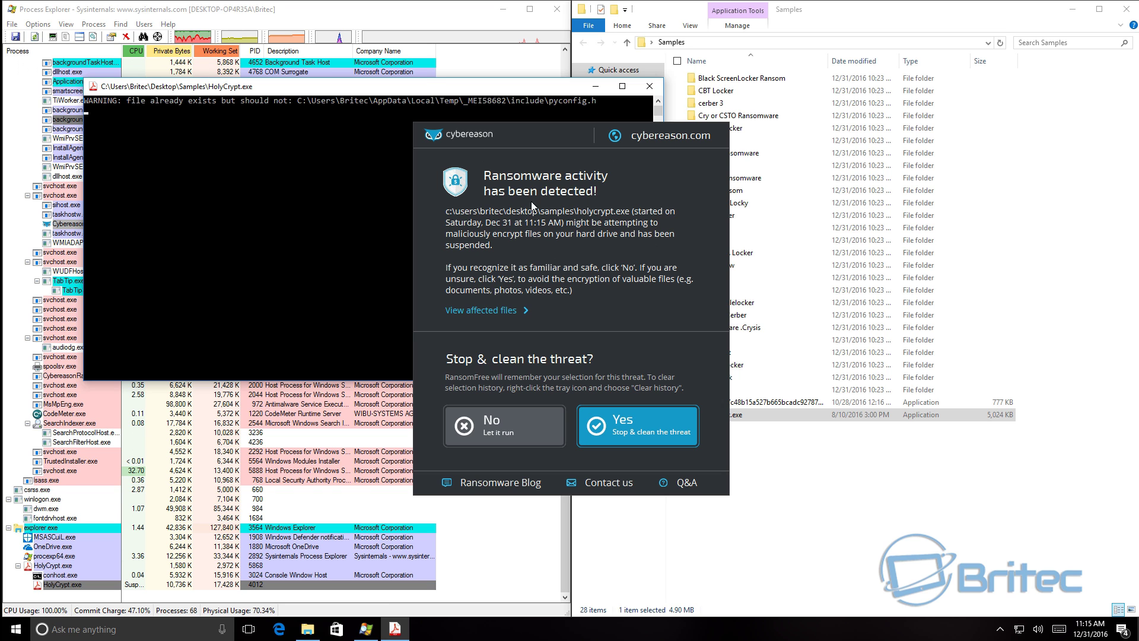
{"action": "left_click", "coordinate": [646, 433]}
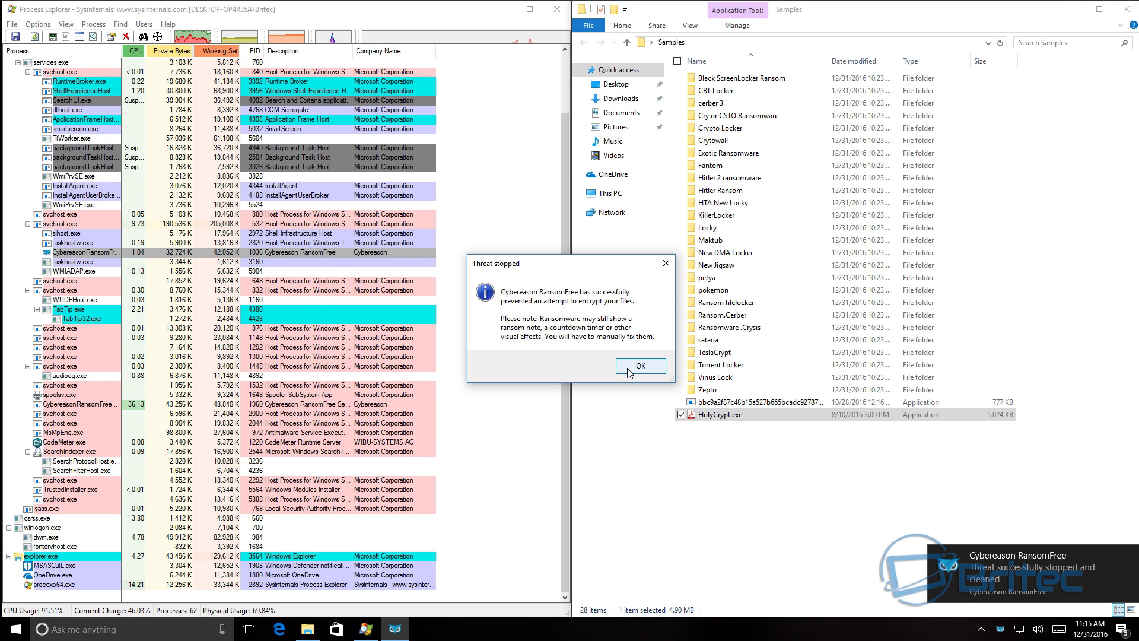
{"action": "left_click", "coordinate": [634, 371]}
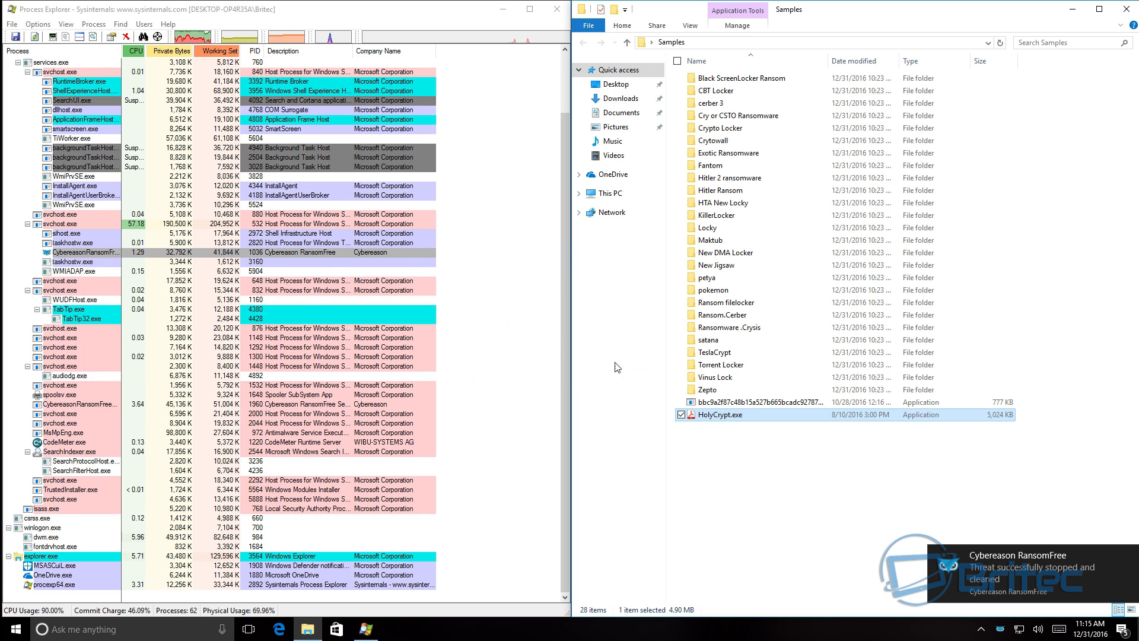
Minimize Process Explorer, check the Wallpaper pictures for encryption in a new File Explorer window, and minimize that window
{"action": "left_click", "coordinate": [502, 13]}
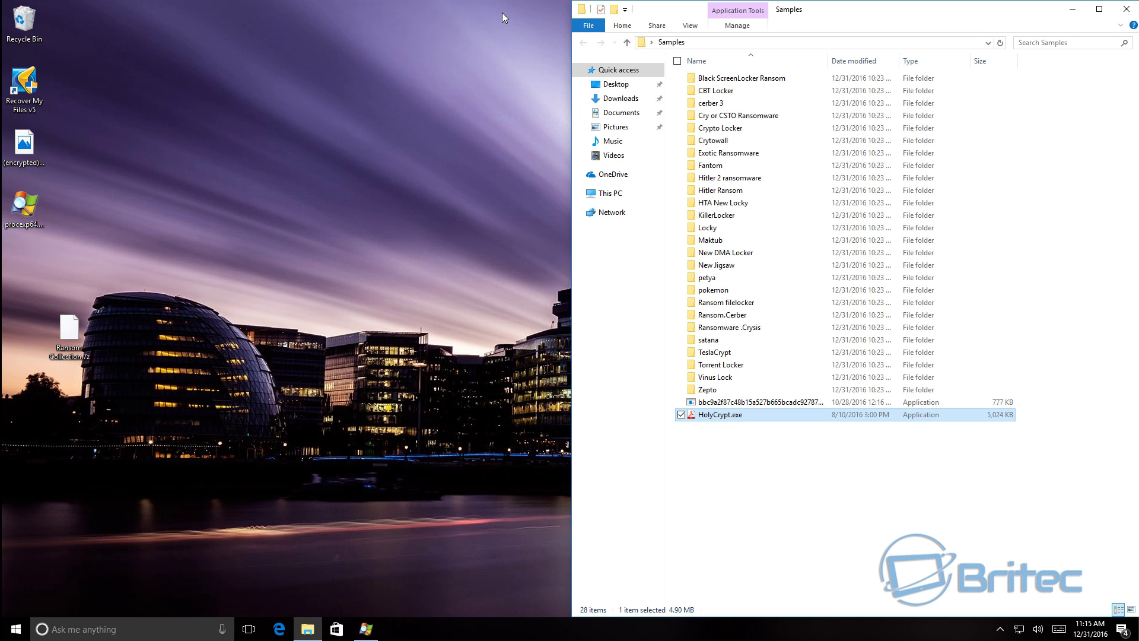
{"action": "right_click", "coordinate": [307, 622]}
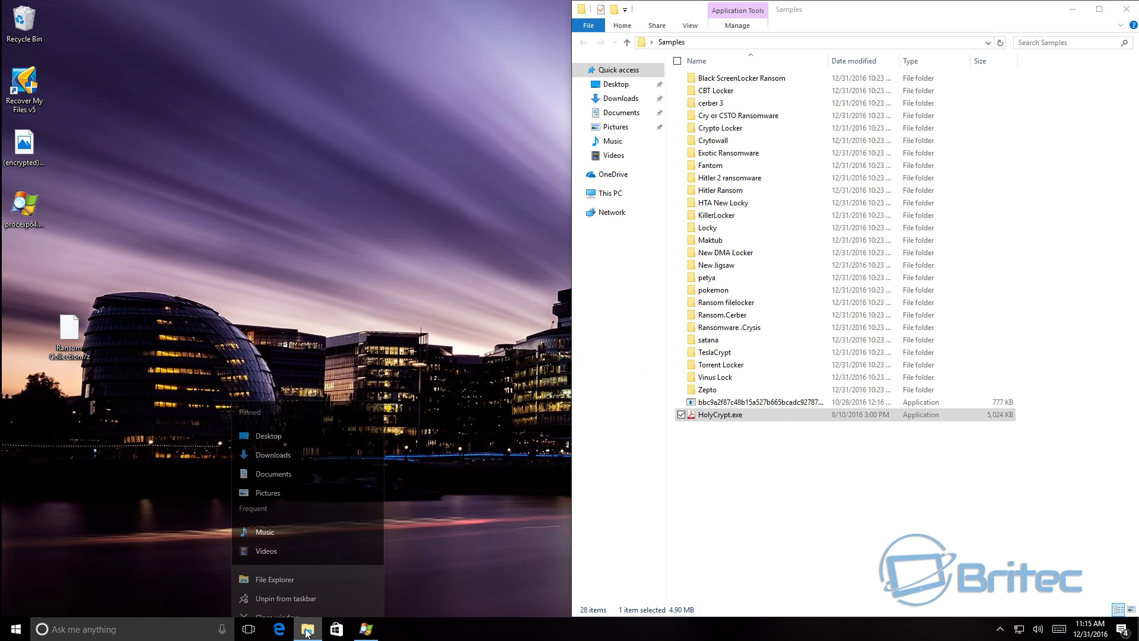
{"action": "left_click", "coordinate": [285, 565]}
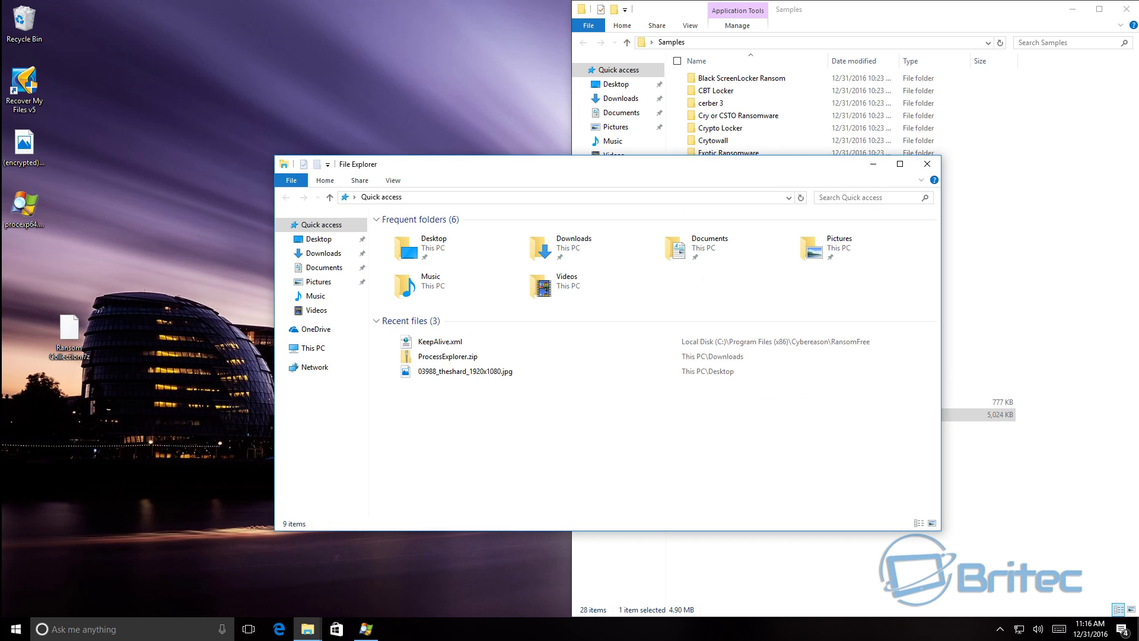
{"action": "double_click", "coordinate": [811, 260]}
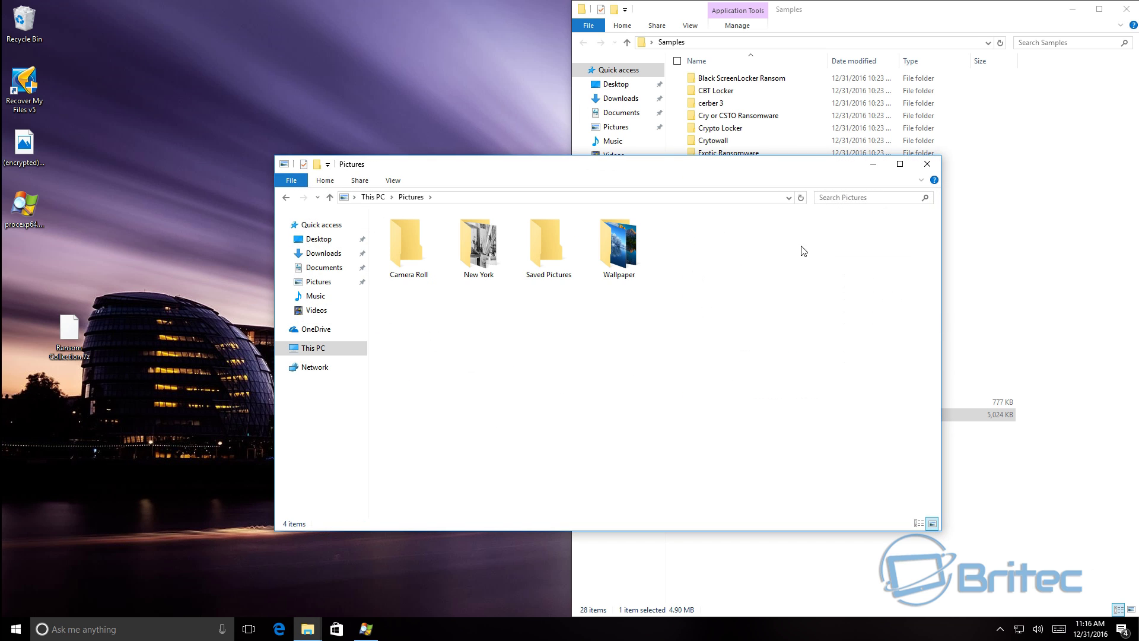
{"action": "double_click", "coordinate": [621, 249]}
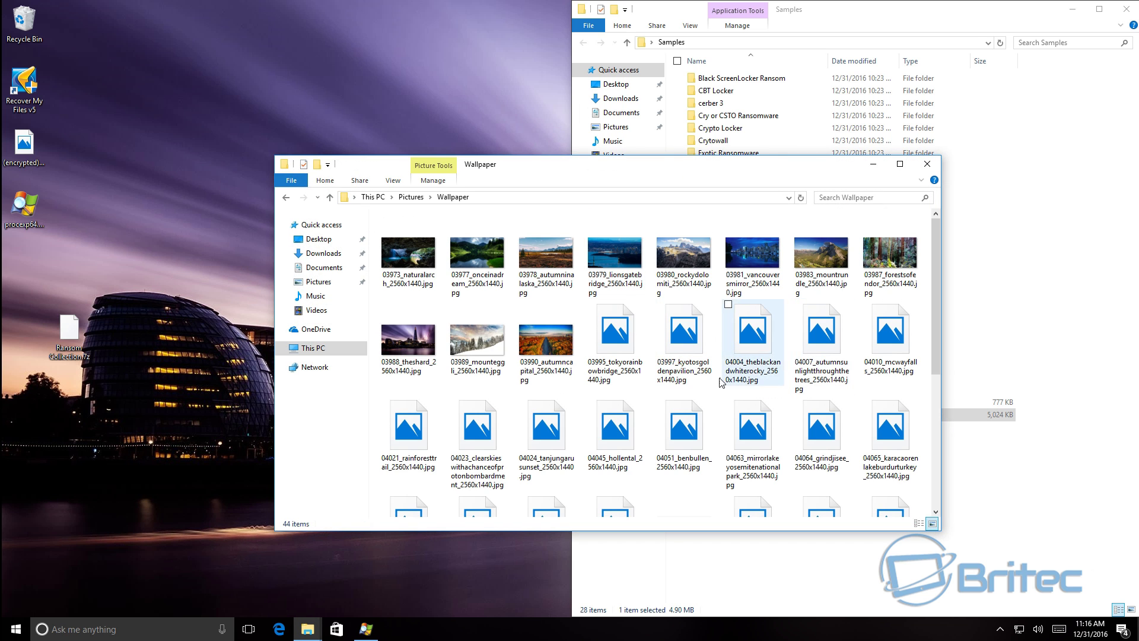
{"action": "scroll", "coordinate": [702, 458], "scroll_direction": "down", "scroll_amount": 4}
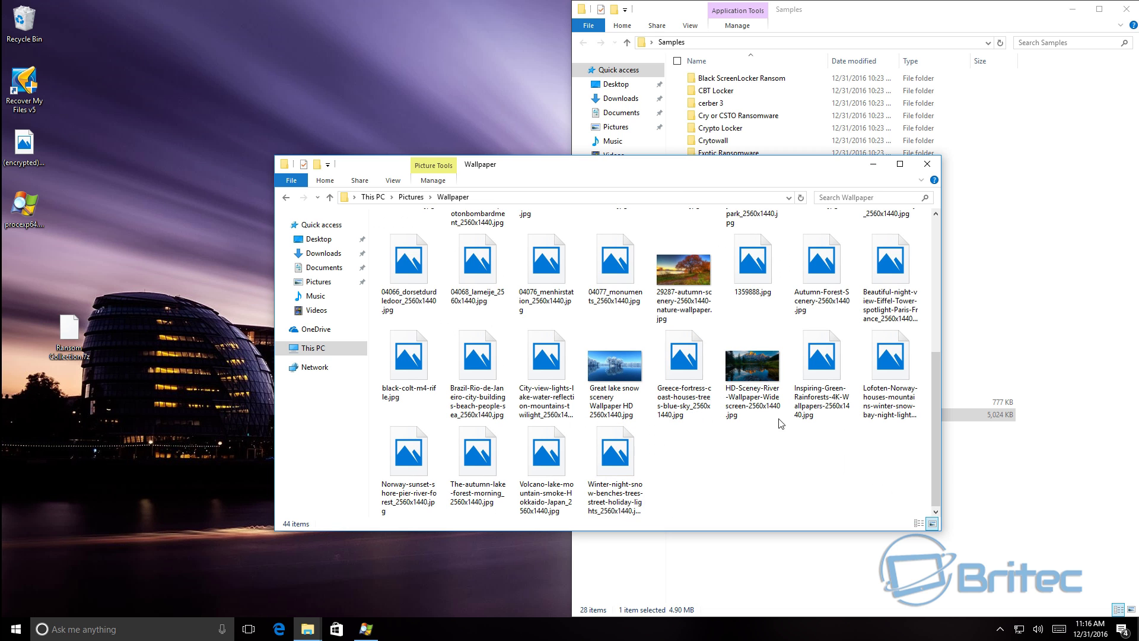
{"action": "left_click", "coordinate": [874, 166]}
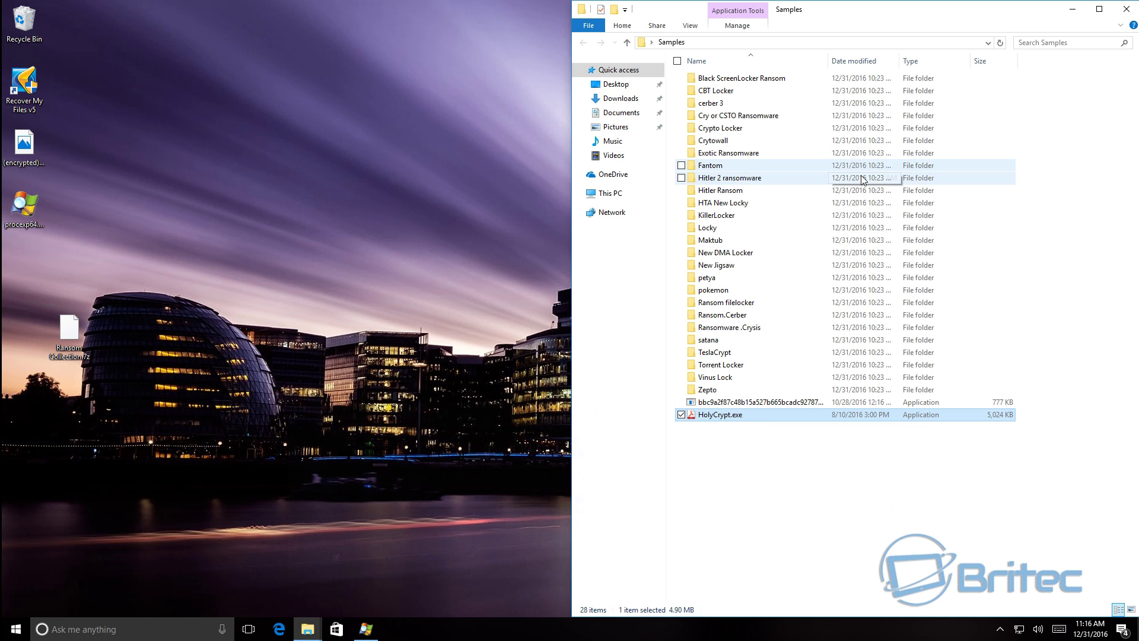
Restore Process Explorer, run TyktwBNoA.exe from the Zepto sample folder, and have RansomFree stop and clean the threat
{"action": "left_click", "coordinate": [366, 629]}
{"action": "double_click", "coordinate": [712, 390]}
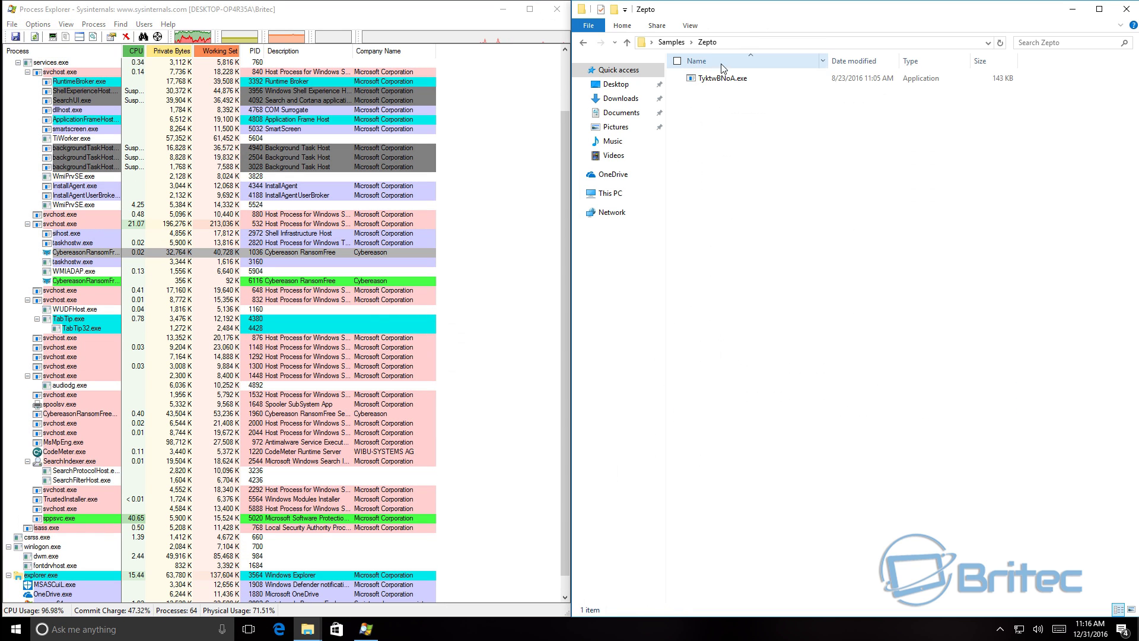
{"action": "double_click", "coordinate": [716, 78]}
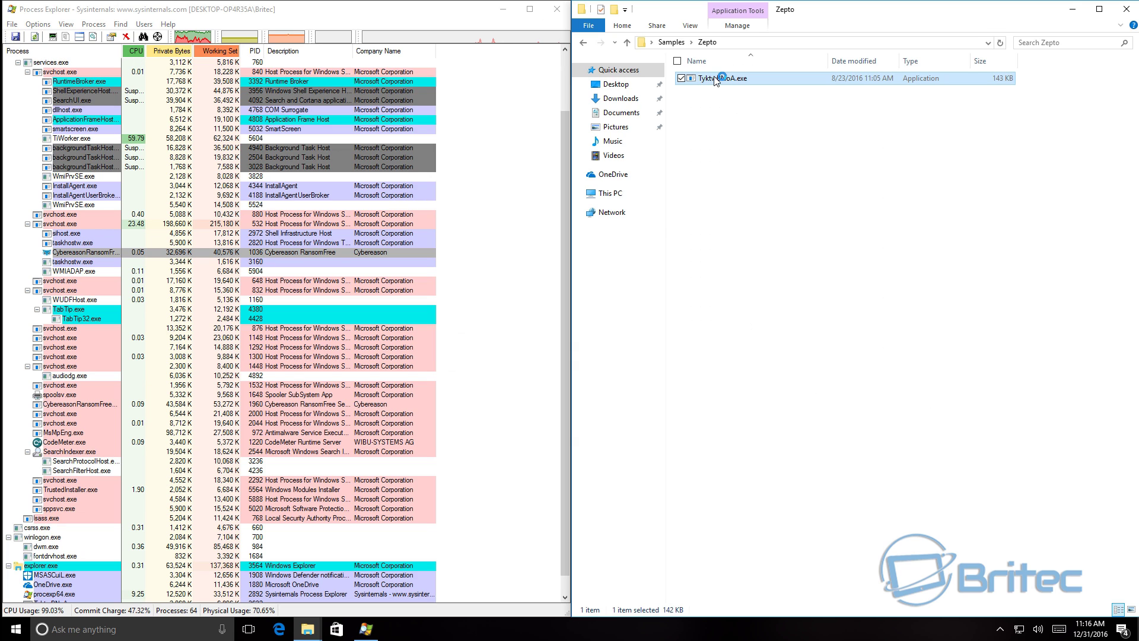
{"action": "scroll", "coordinate": [433, 320], "scroll_direction": "down", "scroll_amount": 1}
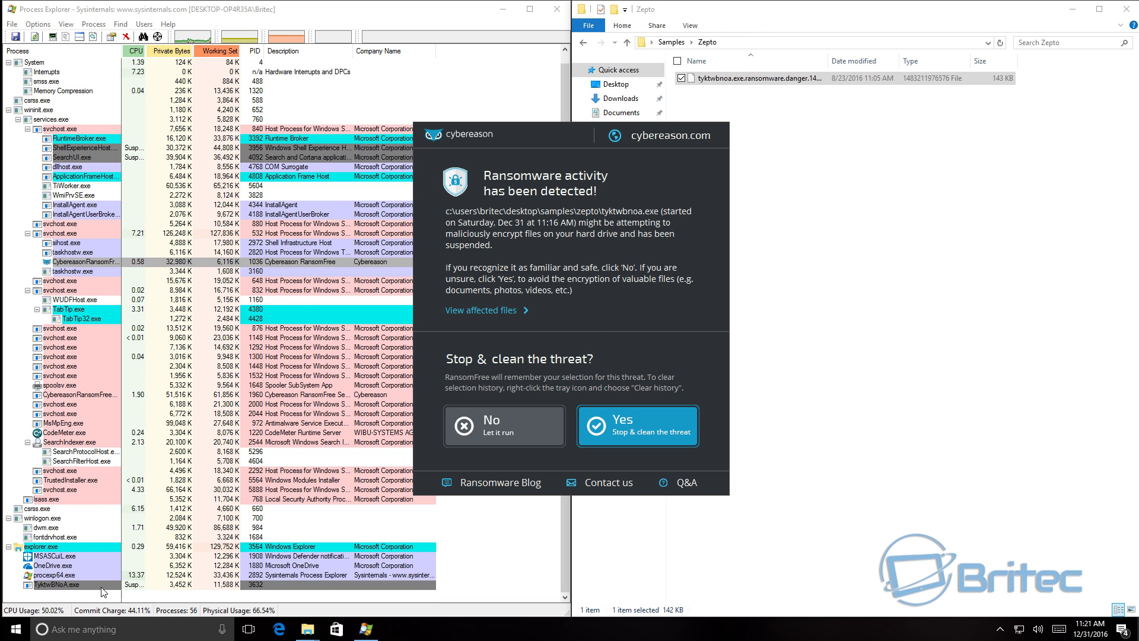
{"action": "left_click", "coordinate": [628, 438]}
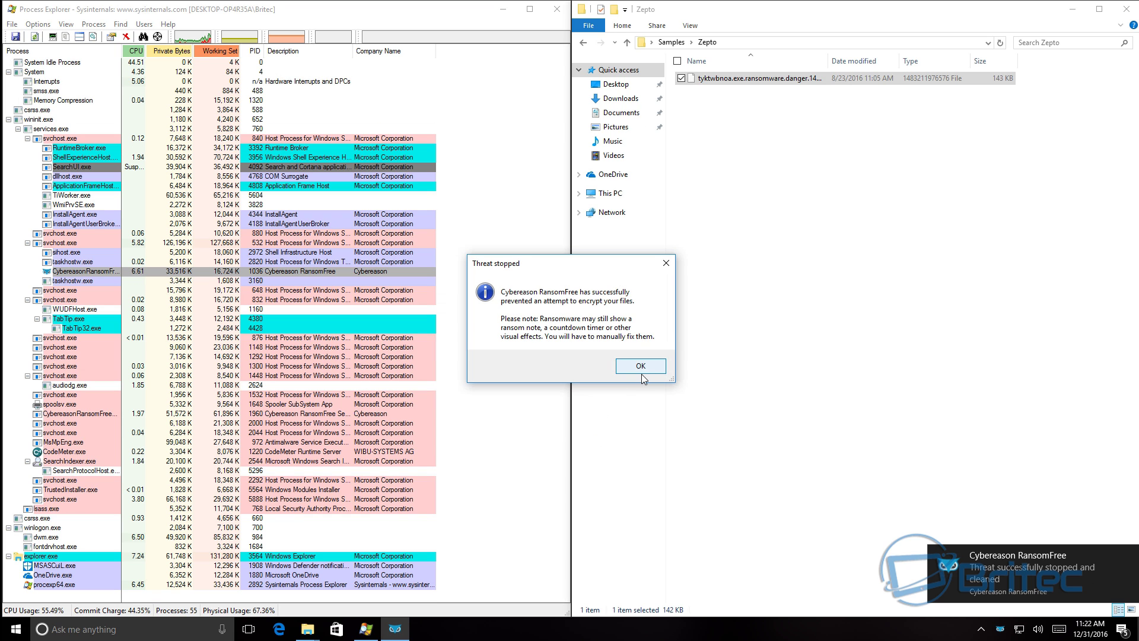
{"action": "left_click", "coordinate": [641, 366]}
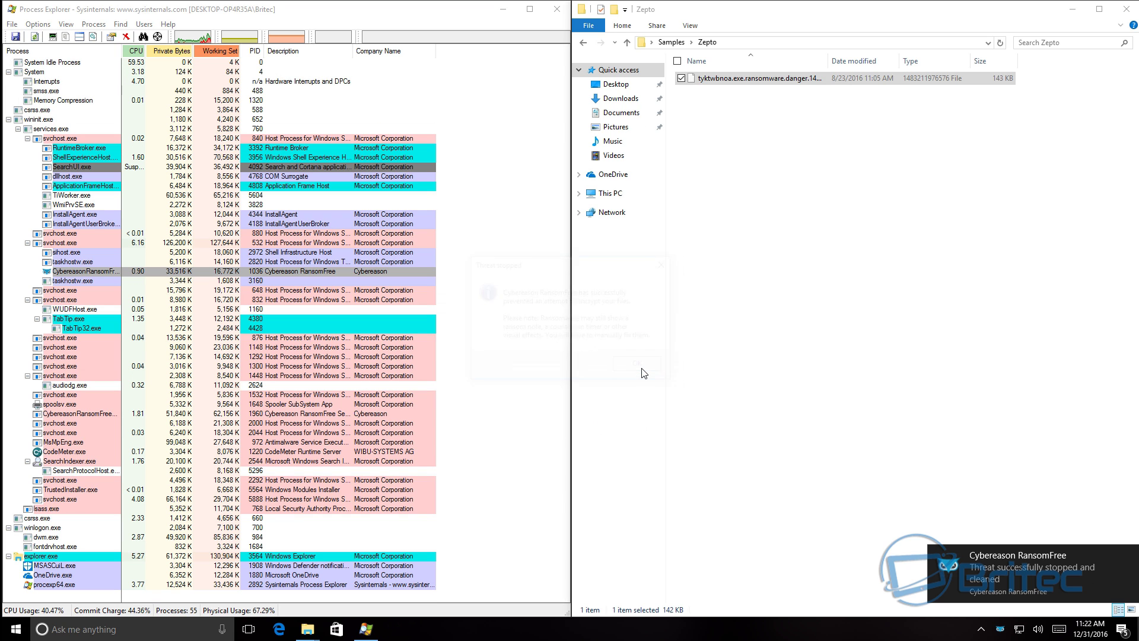
Recheck the Wallpaper pictures for encryption, close that folder, minimize the Zepto window, and restore Process Explorer
{"action": "left_click", "coordinate": [499, 10]}
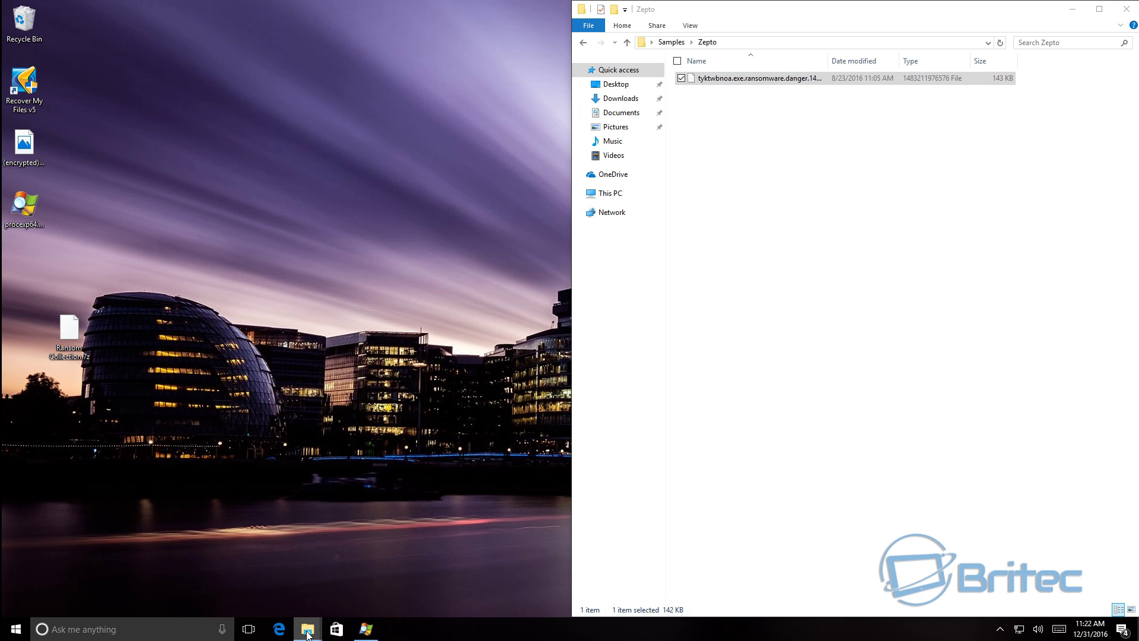
{"action": "right_click", "coordinate": [308, 634]}
{"action": "left_click", "coordinate": [308, 632]}
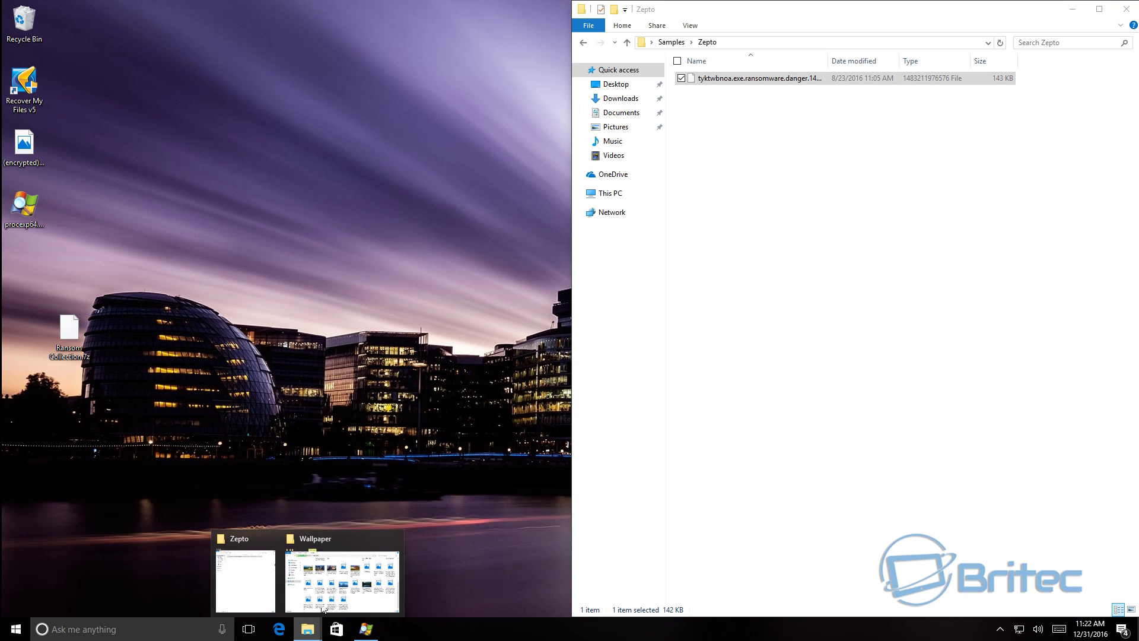
{"action": "left_click", "coordinate": [325, 606]}
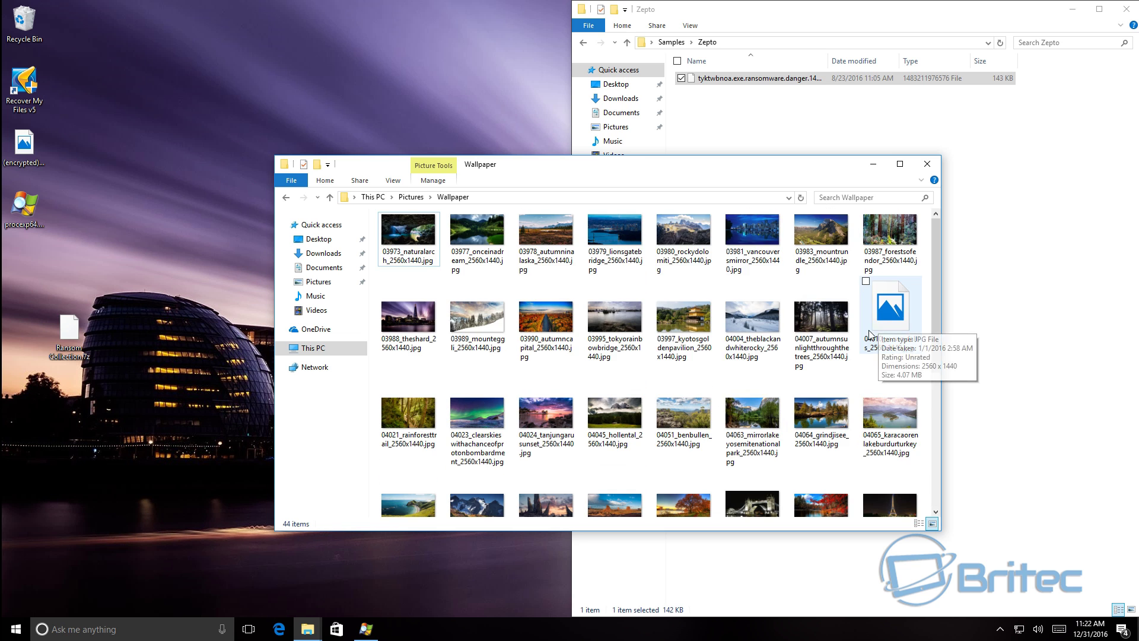
{"action": "scroll", "coordinate": [766, 375], "scroll_direction": "down", "scroll_amount": 3}
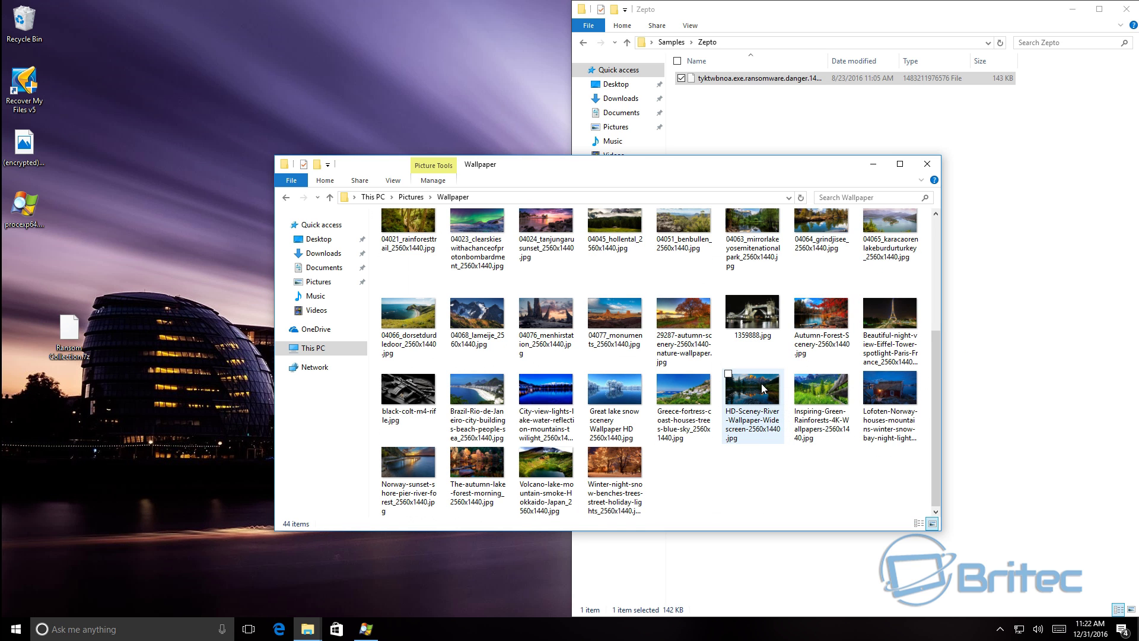
{"action": "left_click", "coordinate": [928, 164]}
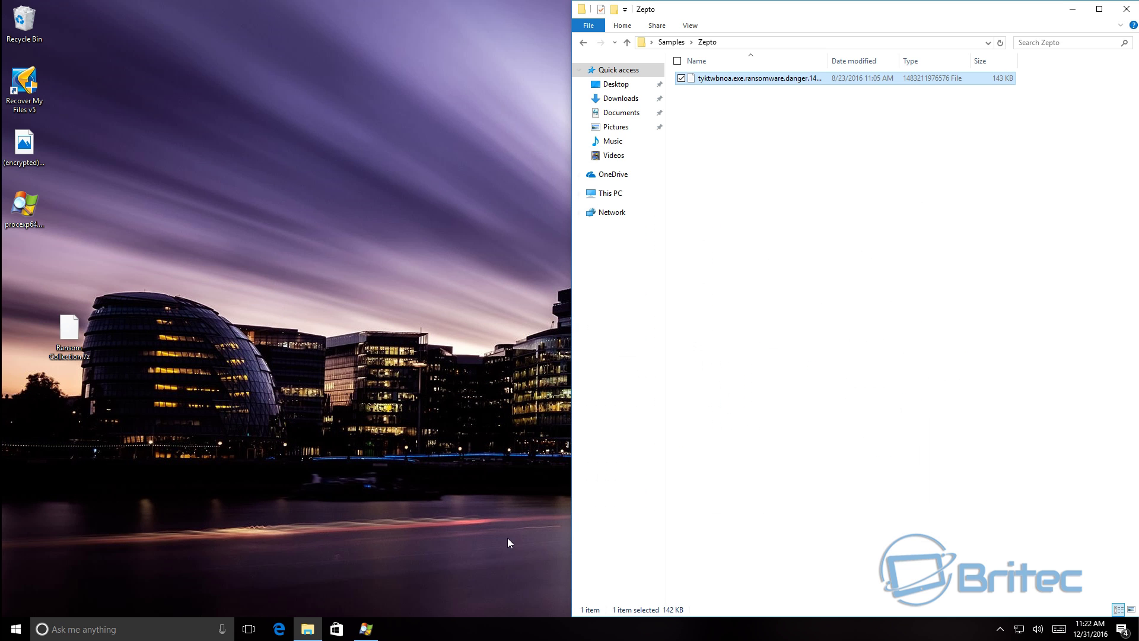
{"action": "left_click", "coordinate": [317, 631]}
{"action": "left_click", "coordinate": [366, 629]}
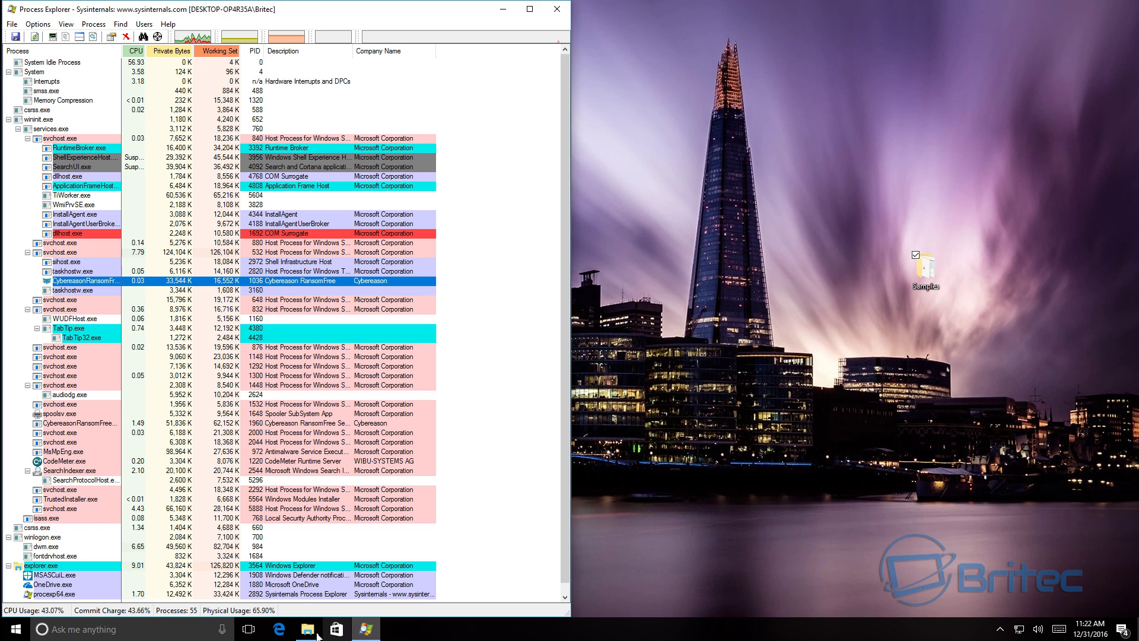
Run 80 (3).exe from the TeslaCrypt sample folder and allow the Volume Shadow Copy Service command-line tool to make changes
{"action": "left_click", "coordinate": [317, 633]}
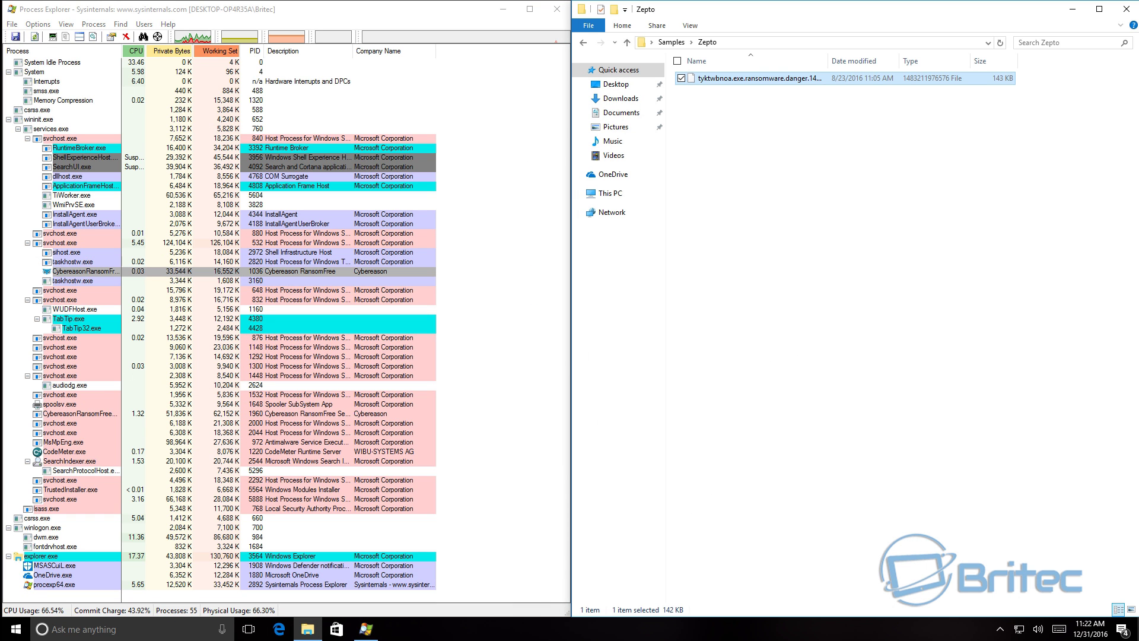
{"action": "left_click", "coordinate": [583, 42]}
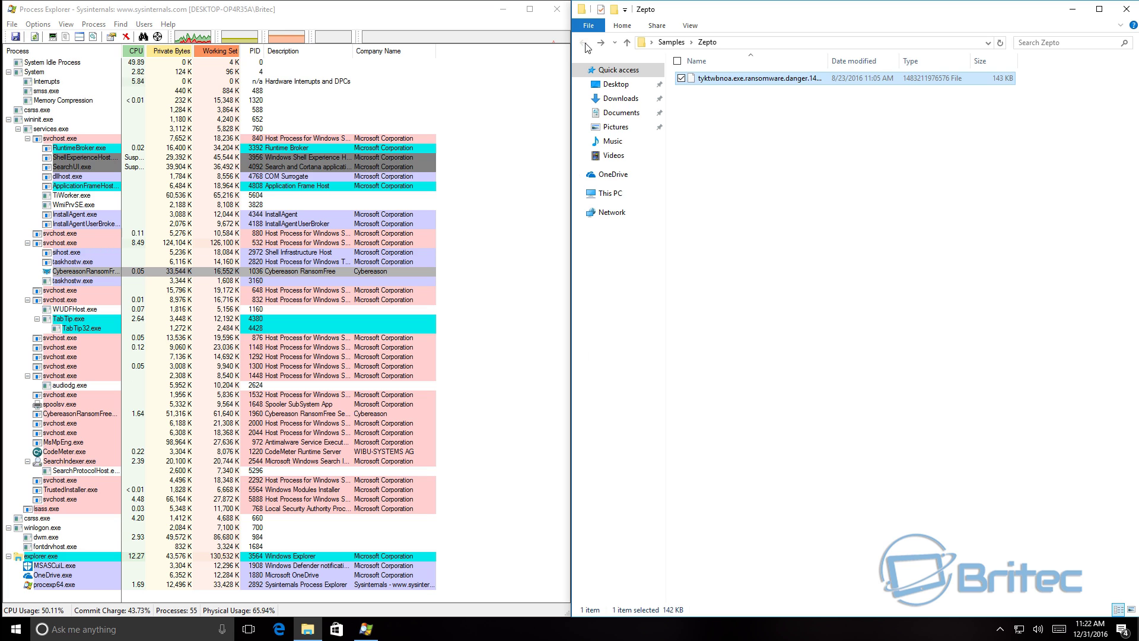
{"action": "left_click", "coordinate": [726, 357]}
{"action": "double_click", "coordinate": [727, 356]}
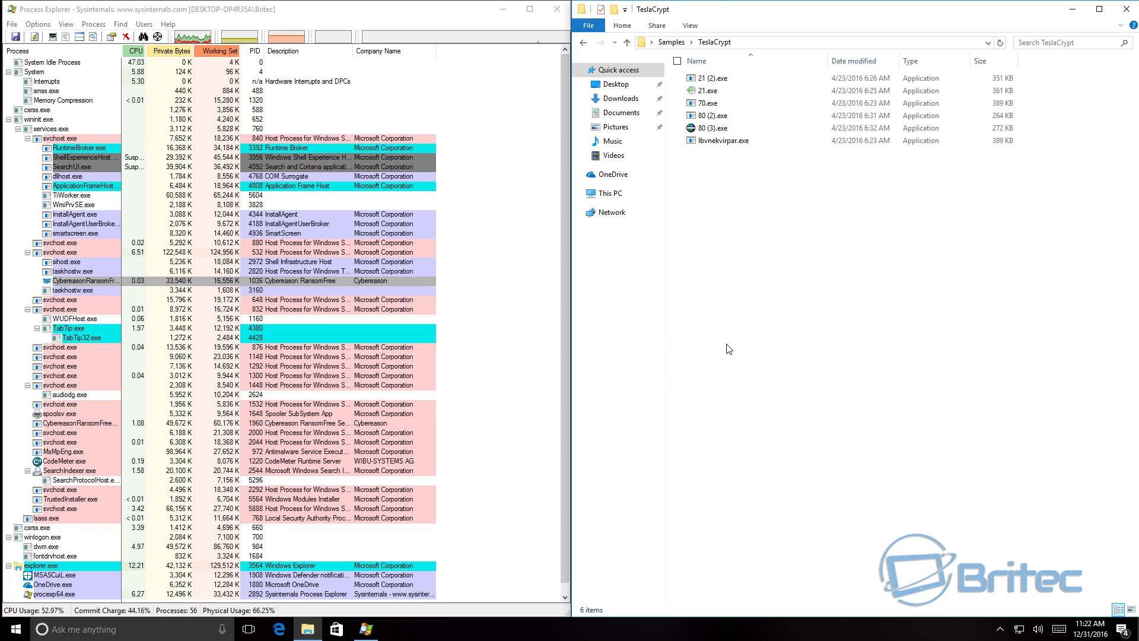
{"action": "double_click", "coordinate": [714, 130]}
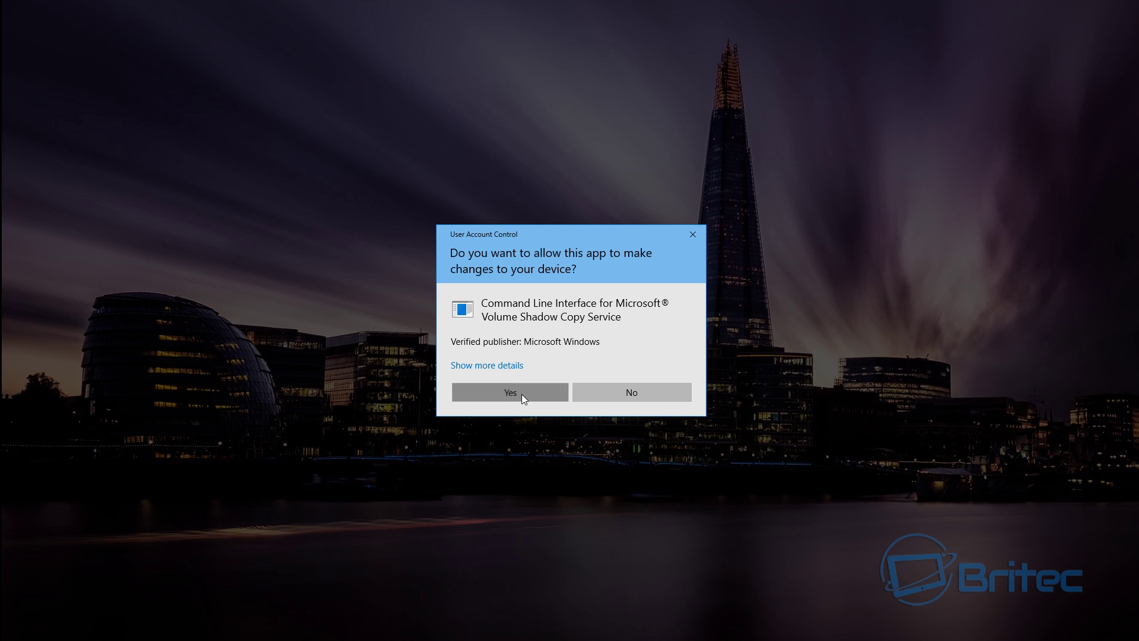
{"action": "left_click", "coordinate": [511, 392]}
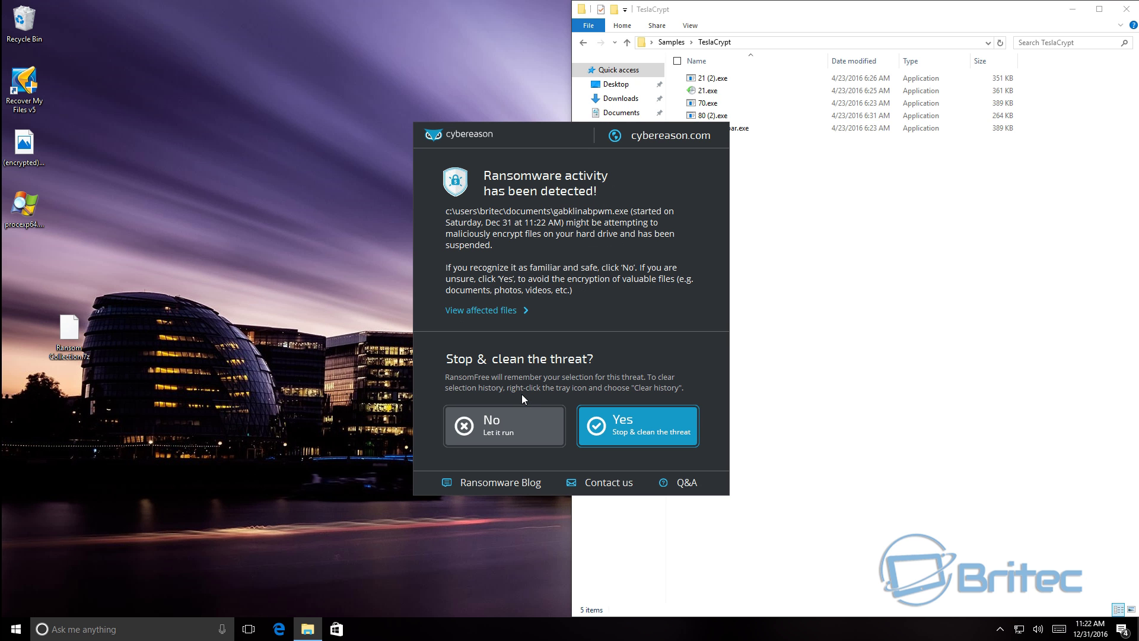
Have RansomFree stop and clean the gabklinabpwm.exe and svchost.exe threats, and dismiss the threat-stopped notice
{"action": "left_click", "coordinate": [617, 429]}
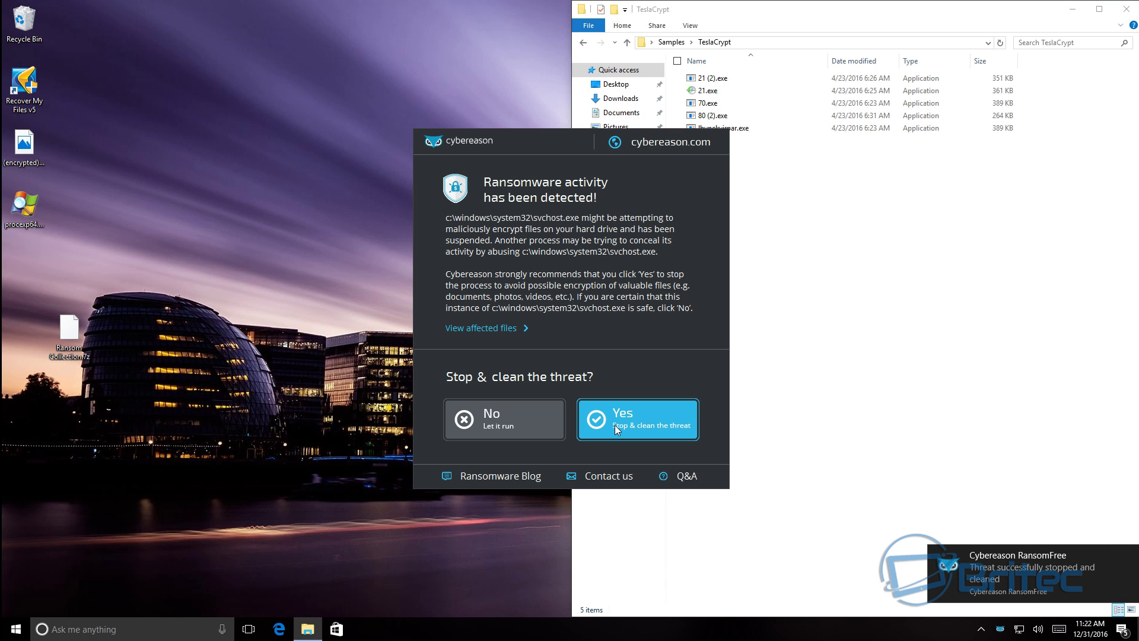
{"action": "left_click", "coordinate": [617, 430]}
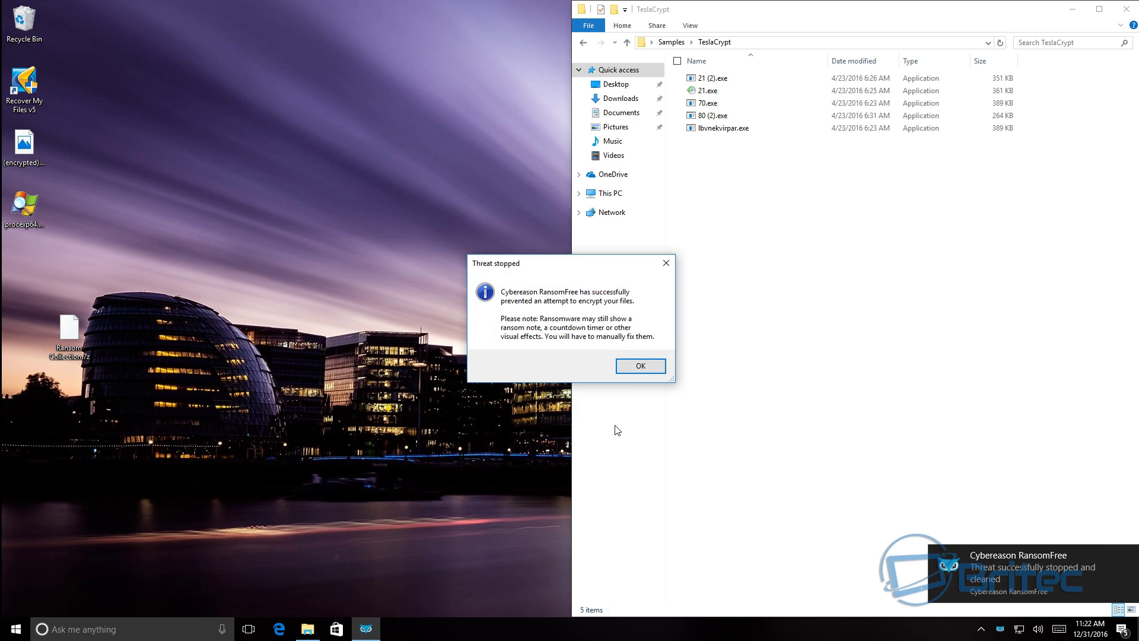
{"action": "left_click", "coordinate": [639, 367]}
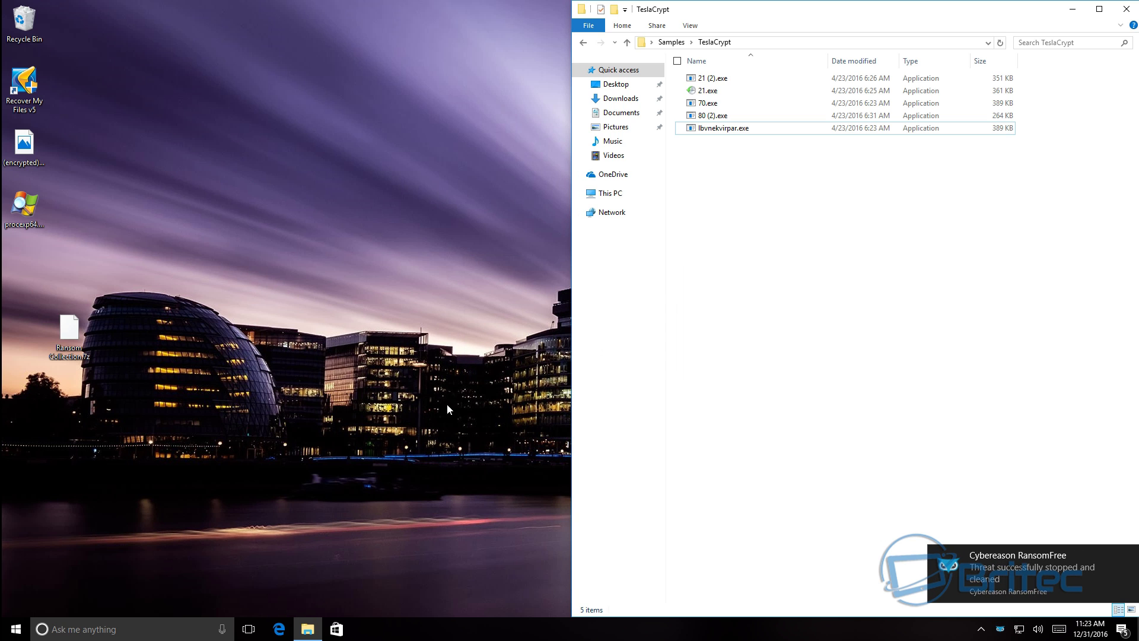
Minimize the TeslaCrypt folder, check the Wallpaper pictures for encryption in a new File Explorer window, and close that window
{"action": "left_click", "coordinate": [302, 626]}
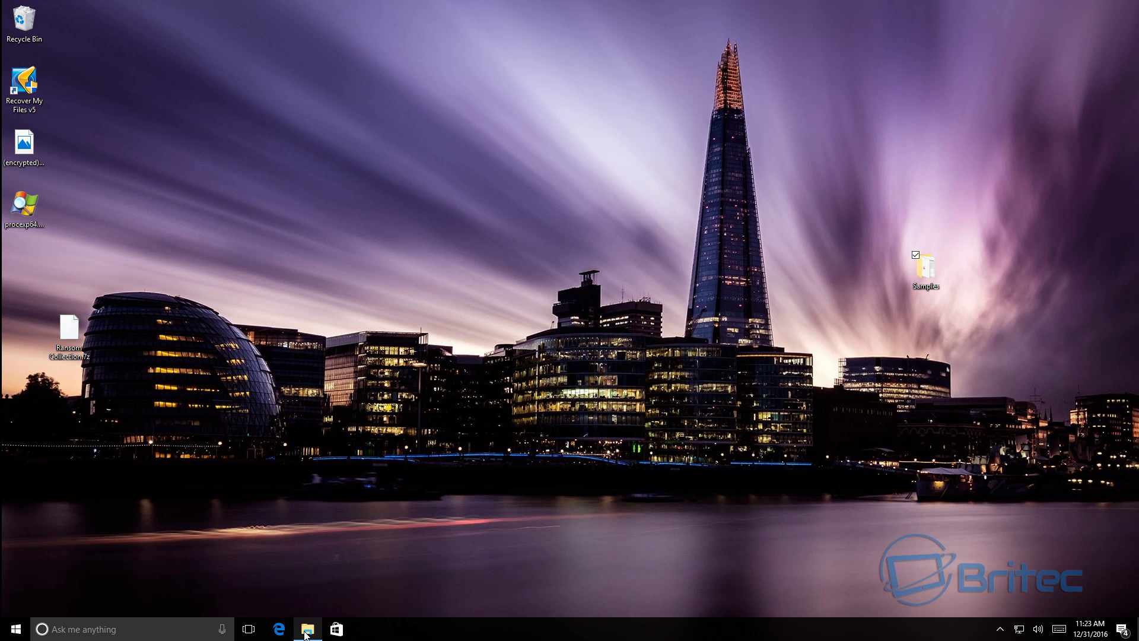
{"action": "right_click", "coordinate": [306, 634]}
{"action": "left_click", "coordinate": [295, 569]}
{"action": "left_click", "coordinate": [321, 284]}
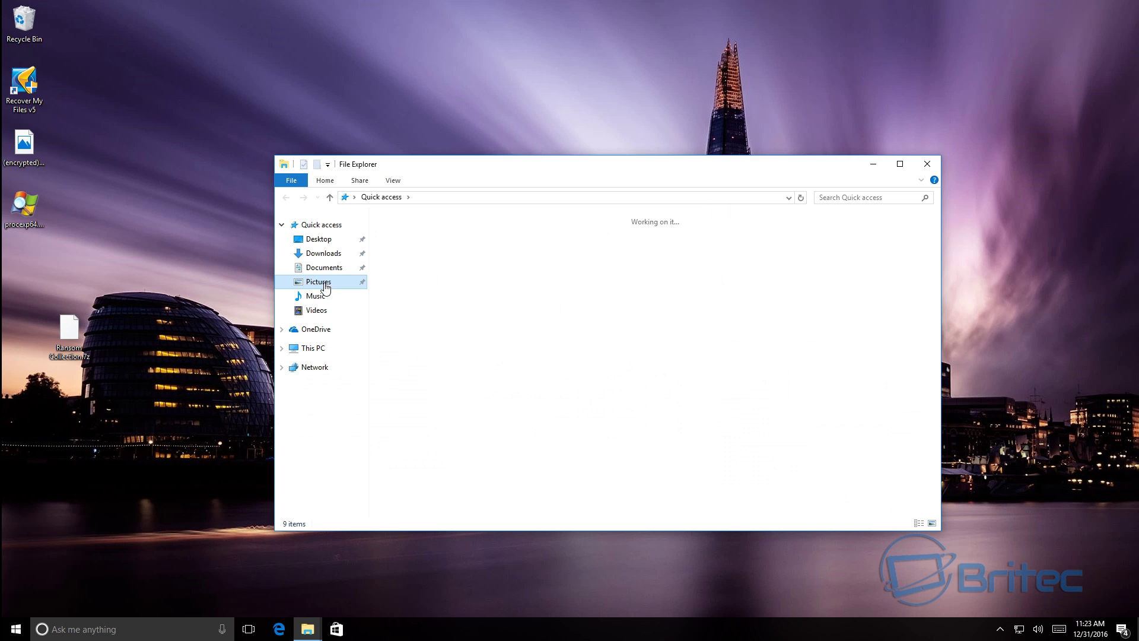
{"action": "double_click", "coordinate": [637, 274]}
{"action": "scroll", "coordinate": [588, 392], "scroll_direction": "down", "scroll_amount": 5}
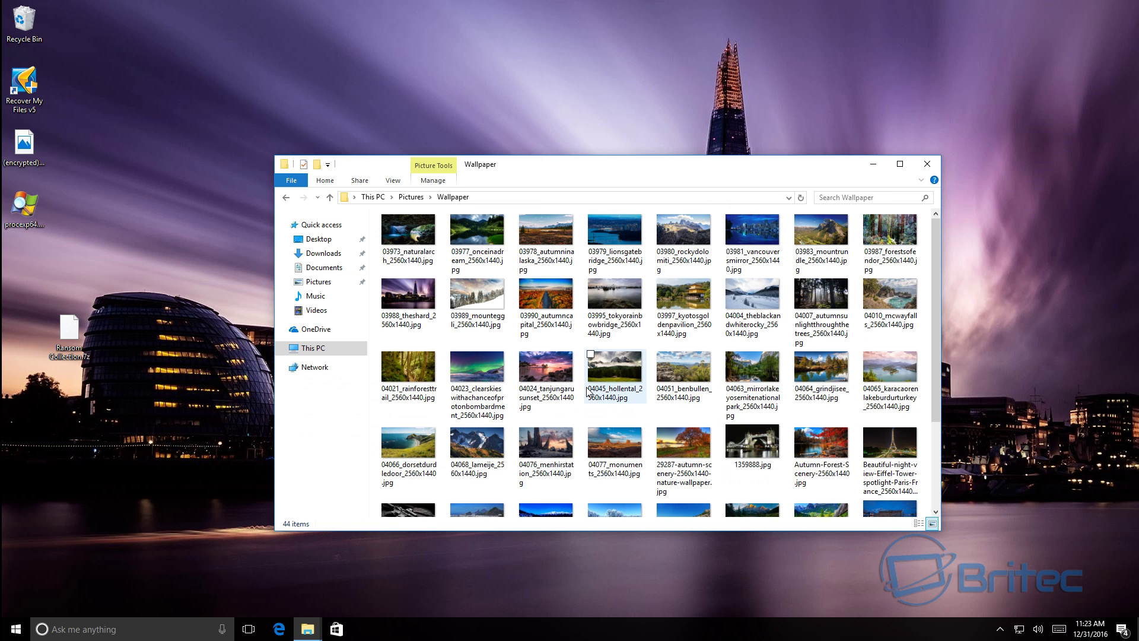
{"action": "scroll", "coordinate": [588, 392], "scroll_direction": "up", "scroll_amount": 1}
{"action": "scroll", "coordinate": [587, 393], "scroll_direction": "up", "scroll_amount": 2}
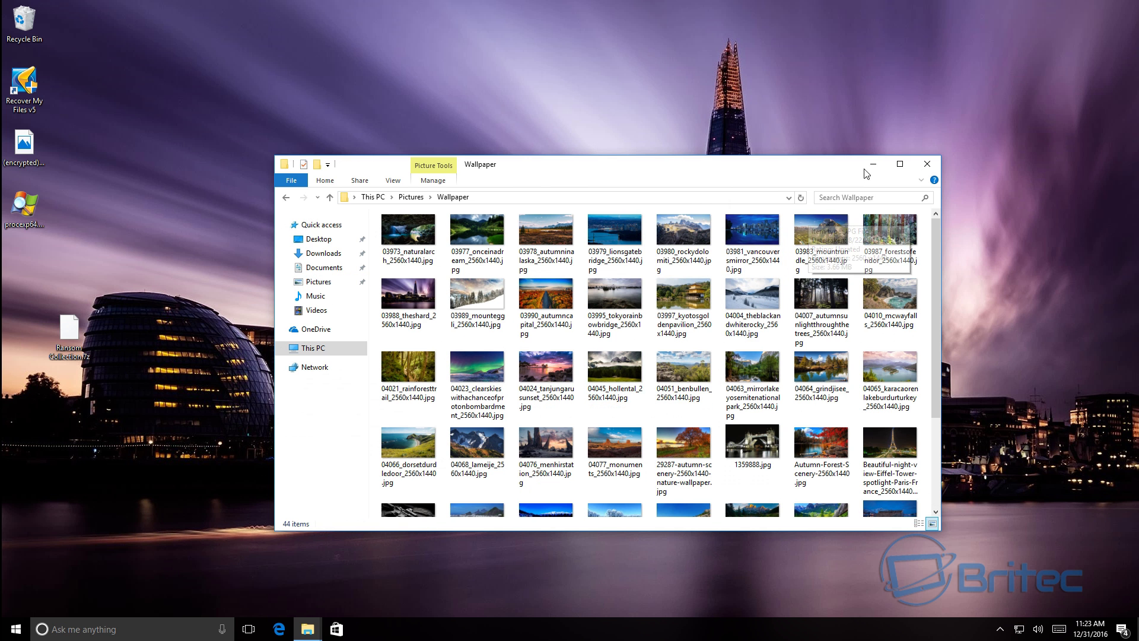
{"action": "left_click", "coordinate": [927, 165]}
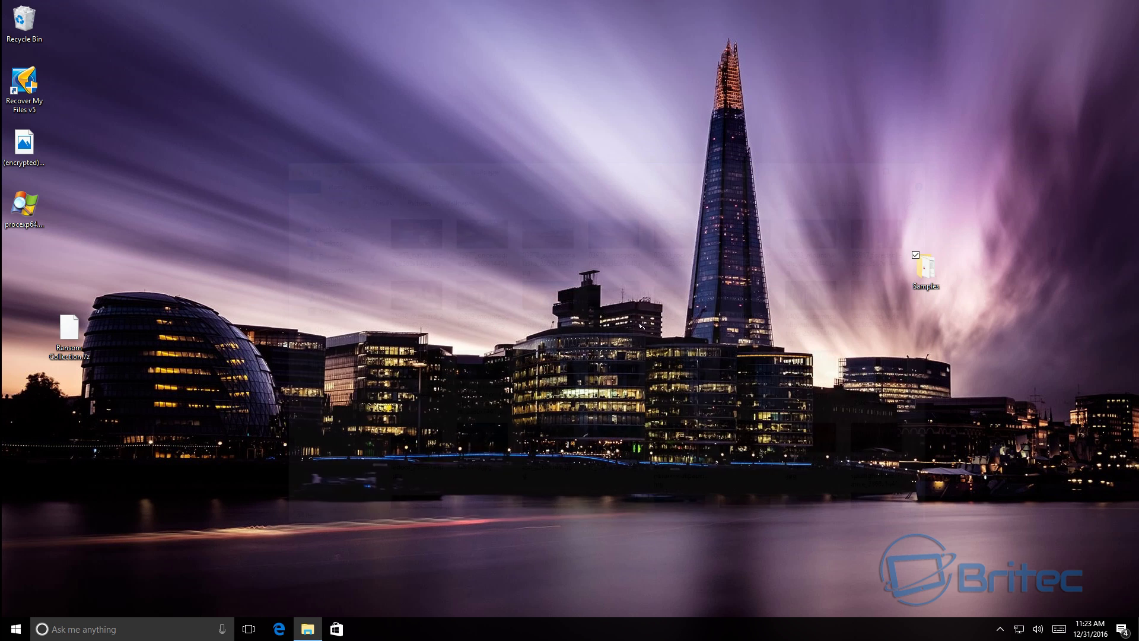
Relaunch Process Explorer from the desktop and snap it beside the restored TeslaCrypt folder window
{"action": "left_click", "coordinate": [315, 627]}
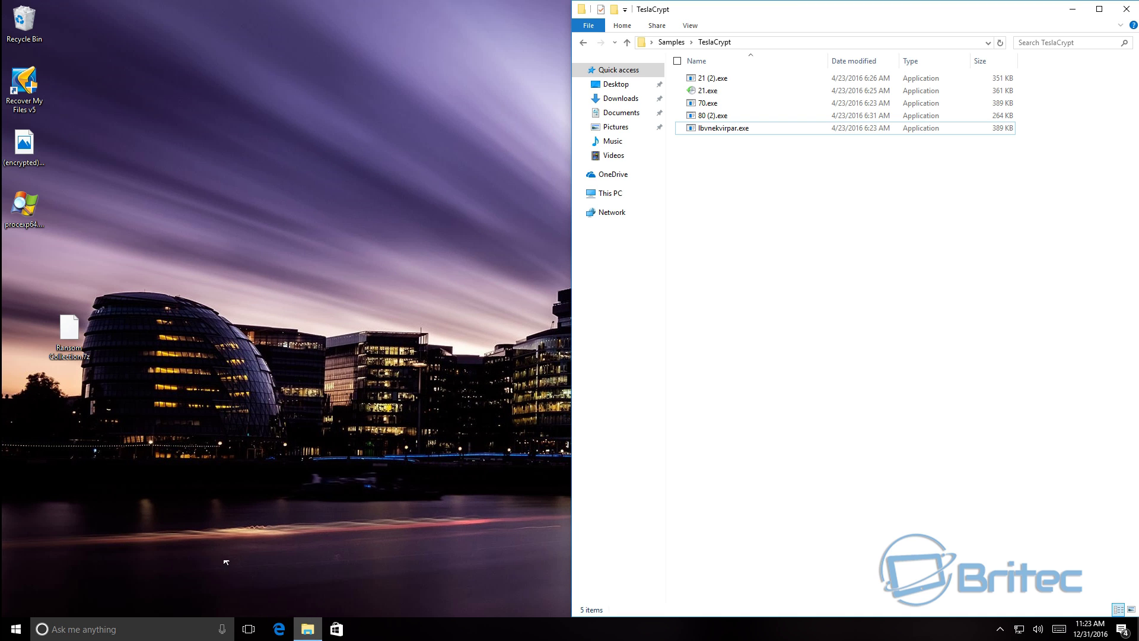
{"action": "left_click", "coordinate": [25, 207]}
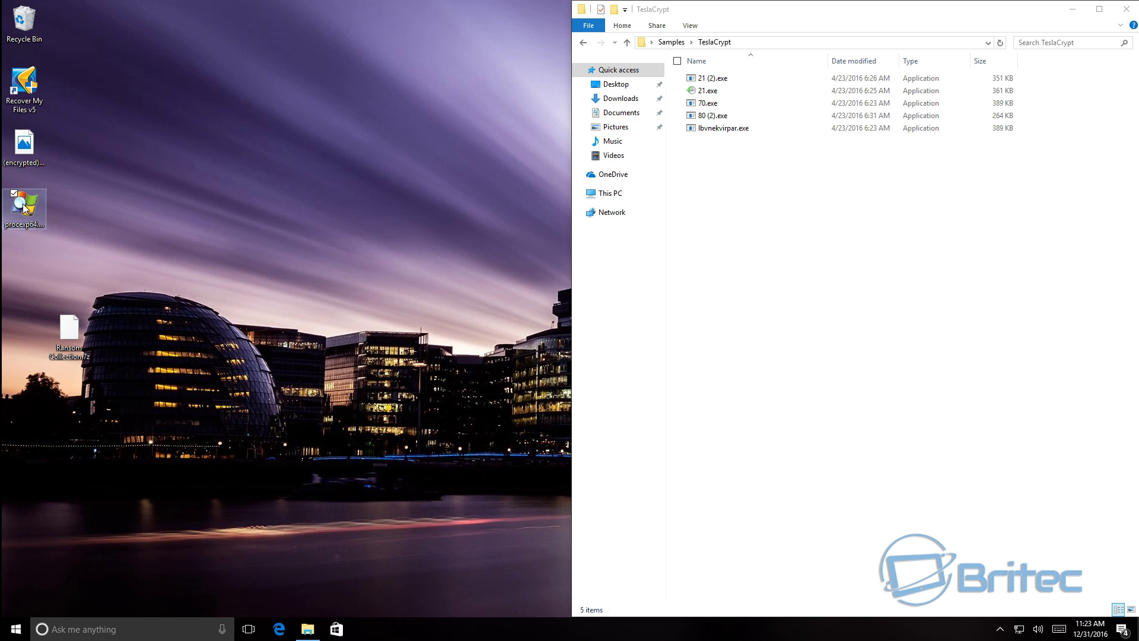
{"action": "double_click", "coordinate": [25, 206]}
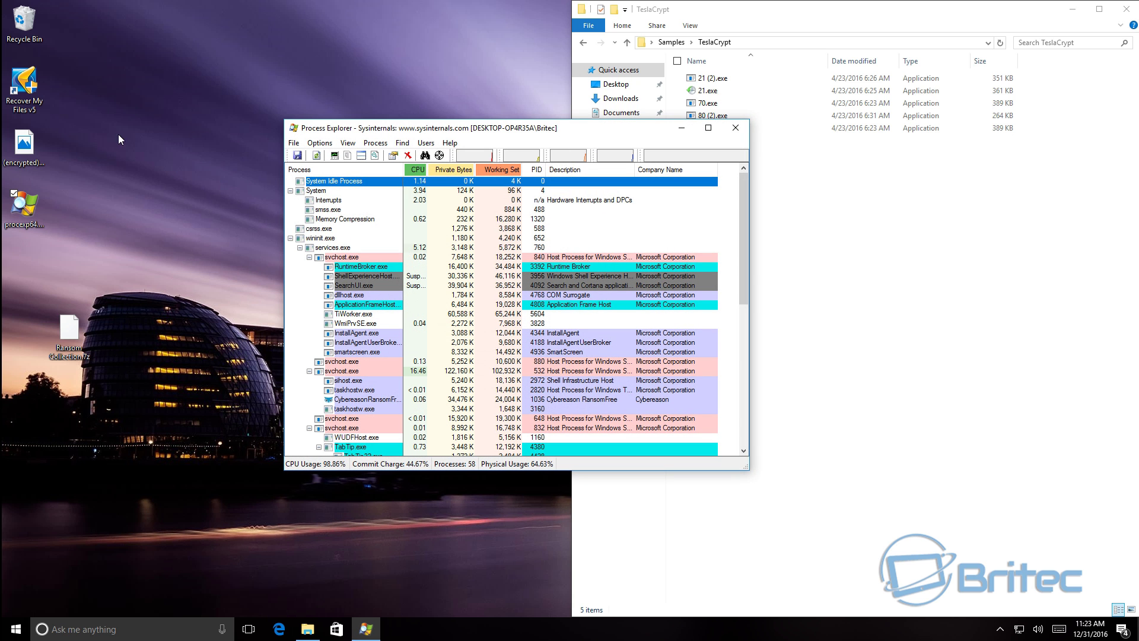
{"action": "left_click_drag", "start_coordinate": [509, 132], "coordinate": [0, 174]}
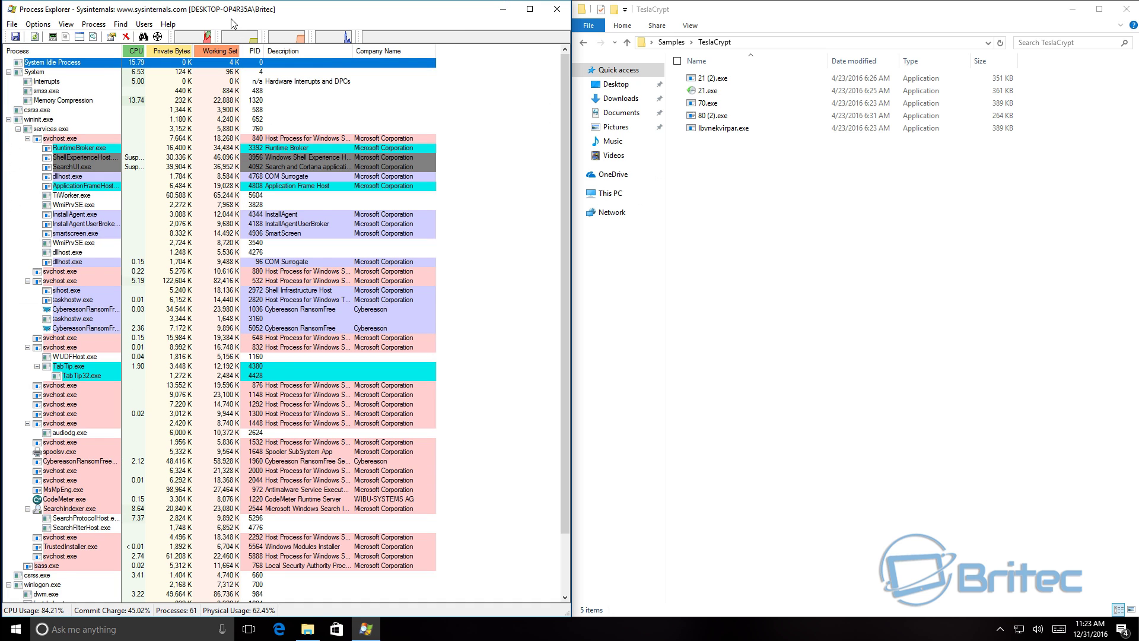
Move Process Explorer away from the desktop icons and examine the picture file marked (encrypted)
{"action": "left_click_drag", "start_coordinate": [234, 9], "coordinate": [380, 86]}
{"action": "left_click", "coordinate": [42, 142]}
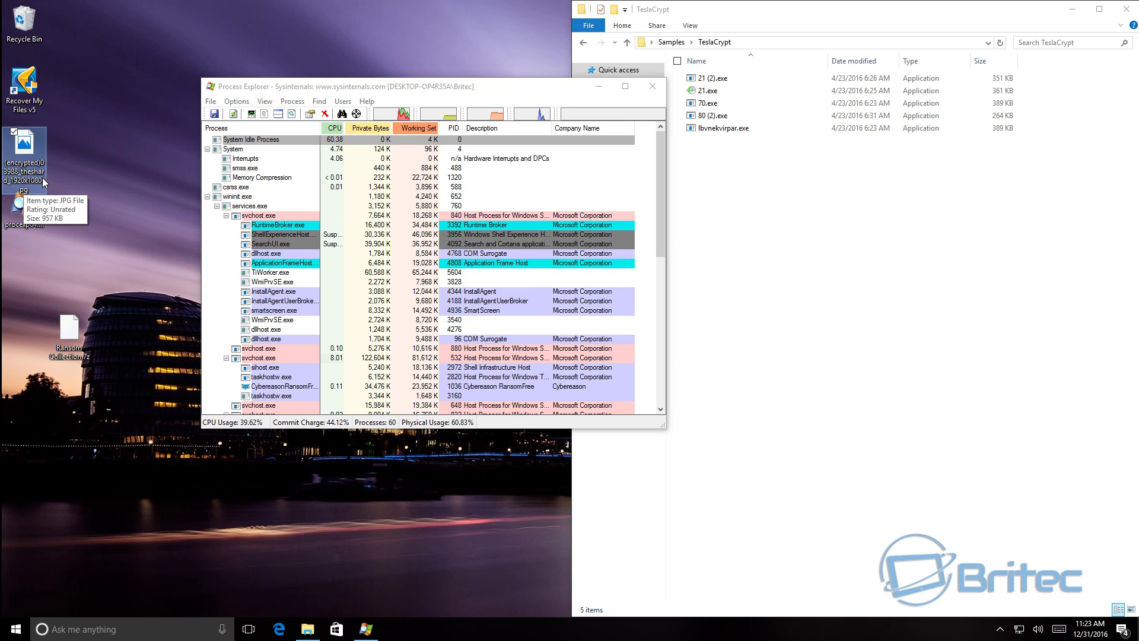
{"action": "left_click_drag", "start_coordinate": [418, 86], "coordinate": [297, 86]}
Check the Downloads, Documents, Pictures and Music folders for encrypted files in a new File Explorer window, and close it
{"action": "right_click", "coordinate": [307, 630]}
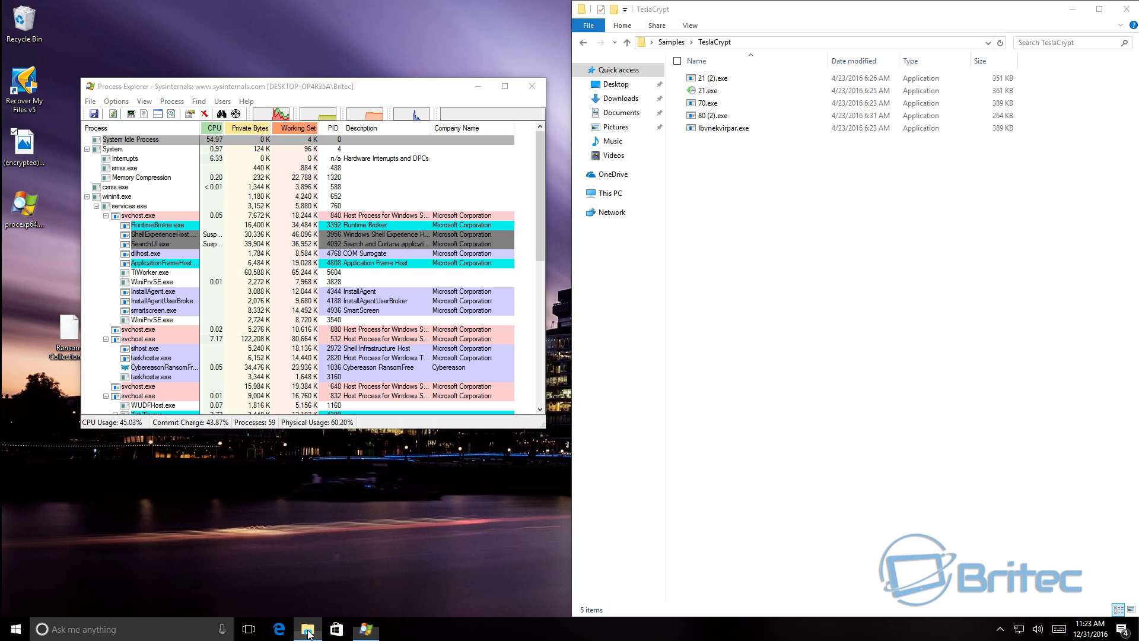
{"action": "left_click", "coordinate": [294, 563]}
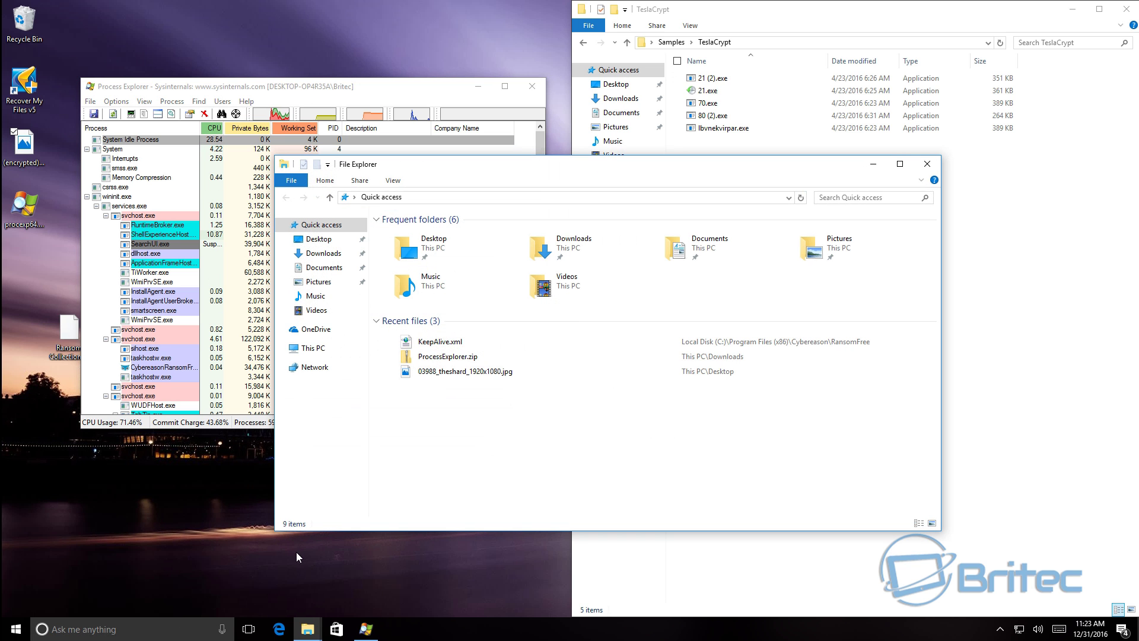
{"action": "left_click", "coordinate": [323, 253]}
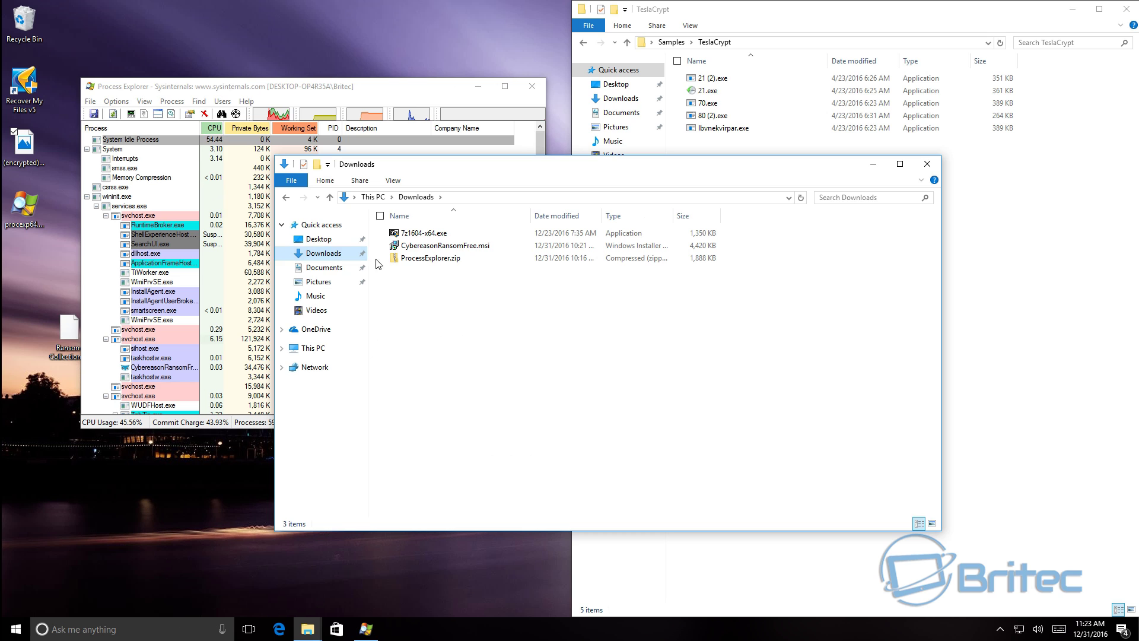
{"action": "left_click", "coordinate": [326, 268]}
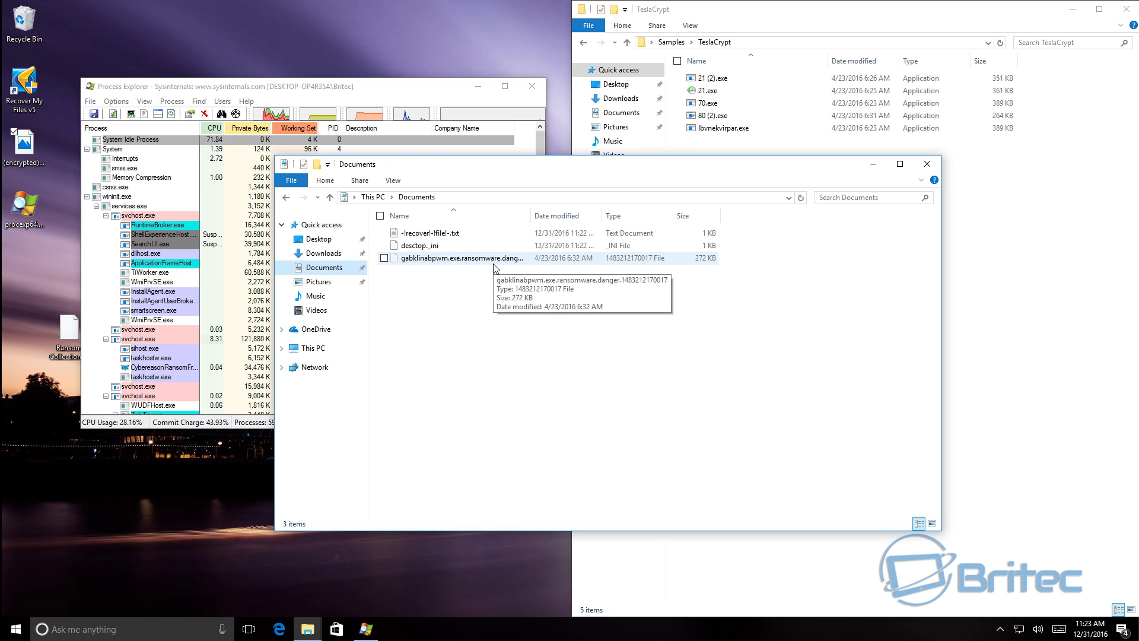
{"action": "left_click", "coordinate": [304, 284]}
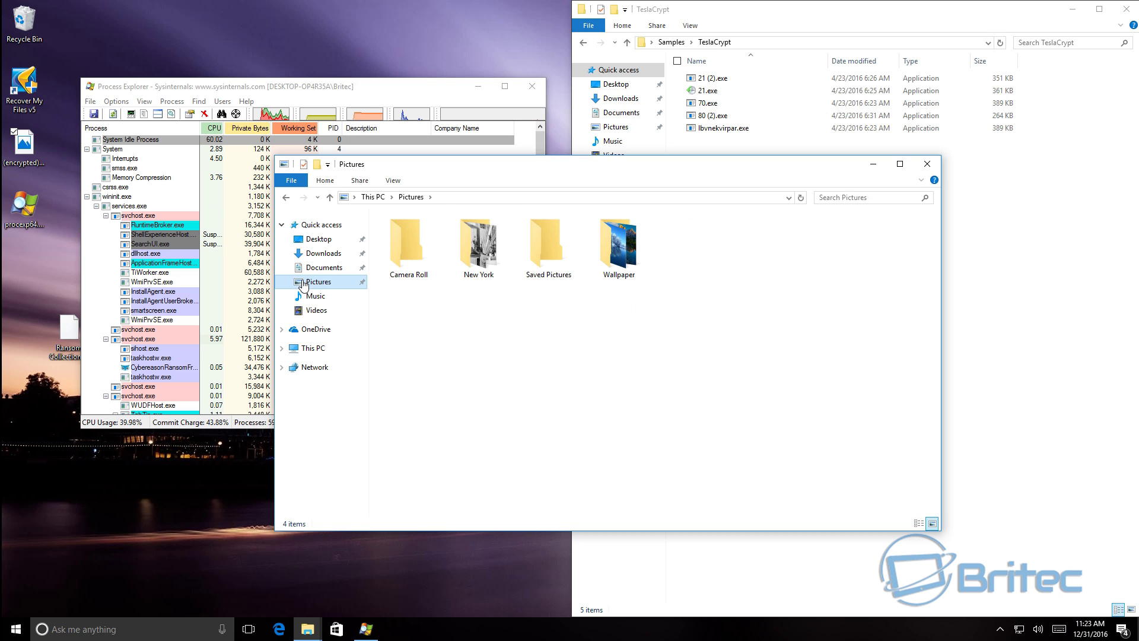
{"action": "left_click", "coordinate": [348, 297]}
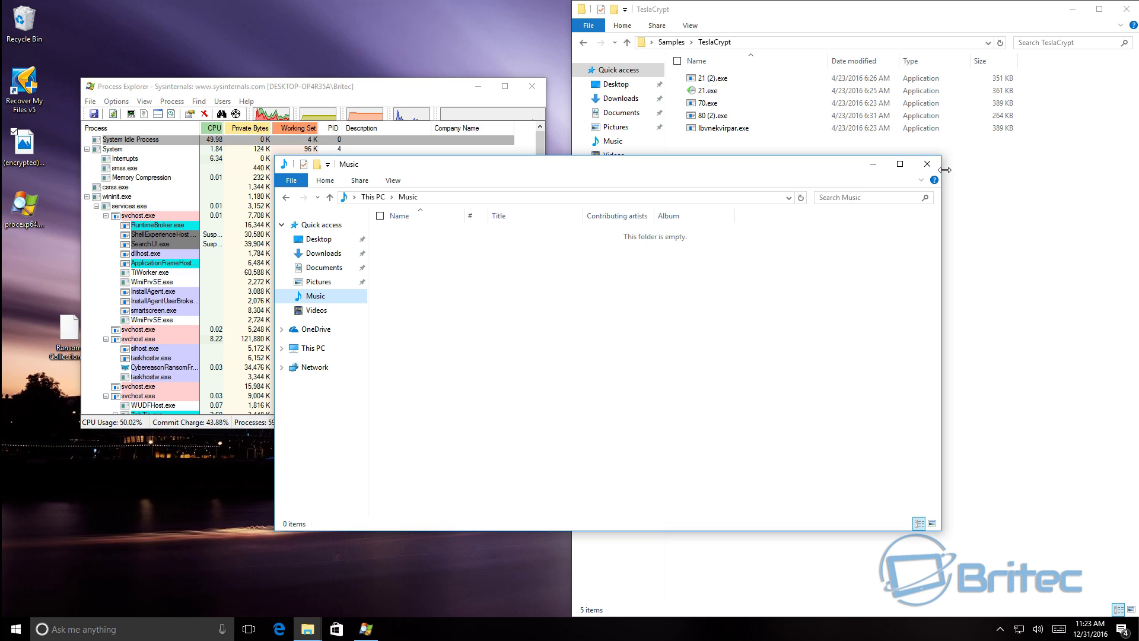
{"action": "left_click", "coordinate": [935, 170]}
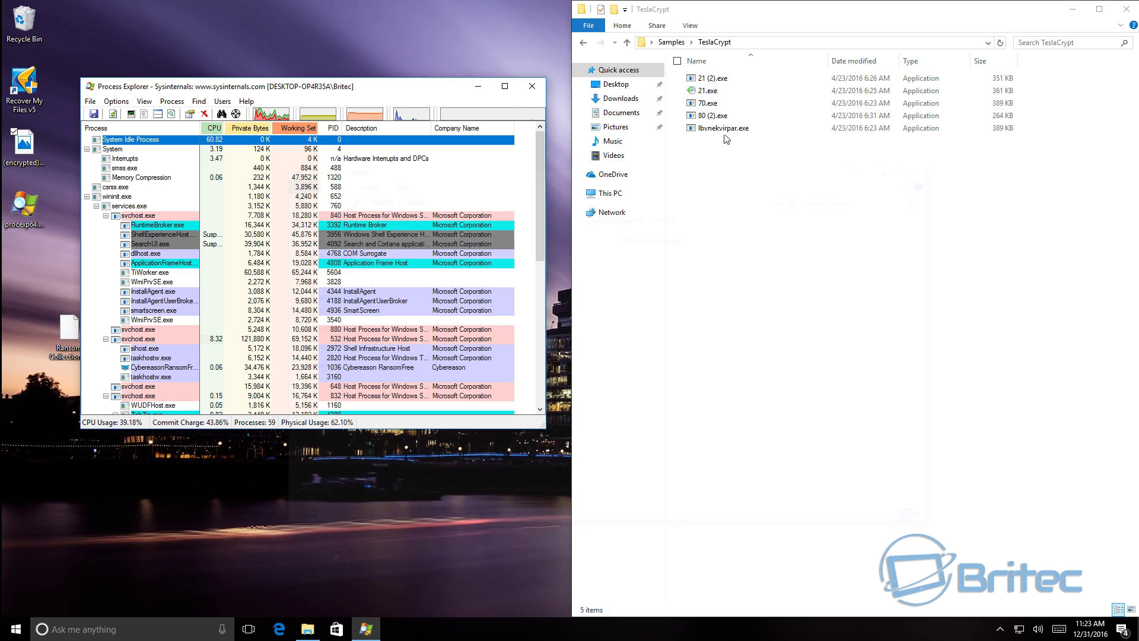
Snap Process Explorer beside the samples window again and open the Ransom filelocker folder from Samples
{"action": "left_click", "coordinate": [505, 87]}
{"action": "left_click_drag", "start_coordinate": [638, 9], "coordinate": [1, 71]}
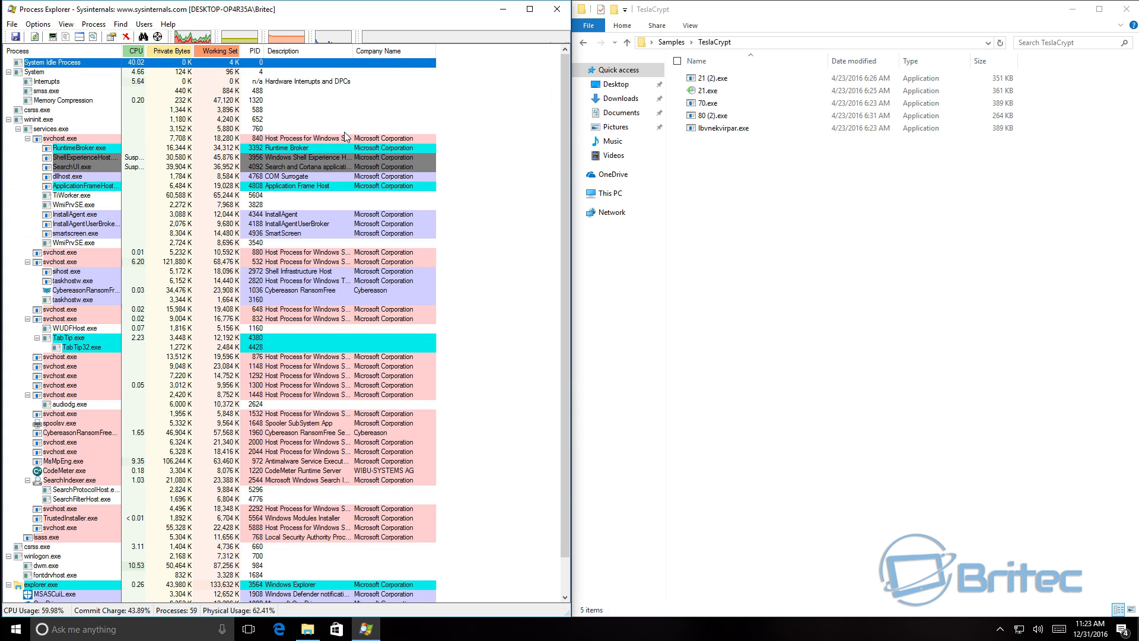
{"action": "left_click", "coordinate": [583, 42]}
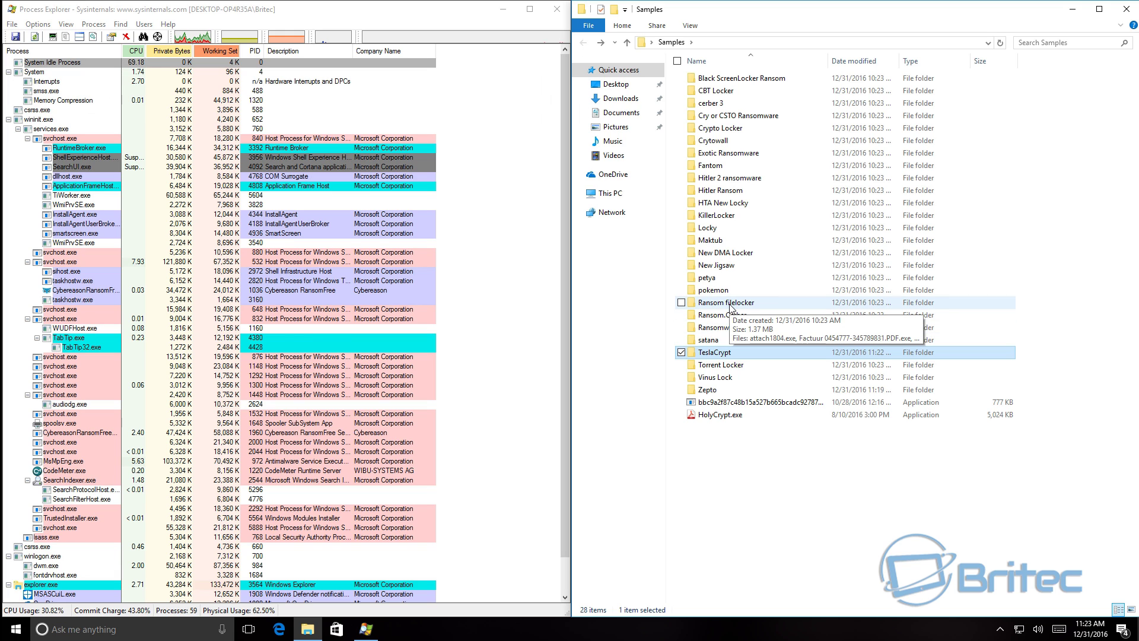
{"action": "left_click", "coordinate": [729, 304]}
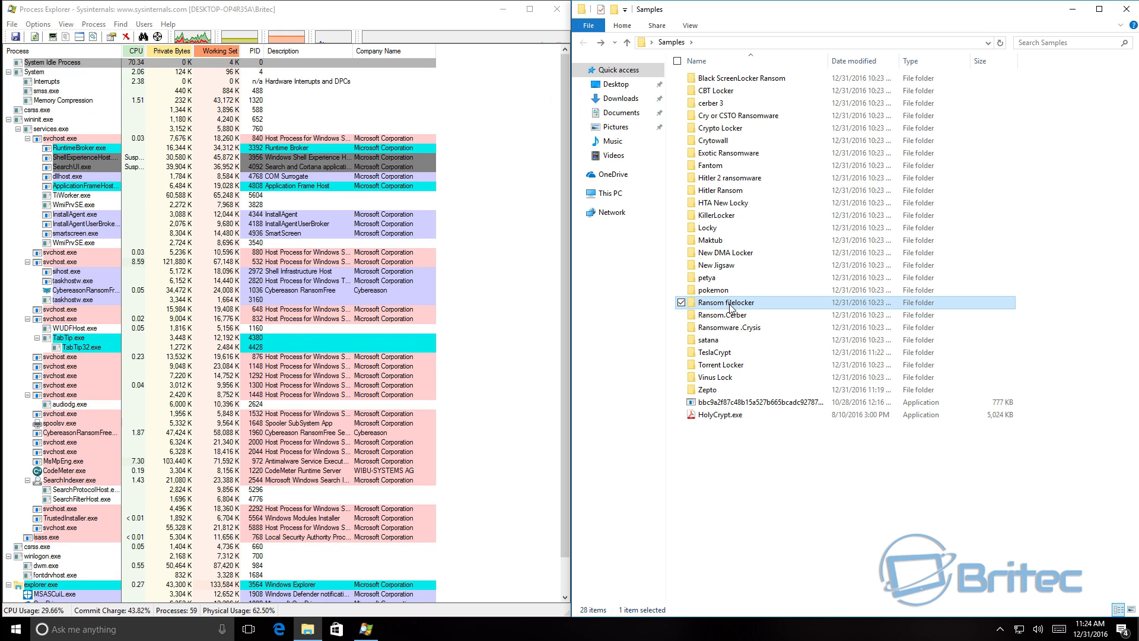
{"action": "double_click", "coordinate": [731, 306]}
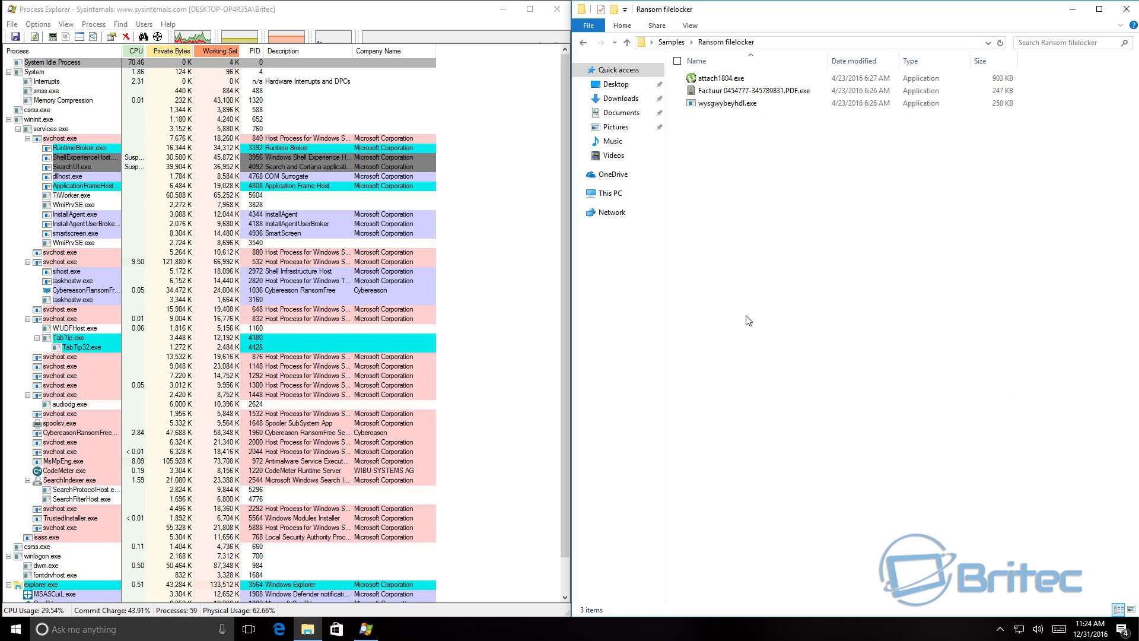
Run attach1804.exe, watch it in the process list, and have RansomFree stop and clean the threat
{"action": "double_click", "coordinate": [724, 83]}
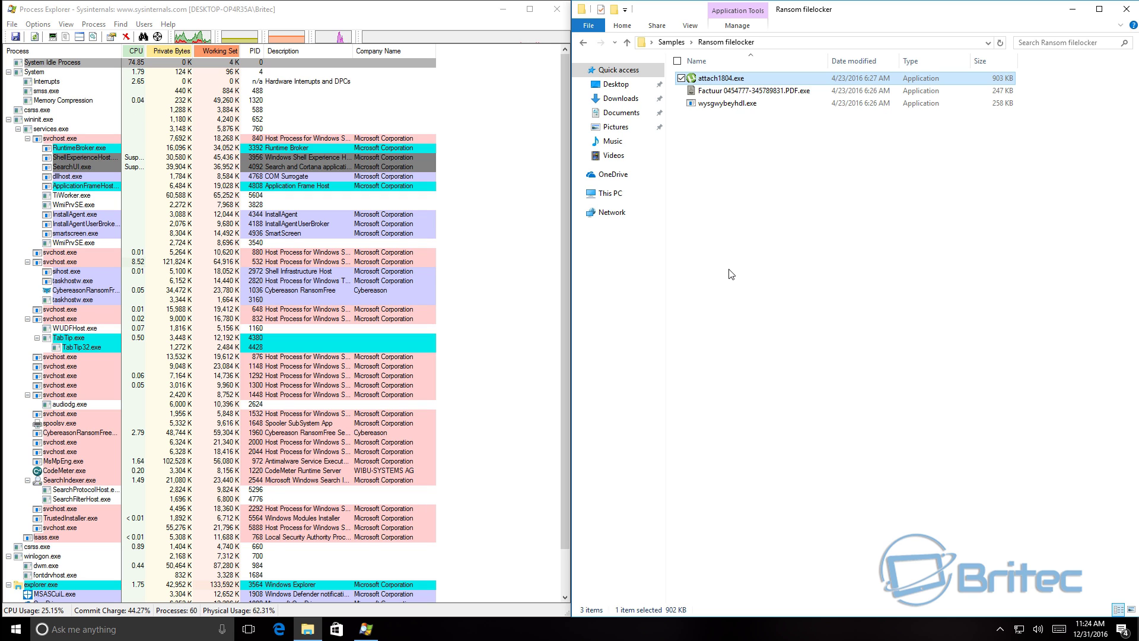
{"action": "scroll", "coordinate": [418, 418], "scroll_direction": "down", "scroll_amount": 2}
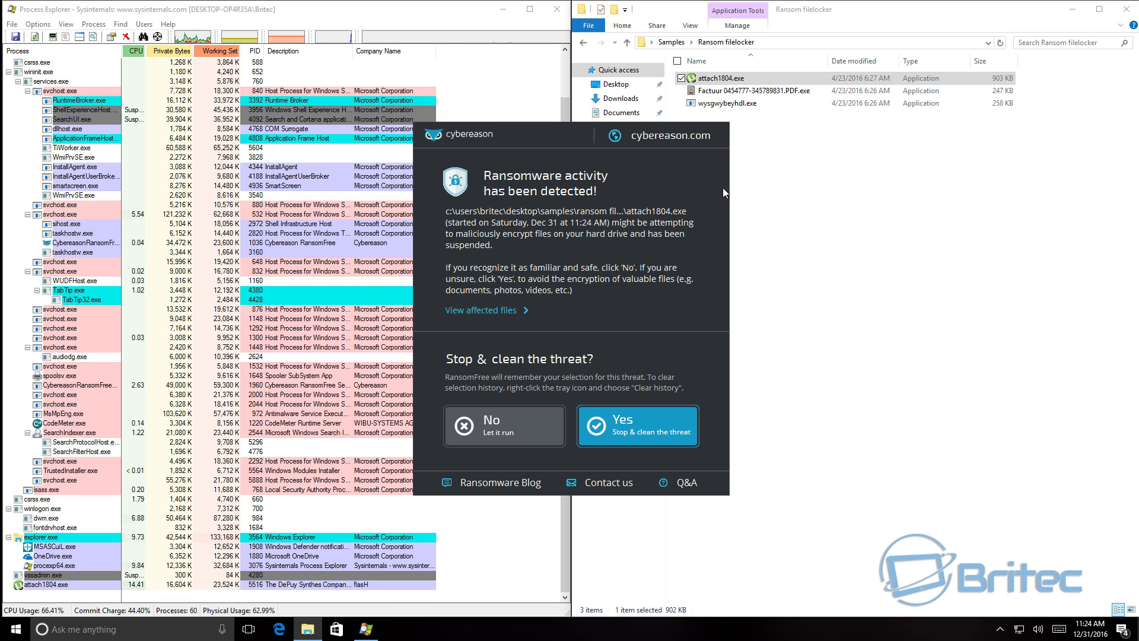
{"action": "left_click", "coordinate": [617, 427]}
{"action": "left_click", "coordinate": [638, 366]}
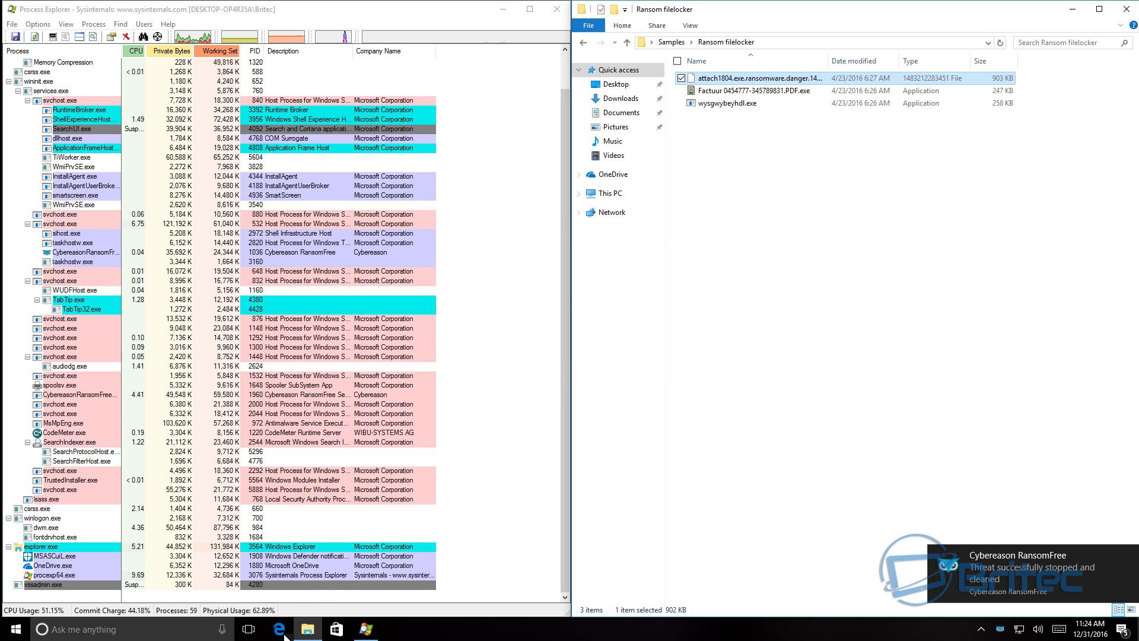
Return to the Samples folder, check the Wallpaper folder in Pictures for encrypted files in a new File Explorer window, and close it
{"action": "mouse_move", "coordinate": [309, 632]}
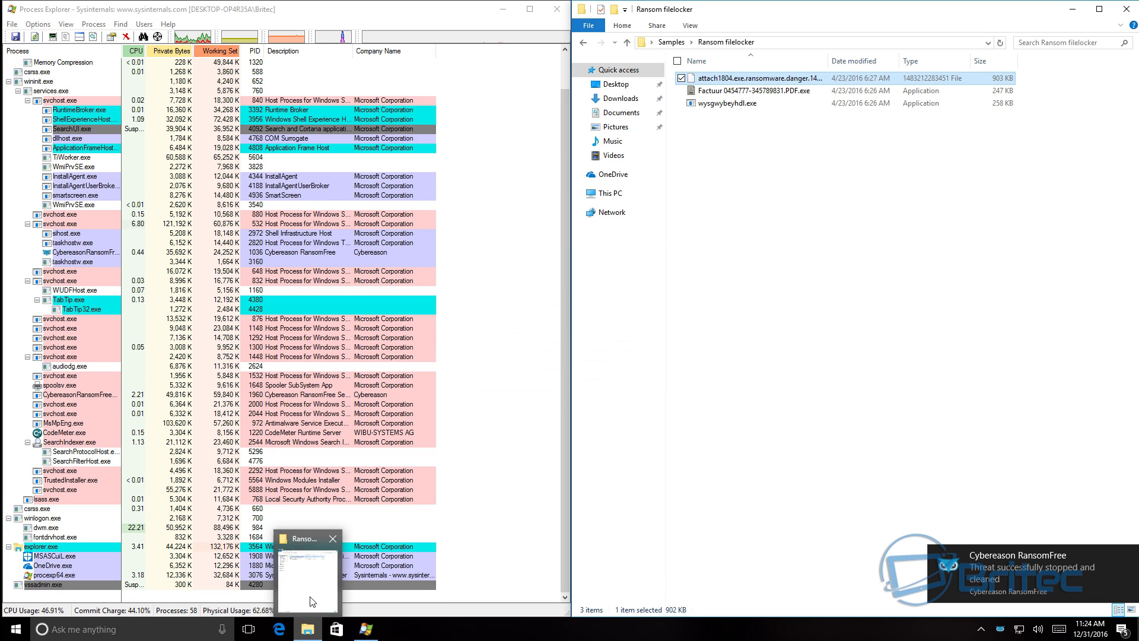
{"action": "left_click", "coordinate": [583, 42]}
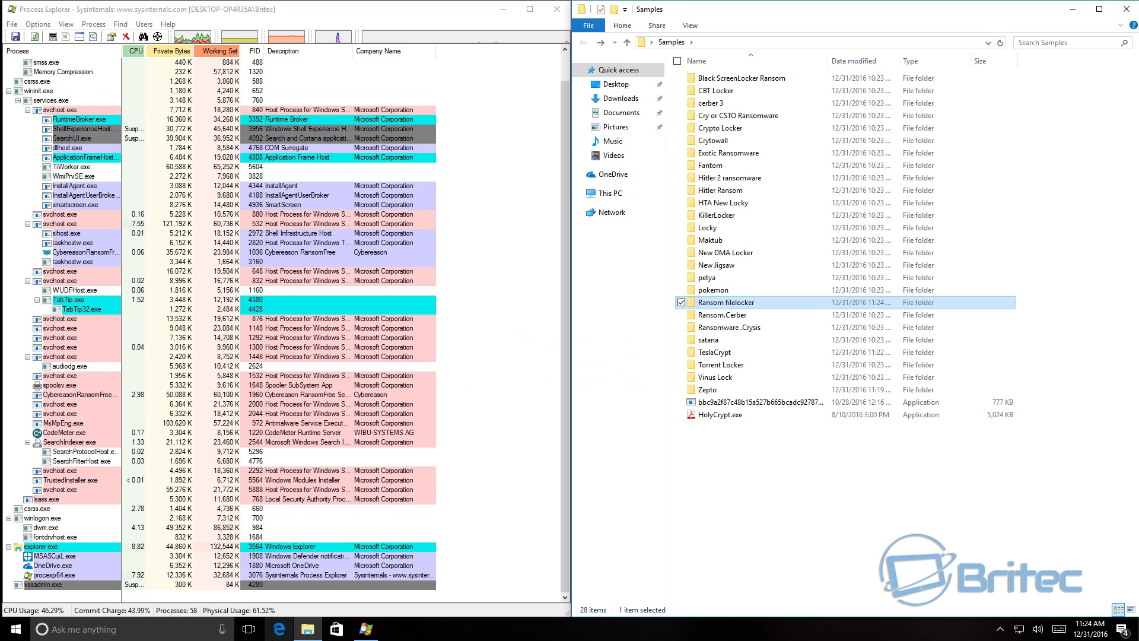
{"action": "right_click", "coordinate": [301, 631]}
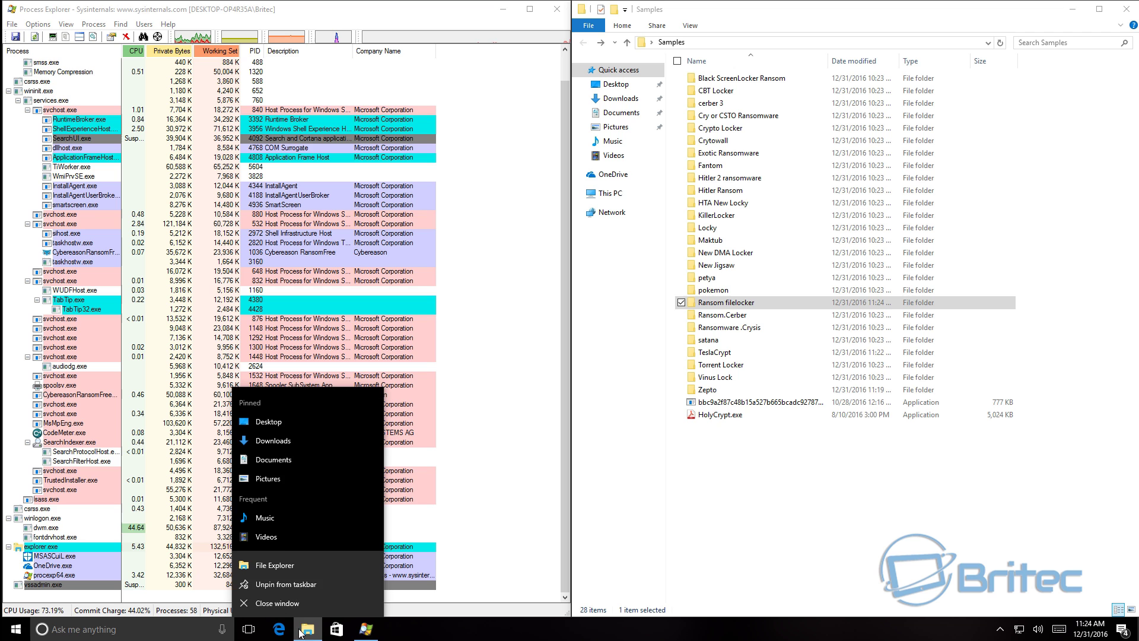
{"action": "left_click", "coordinate": [282, 571]}
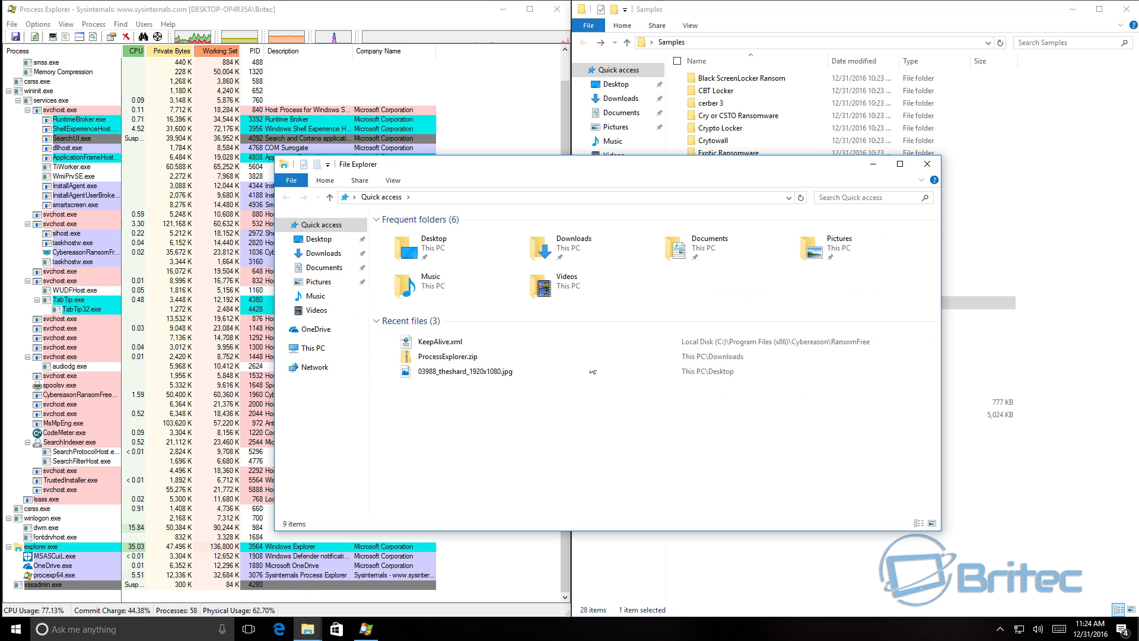
{"action": "double_click", "coordinate": [822, 246]}
{"action": "left_click", "coordinate": [633, 261]}
{"action": "double_click", "coordinate": [632, 261]}
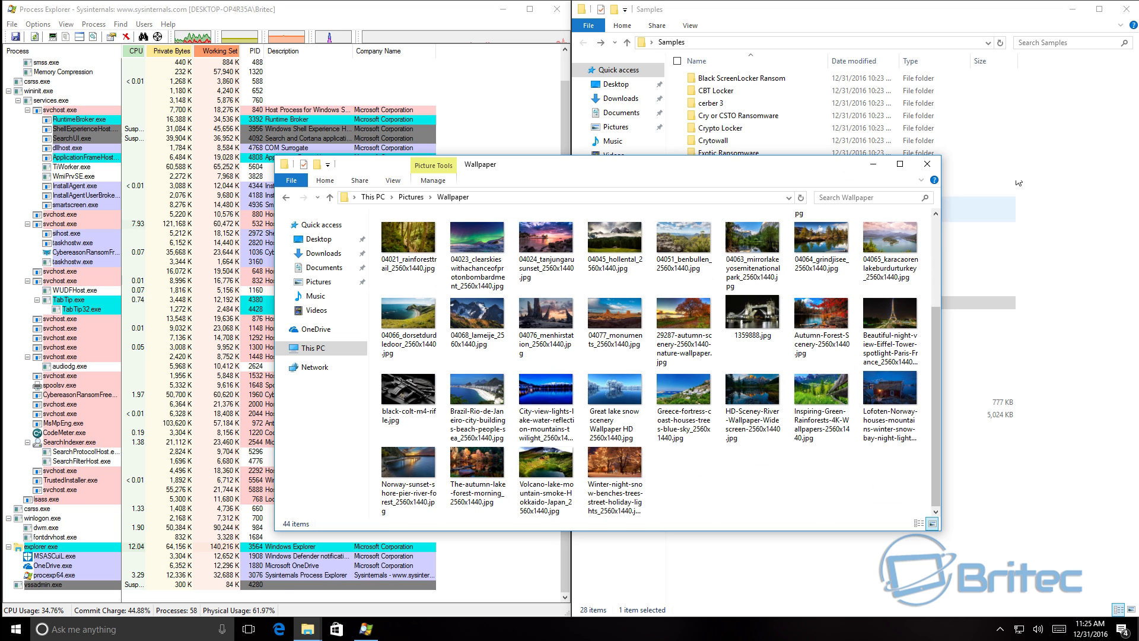
{"action": "left_click", "coordinate": [927, 164]}
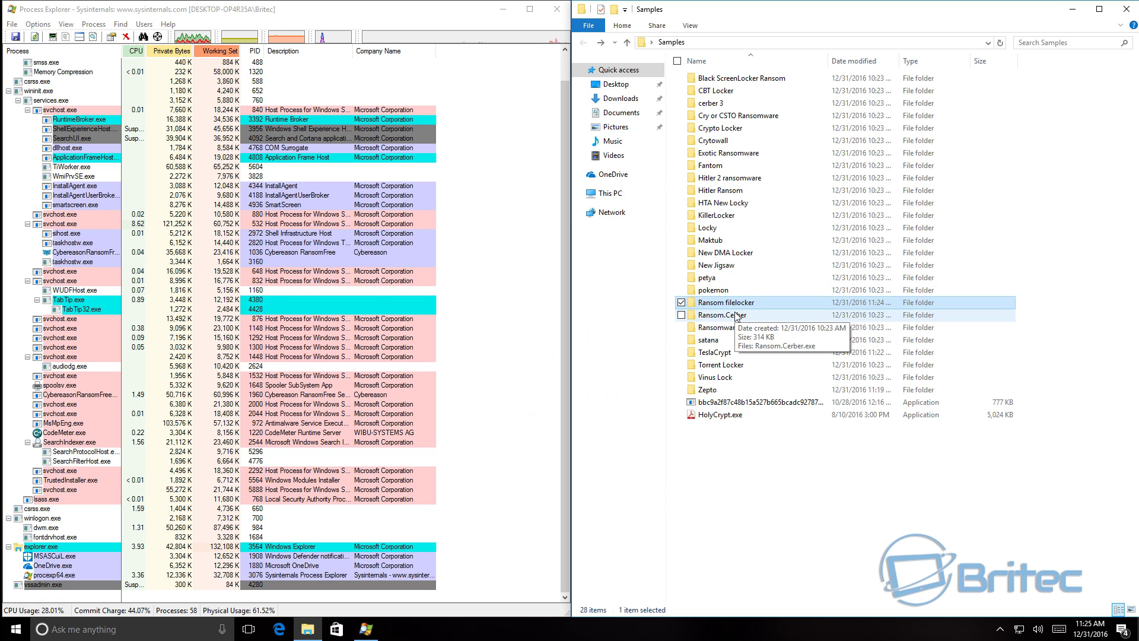
Run PDFBewerbungsmappe.exe from the Green folder of the petya samples and allow it to make changes to the device
{"action": "double_click", "coordinate": [716, 278]}
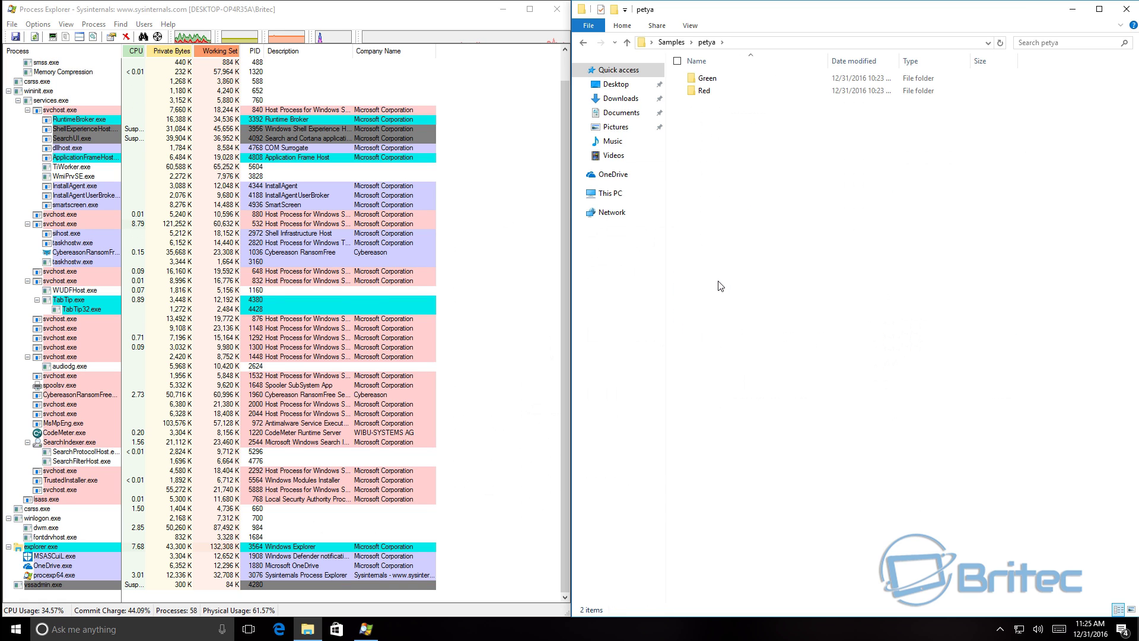
{"action": "double_click", "coordinate": [711, 78]}
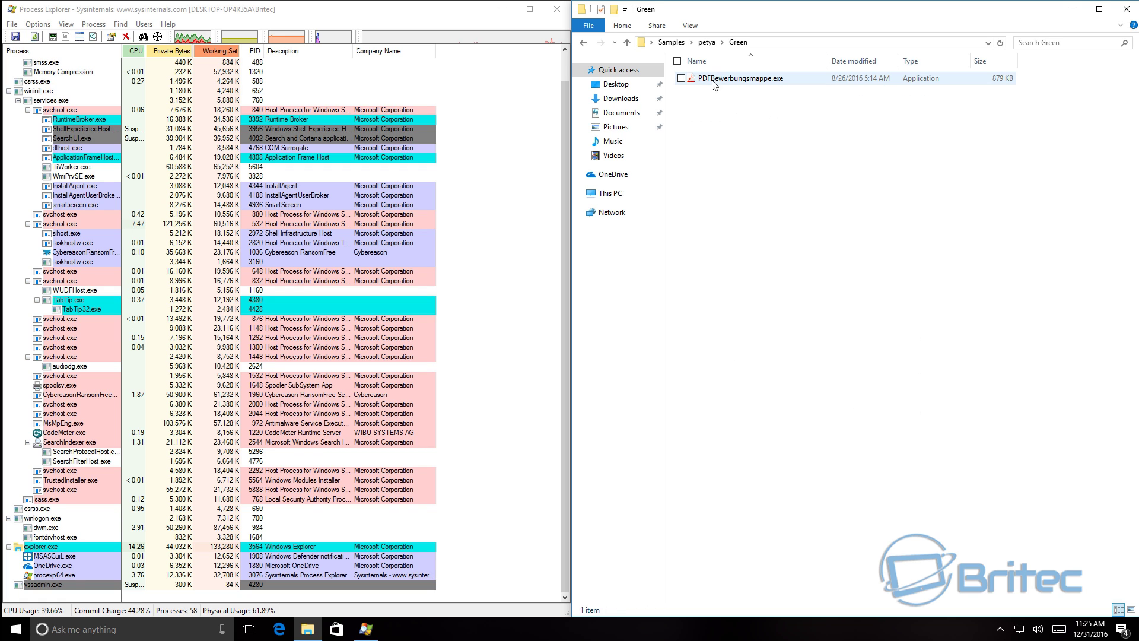
{"action": "double_click", "coordinate": [715, 82]}
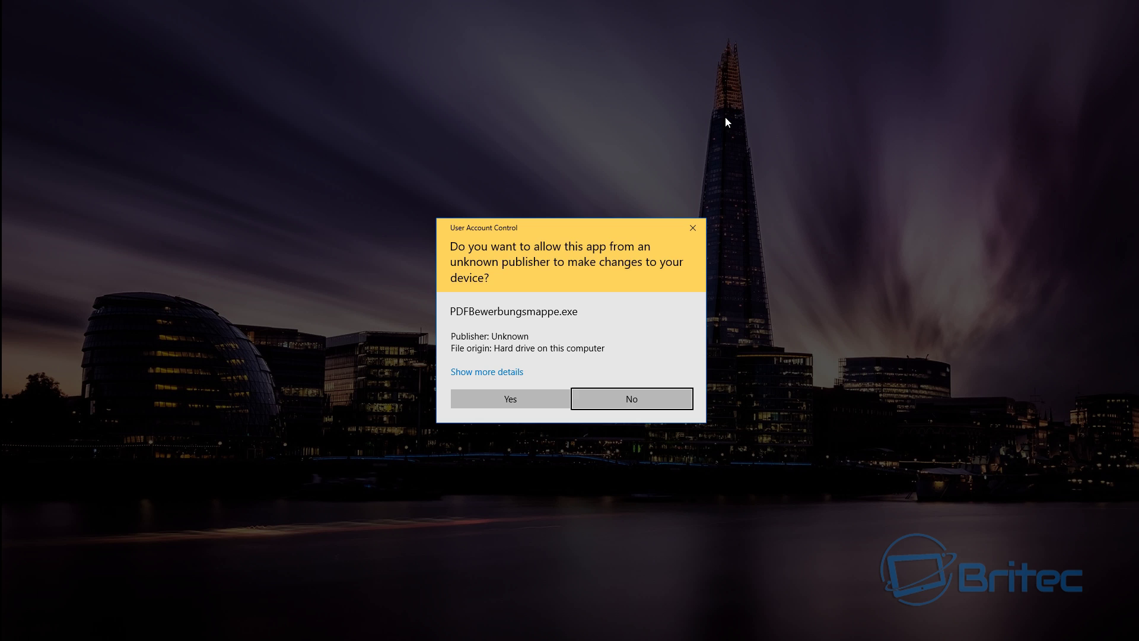
{"action": "left_click", "coordinate": [524, 405]}
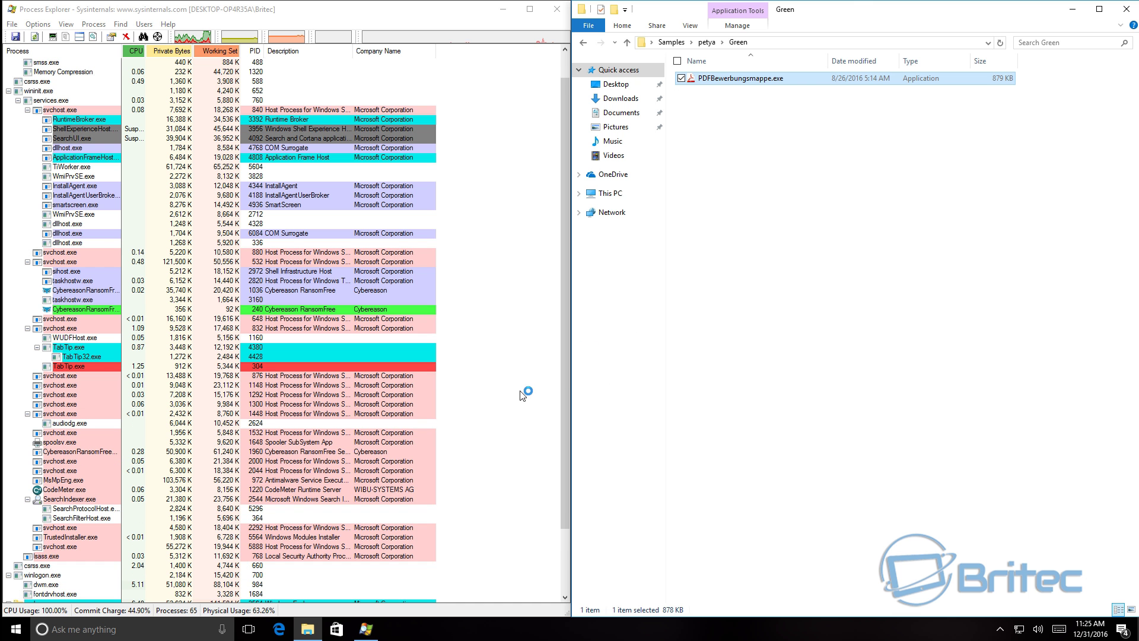
{"action": "scroll", "coordinate": [445, 411], "scroll_direction": "down", "scroll_amount": 3}
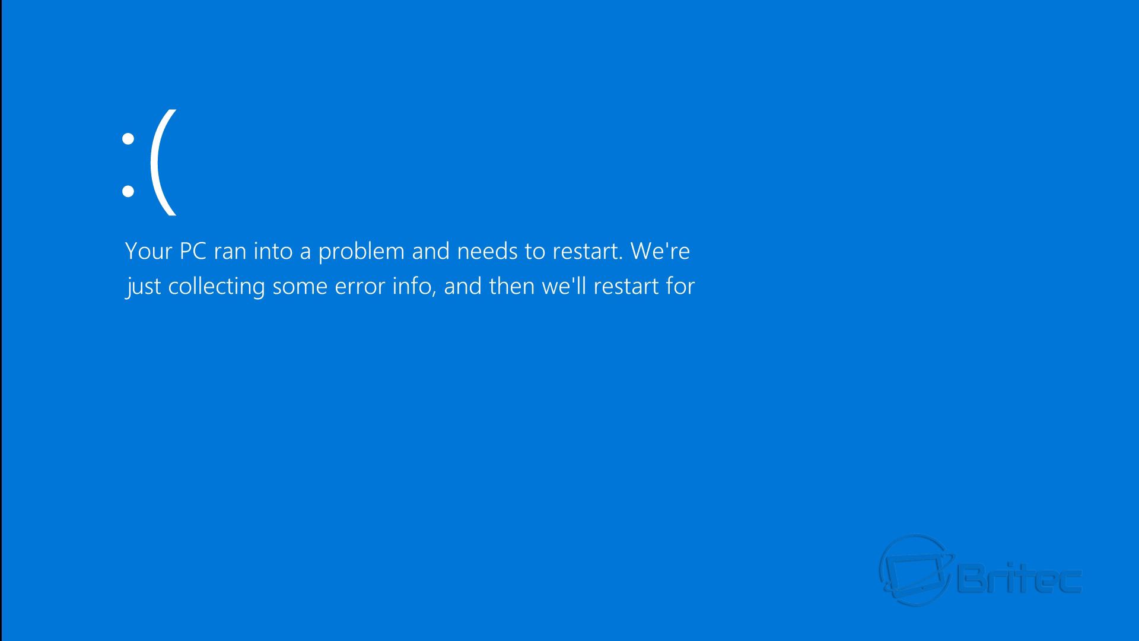